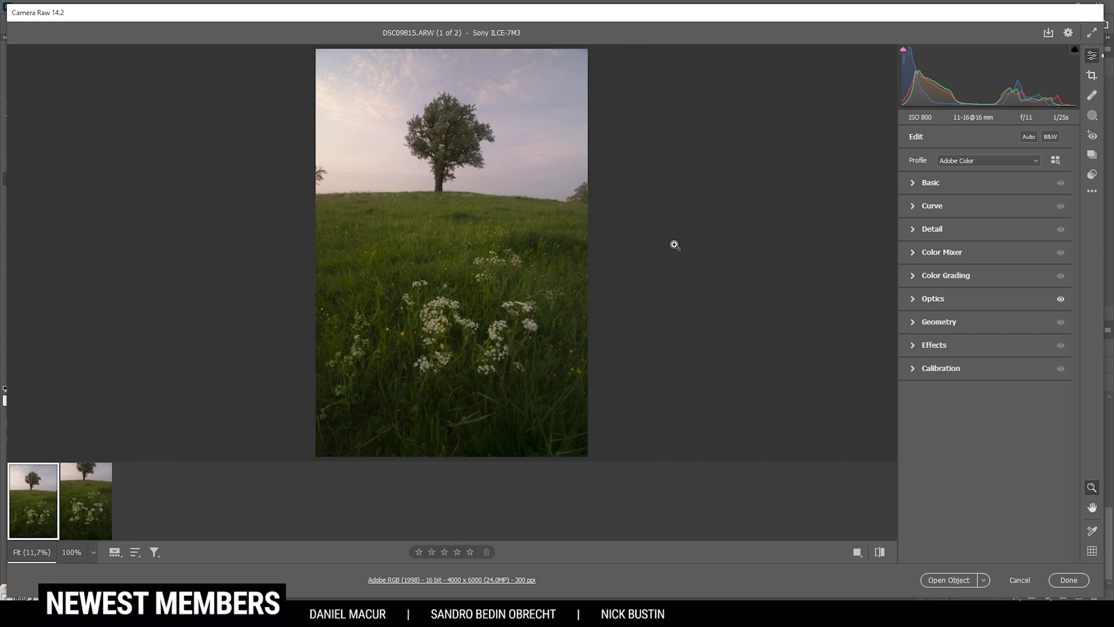
Apply the Adobe Landscape profile and set the white balance to temperature 7400 and tint +7.
click(984, 162)
click(978, 182)
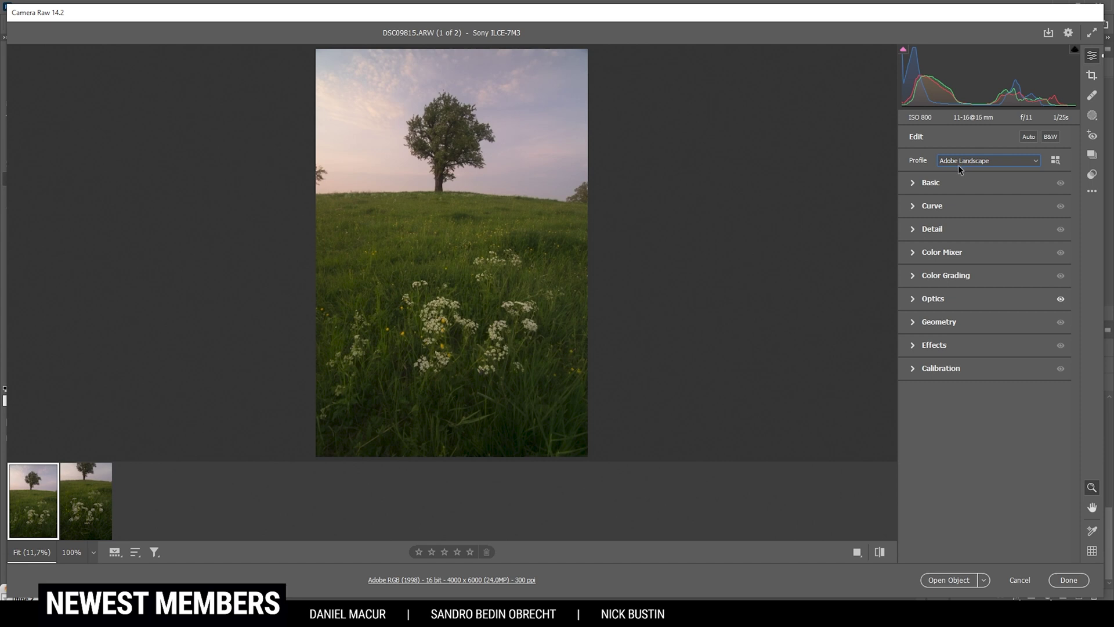
click(912, 182)
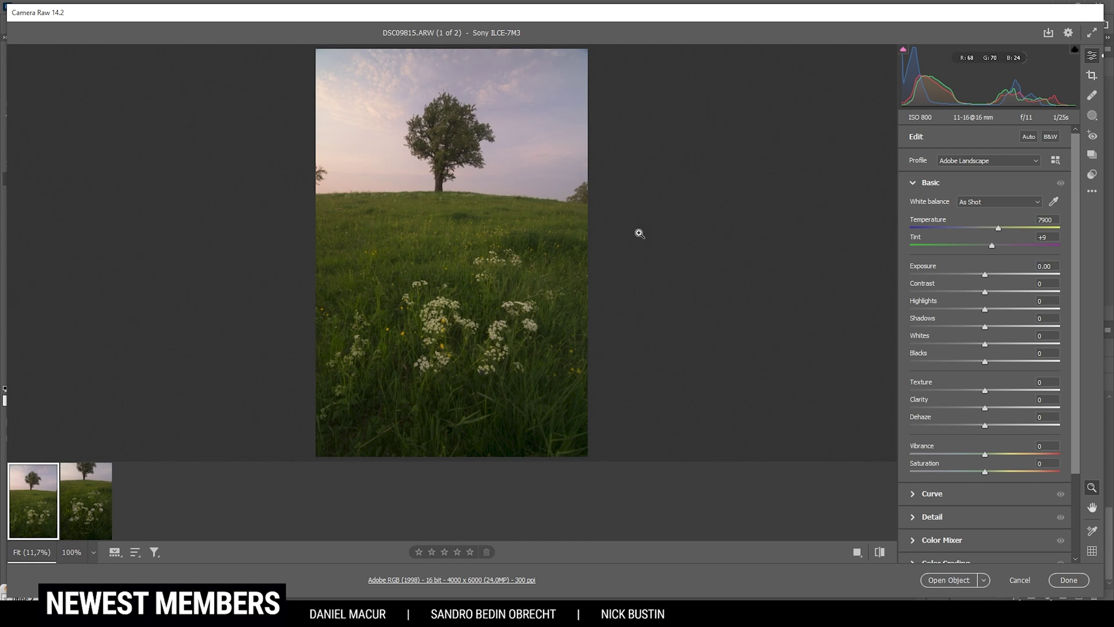
drag(998, 231, 992, 231)
drag(991, 230, 990, 230)
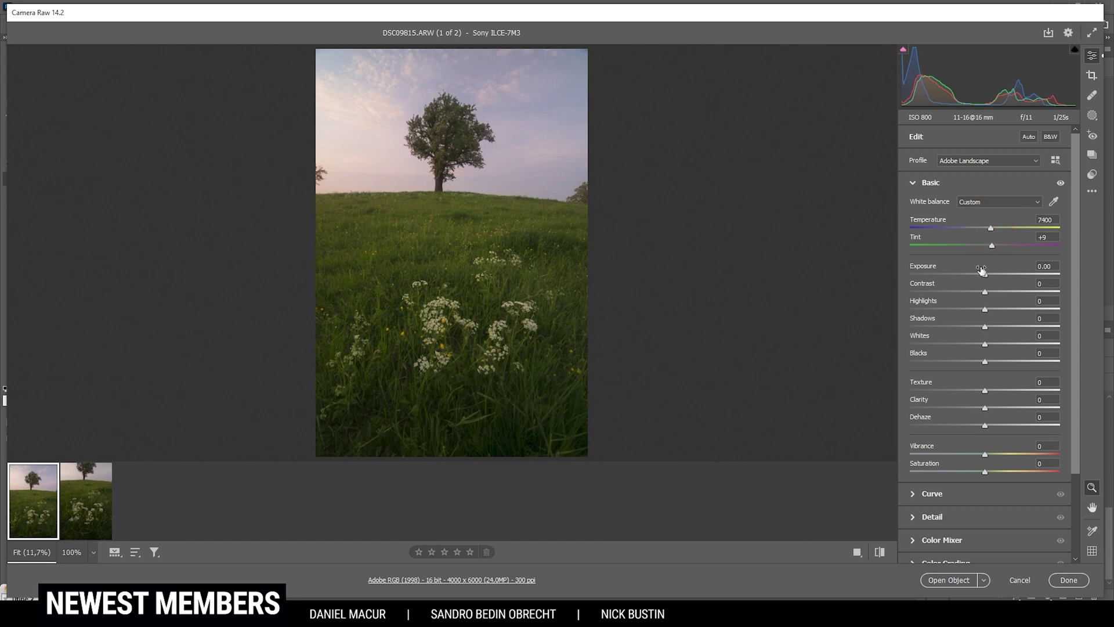
drag(992, 245, 991, 248)
Set the basic tones to Highlights -12, Shadows -7, Whites +37 and Blacks +43.
drag(983, 310, 977, 308)
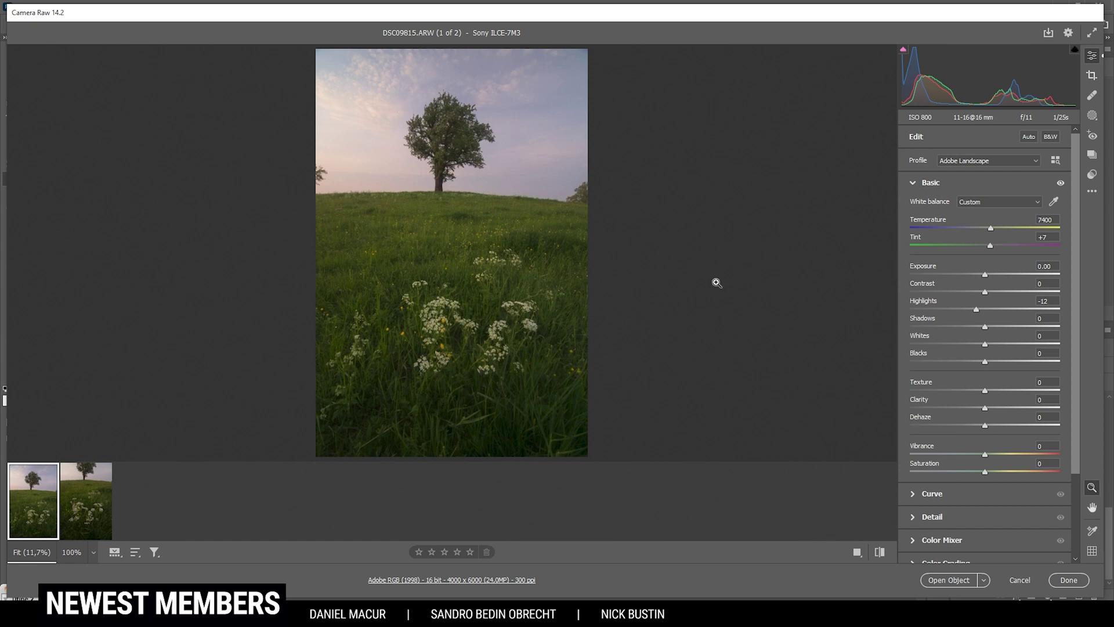
drag(982, 326, 979, 329)
drag(984, 344, 1008, 348)
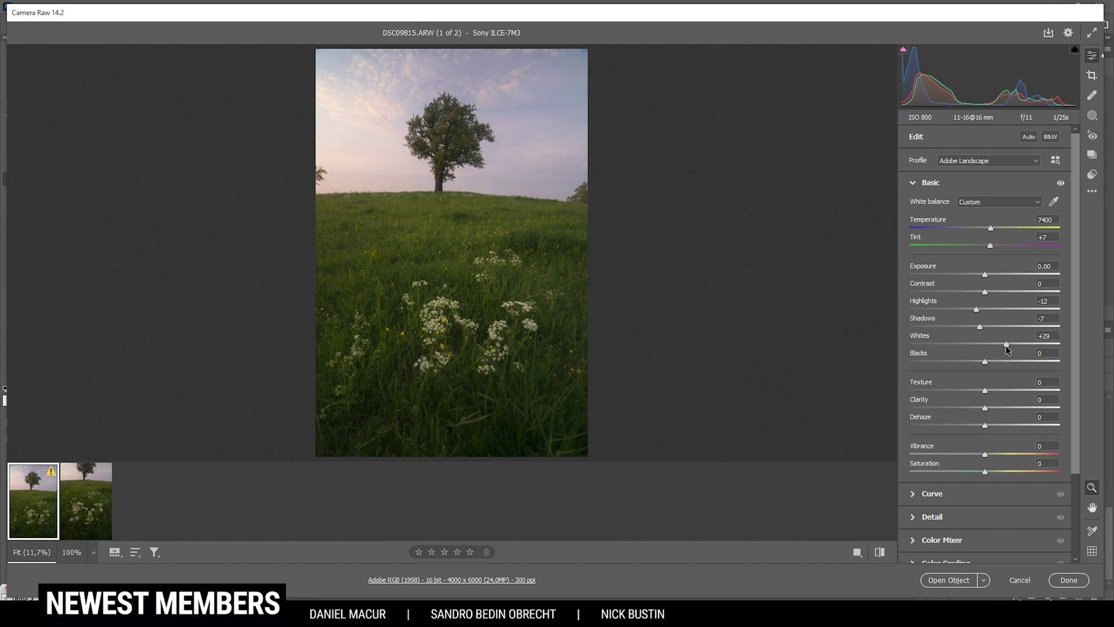
drag(1007, 346, 1011, 346)
drag(1011, 346, 1011, 343)
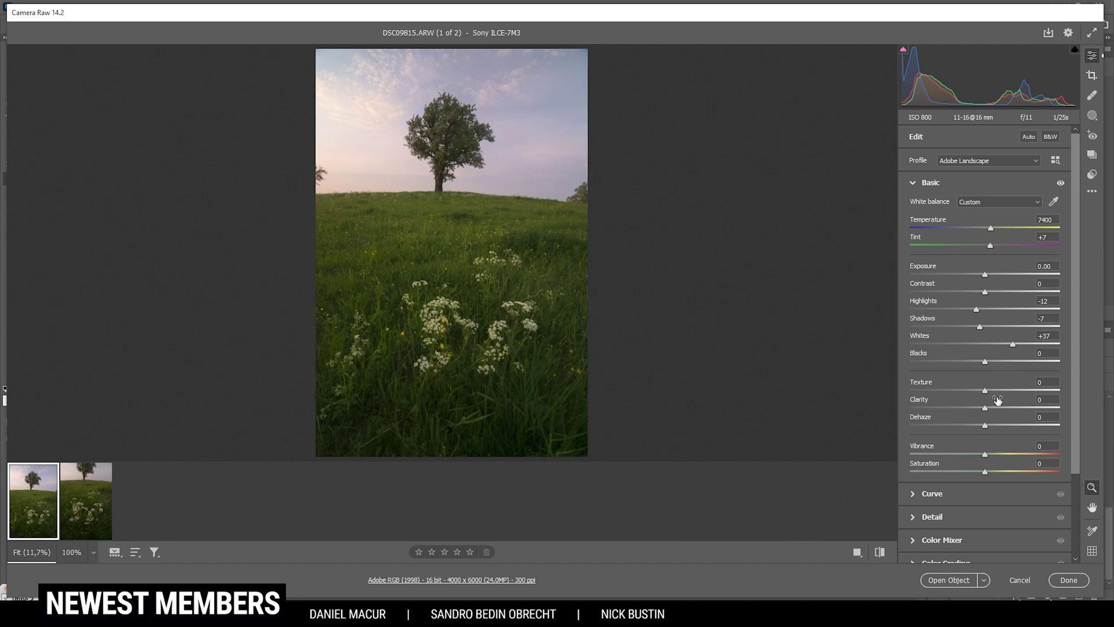
drag(985, 361, 1016, 363)
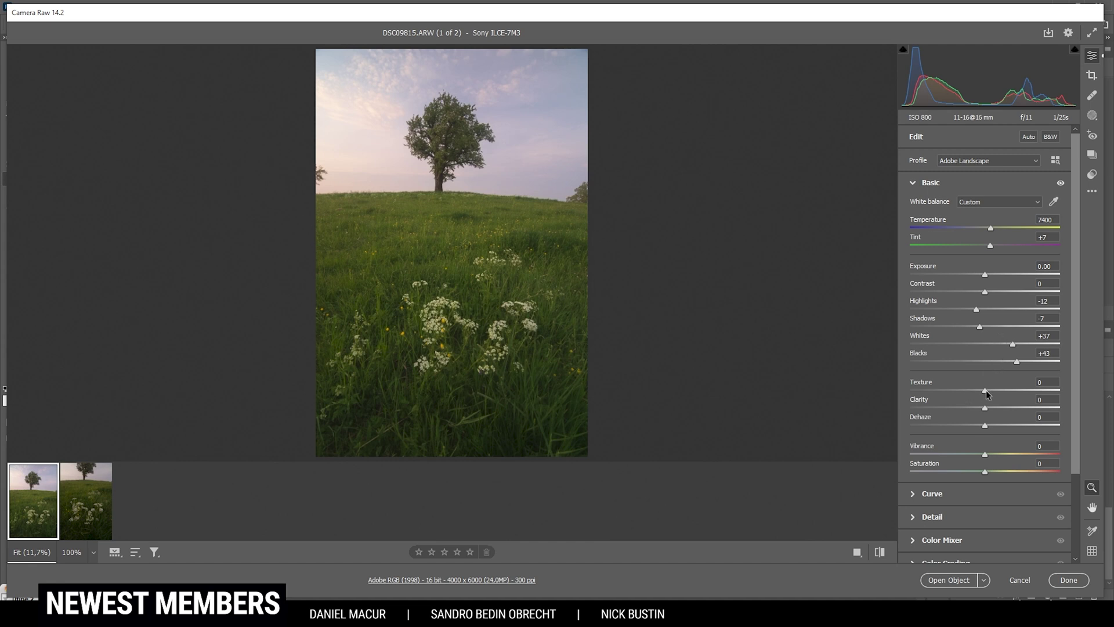
Slightly raise the photo's texture, clarity and vibrance in the Basic adjustments.
drag(984, 390, 987, 390)
drag(986, 412, 988, 412)
drag(987, 454, 988, 454)
drag(997, 454, 995, 454)
click(921, 186)
Create a sky mask and subtract a diagonal linear gradient running from the grass at the photo's left up past its upper edge.
click(1091, 117)
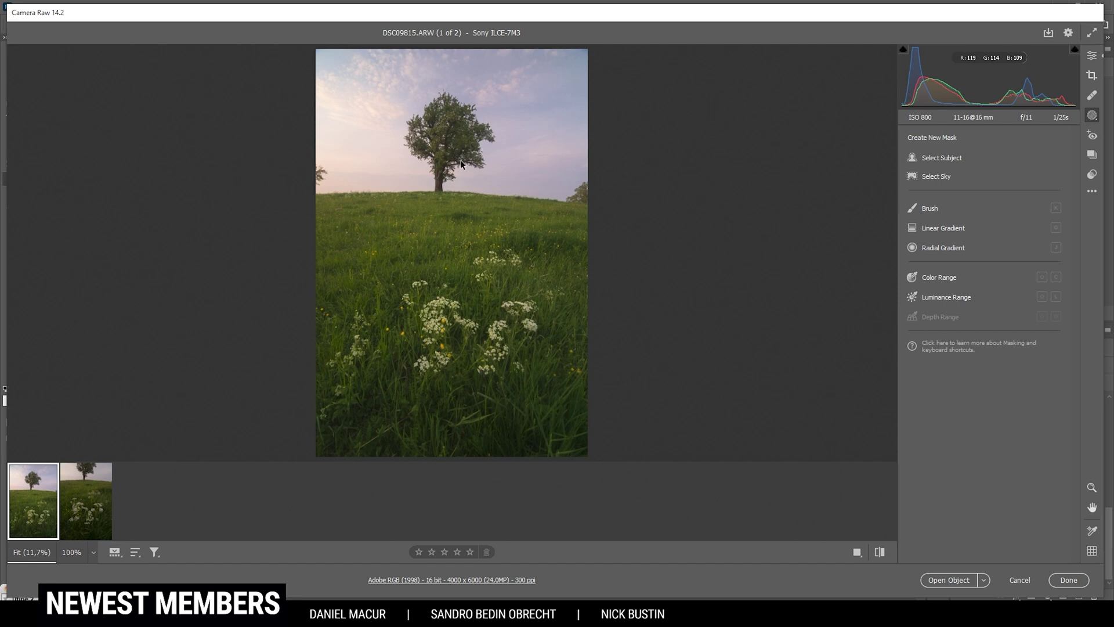
click(940, 178)
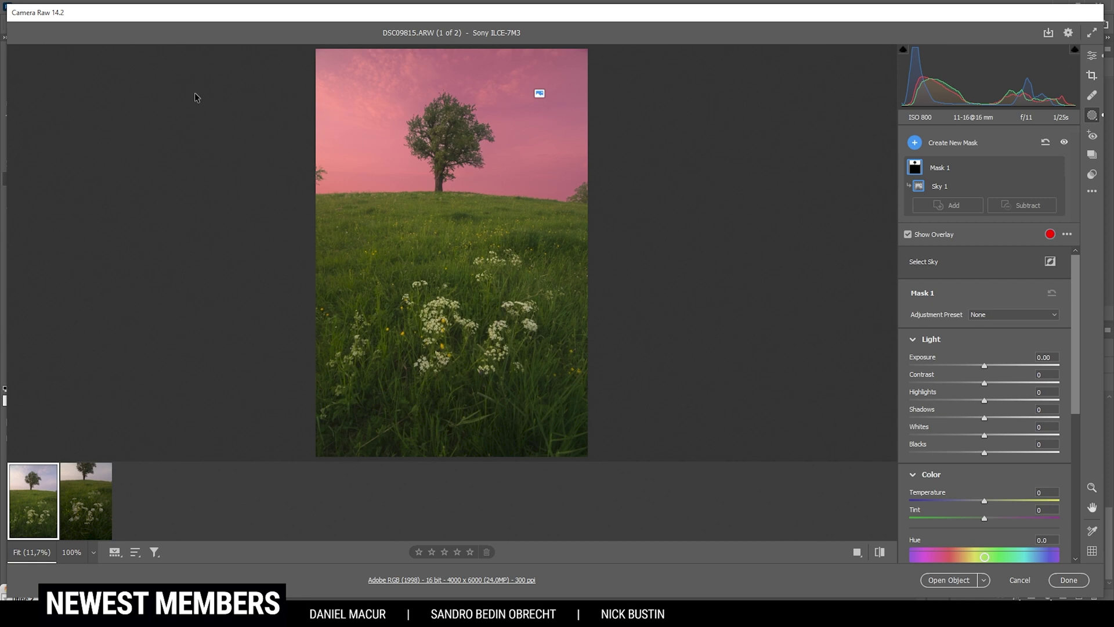
click(1042, 208)
click(1036, 259)
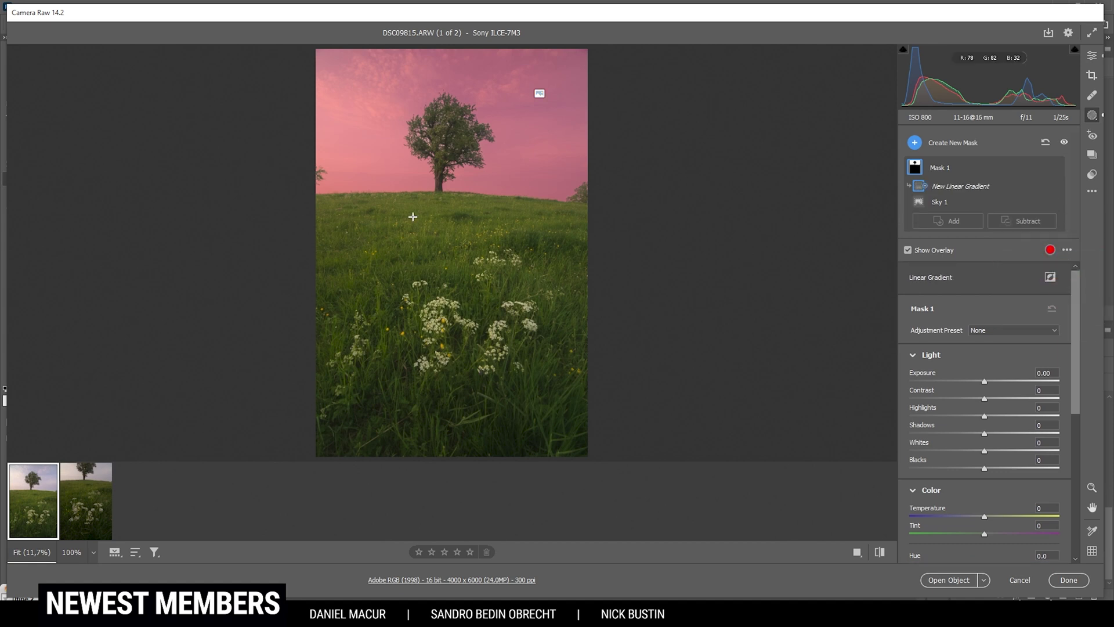
drag(347, 239, 454, 3)
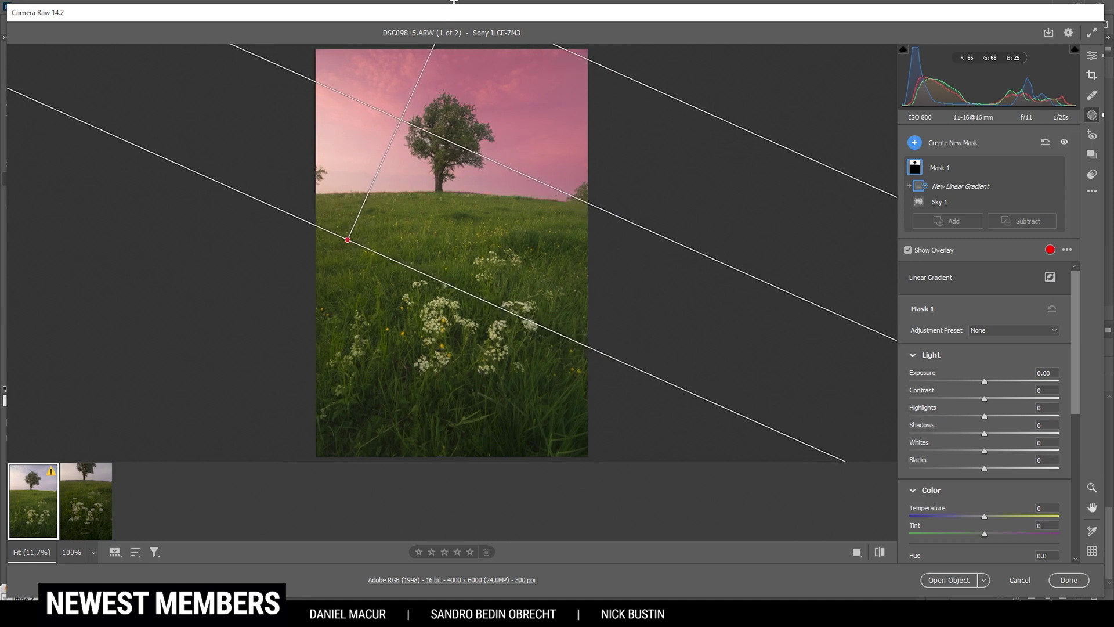
Lower the sky mask's Blacks to -78 and hide the mask overlay.
drag(984, 471, 927, 467)
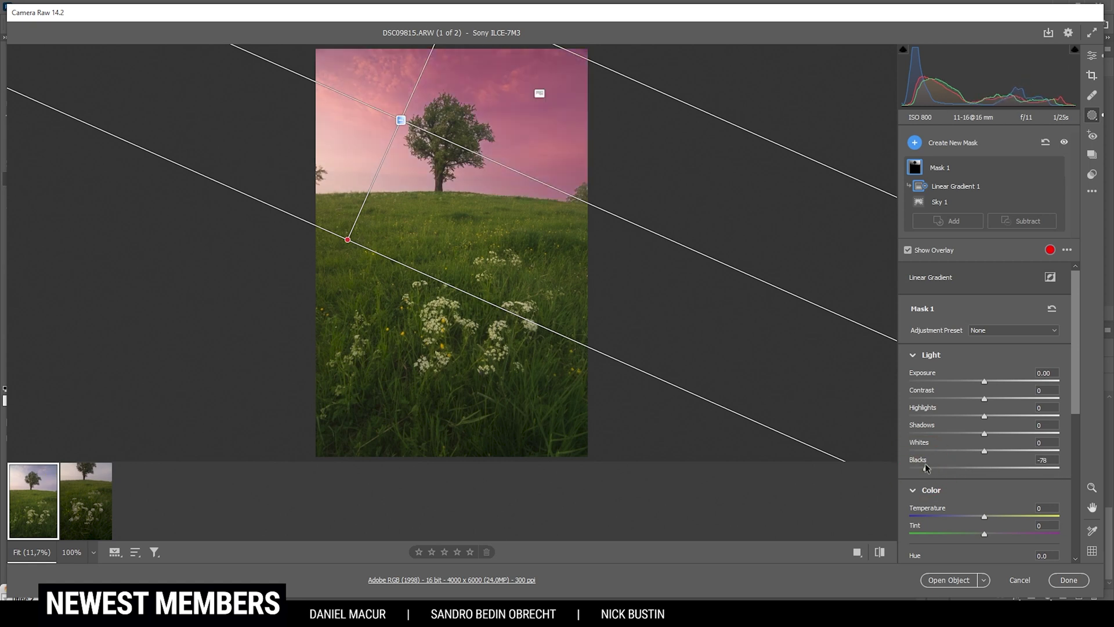
click(940, 249)
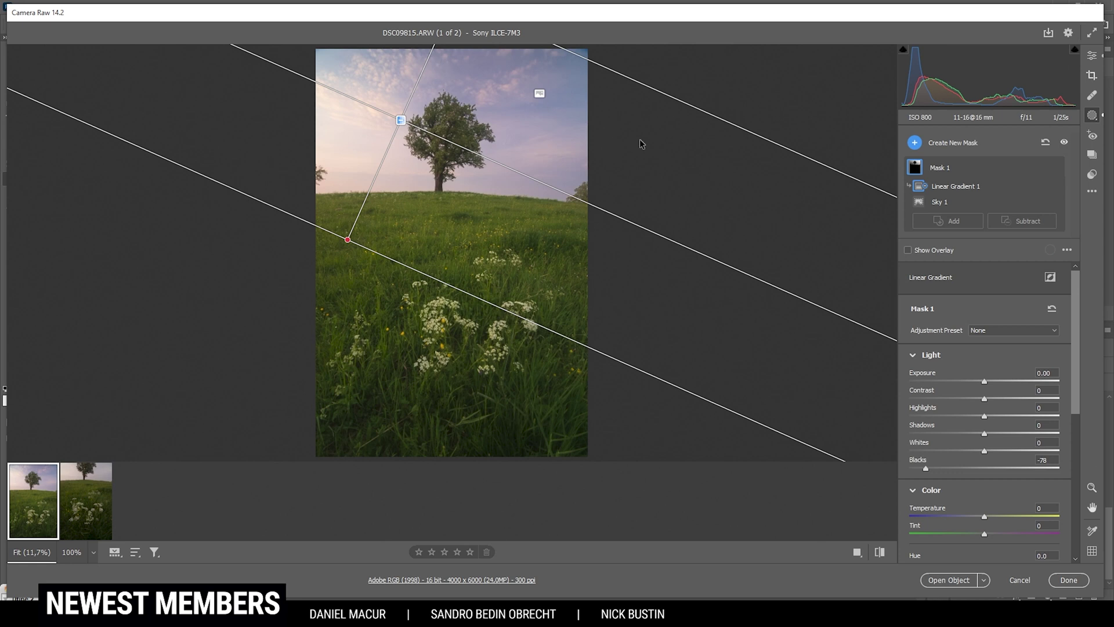
Add a tilted, large radial gradient mask centred on the photo's left edge just above the horizon, reaching the tree.
click(915, 143)
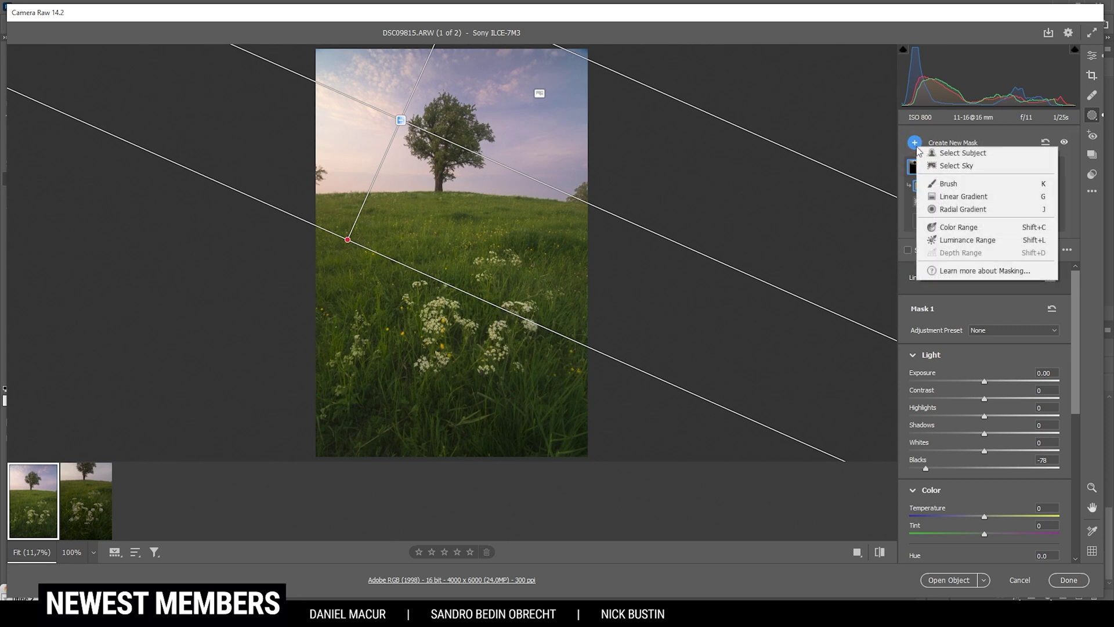
click(952, 212)
drag(330, 169, 459, 238)
drag(528, 198, 506, 234)
mouse_move(383, 216)
mouse_down()
mouse_move(369, 216)
mouse_move(373, 199)
mouse_up()
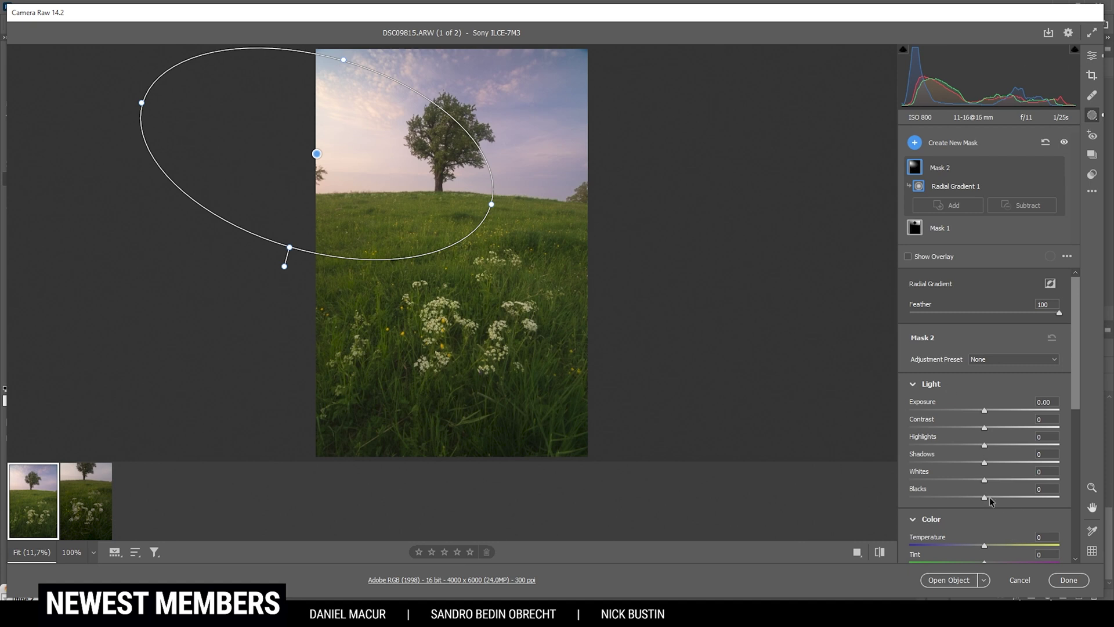
Make the radial mask glow warmly with Blacks +30, Temperature +32 and Dehaze -19.
drag(984, 497, 995, 498)
drag(1007, 496, 1008, 497)
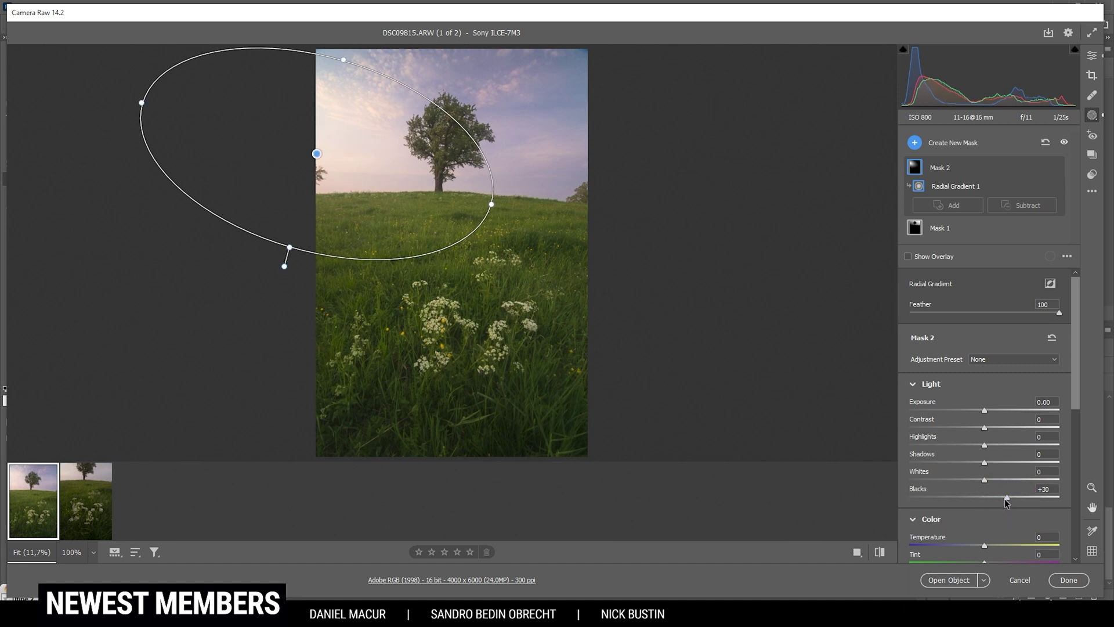
scroll(990, 479, down, 1)
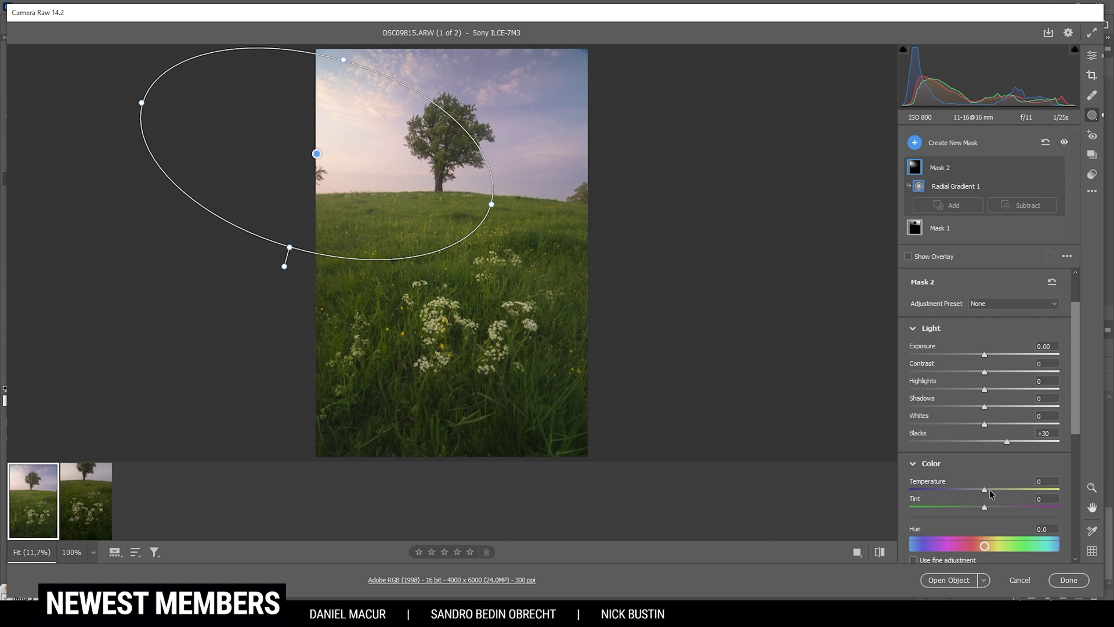
drag(990, 489, 994, 489)
drag(1001, 493, 1011, 489)
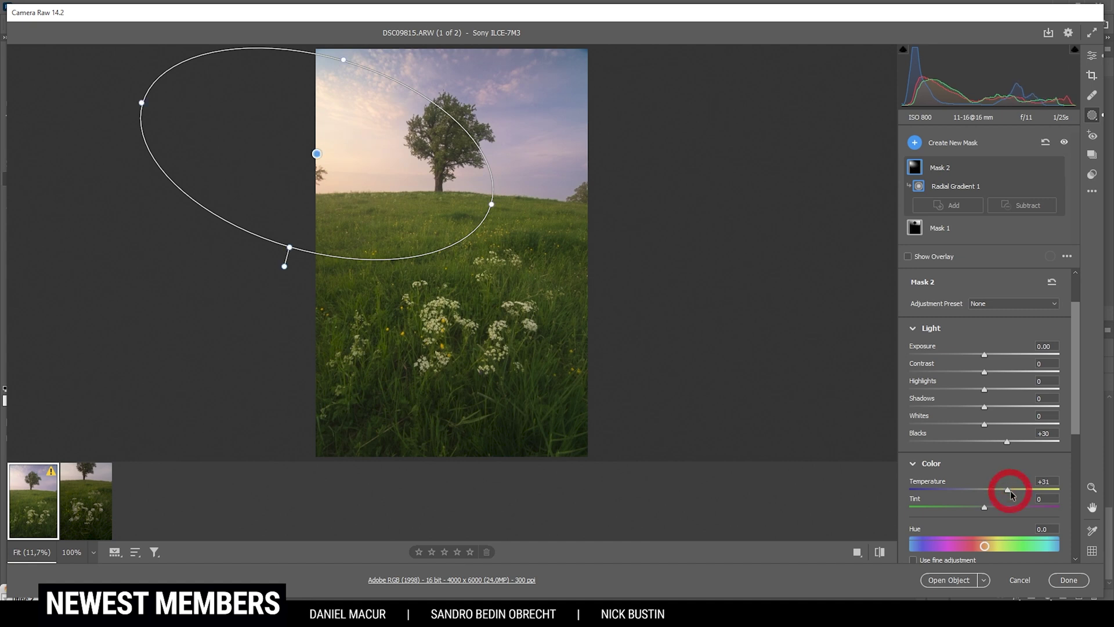
scroll(981, 437, down, 5)
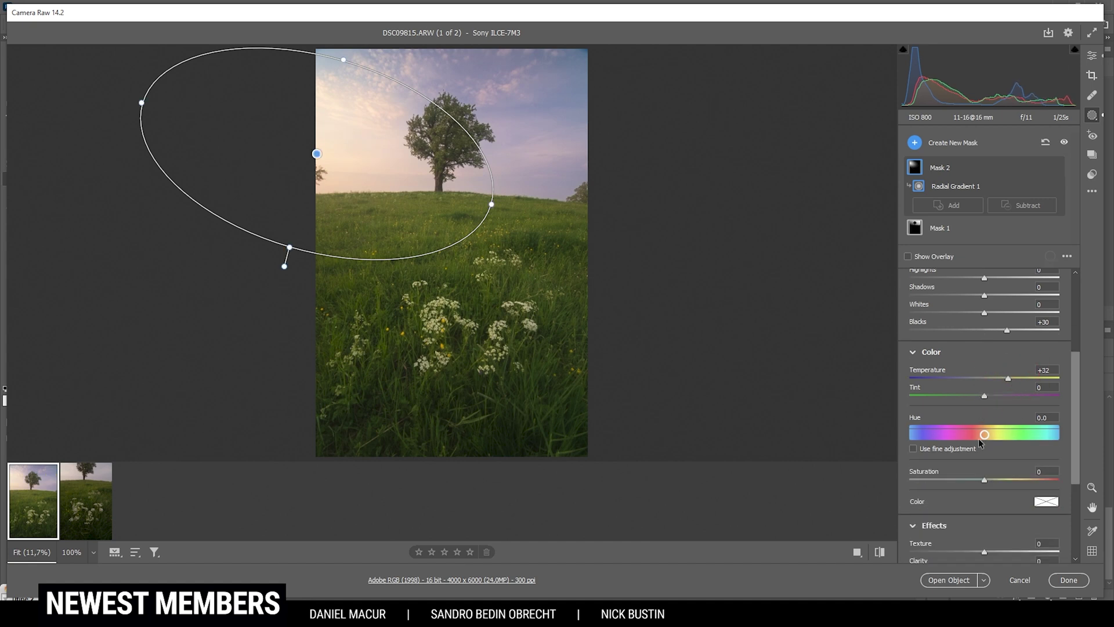
drag(984, 476, 970, 473)
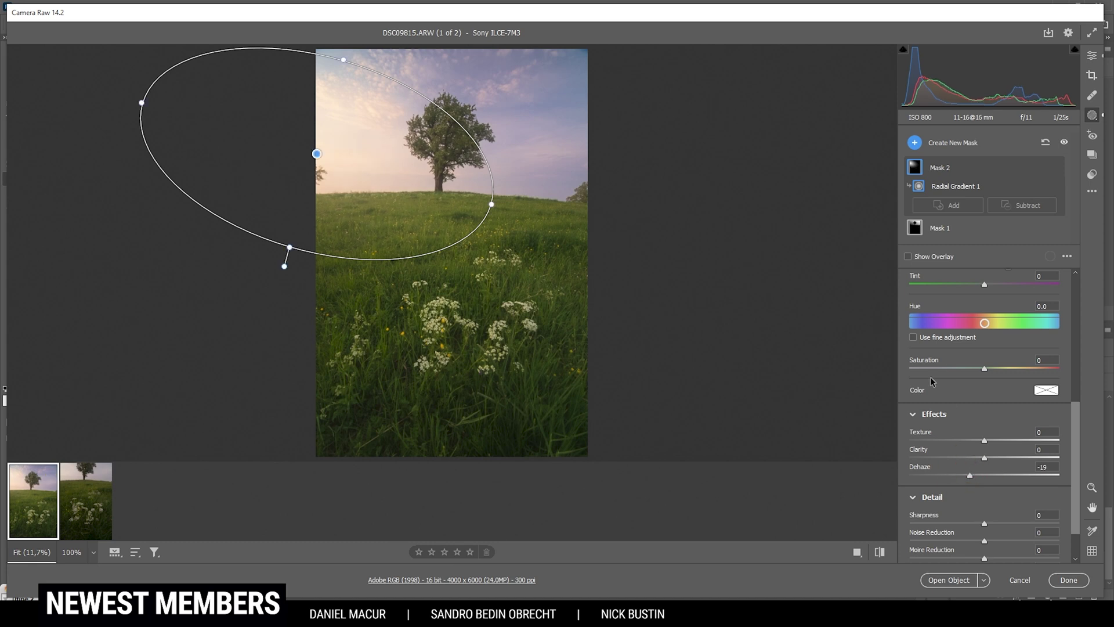
scroll(915, 389, up, 5)
click(911, 387)
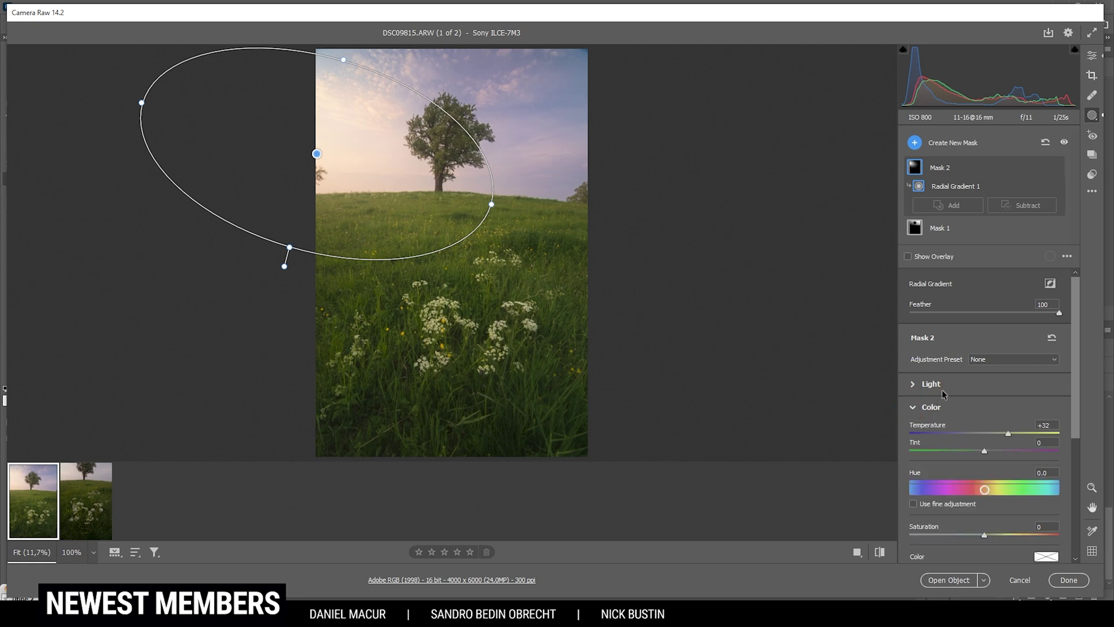
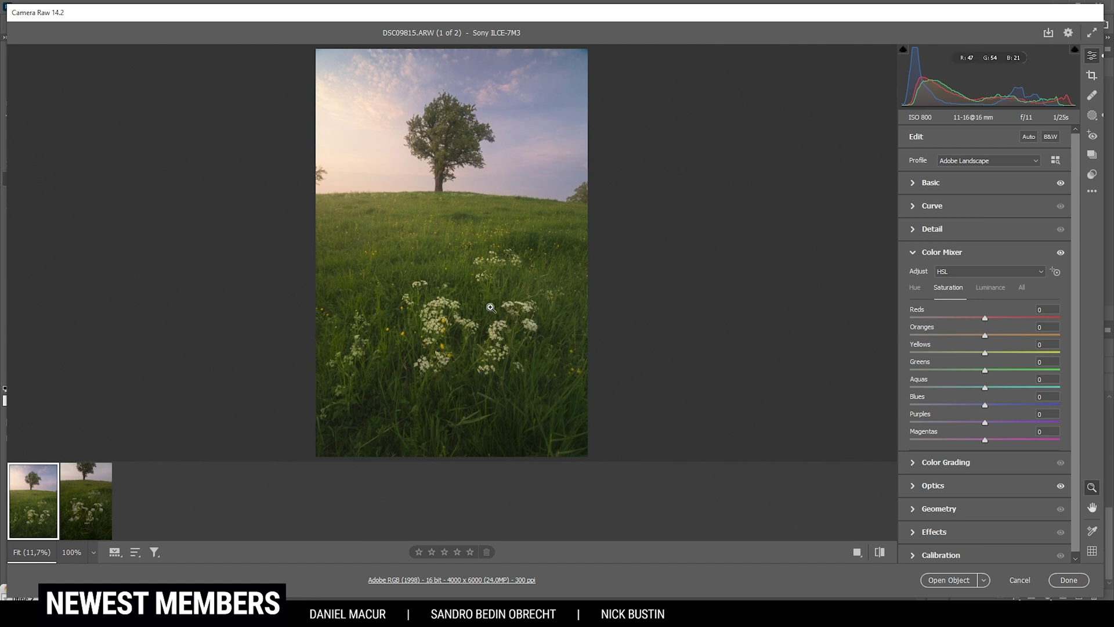
In the Color Mixer, set Greens saturation to -26 and slightly raise the saturation of Blues, Yellows and Oranges.
drag(984, 372, 965, 375)
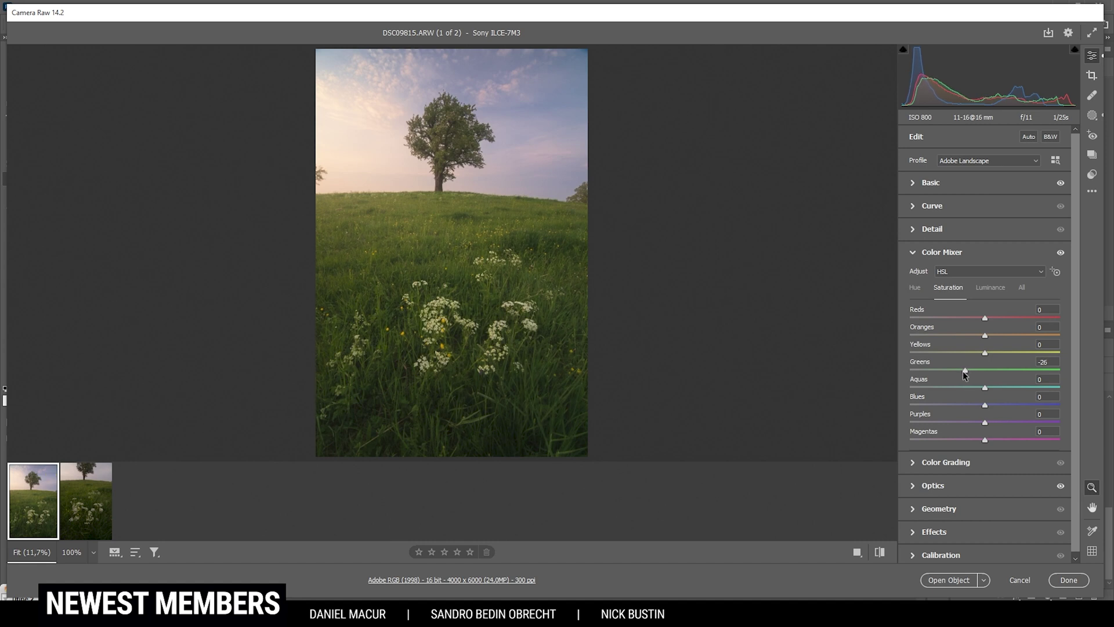
drag(985, 405, 993, 409)
drag(985, 353, 988, 353)
drag(986, 335, 996, 337)
click(913, 252)
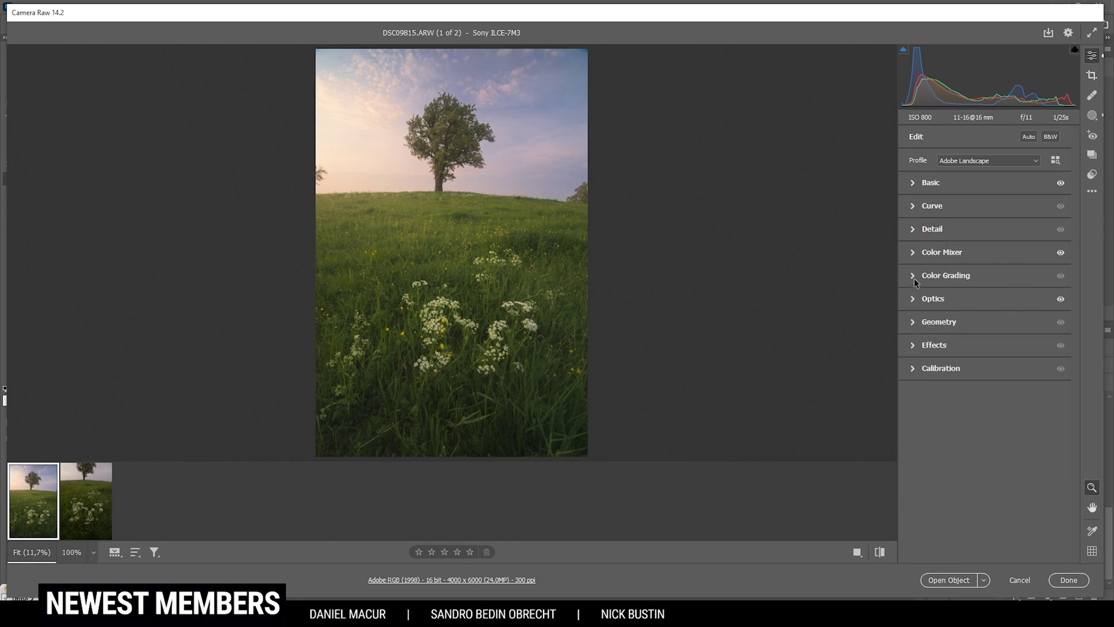
Tint the highlights a warm orange with Color Grading by raising their hue and saturation.
click(913, 276)
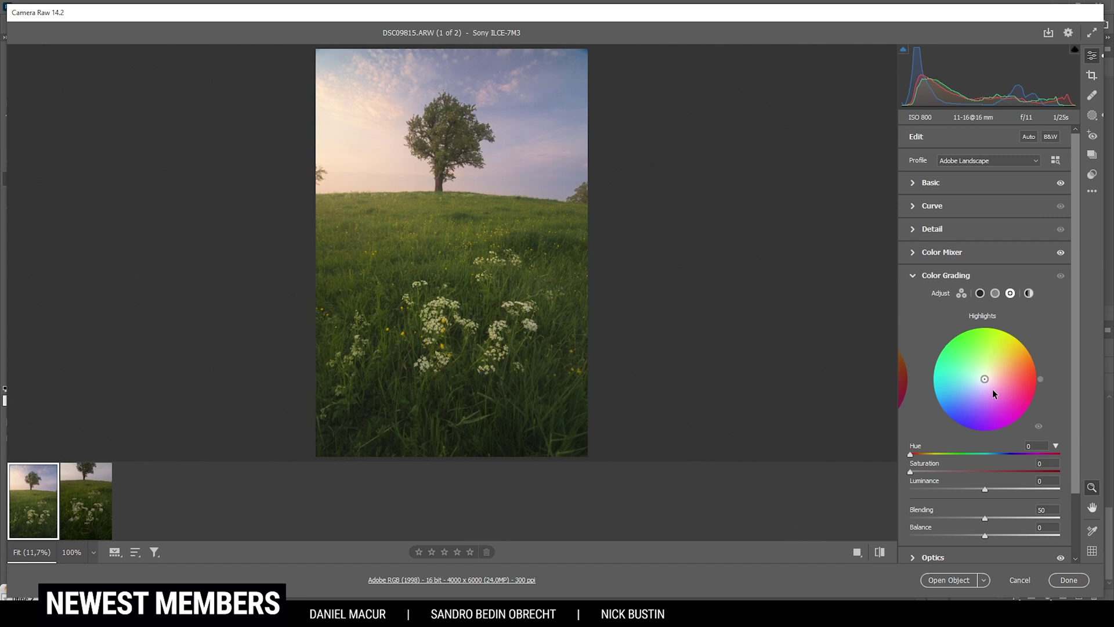
drag(910, 454, 928, 454)
drag(929, 452, 964, 472)
click(946, 275)
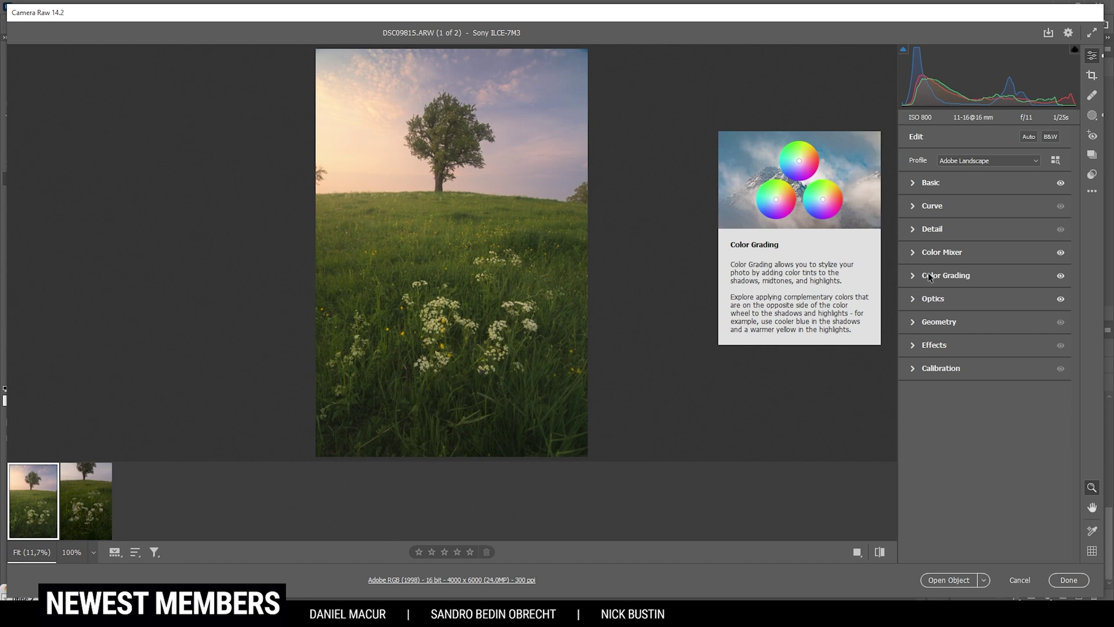
Sharpen the photo with Sharpening 63, Detail 100 and Masking 74.
click(921, 230)
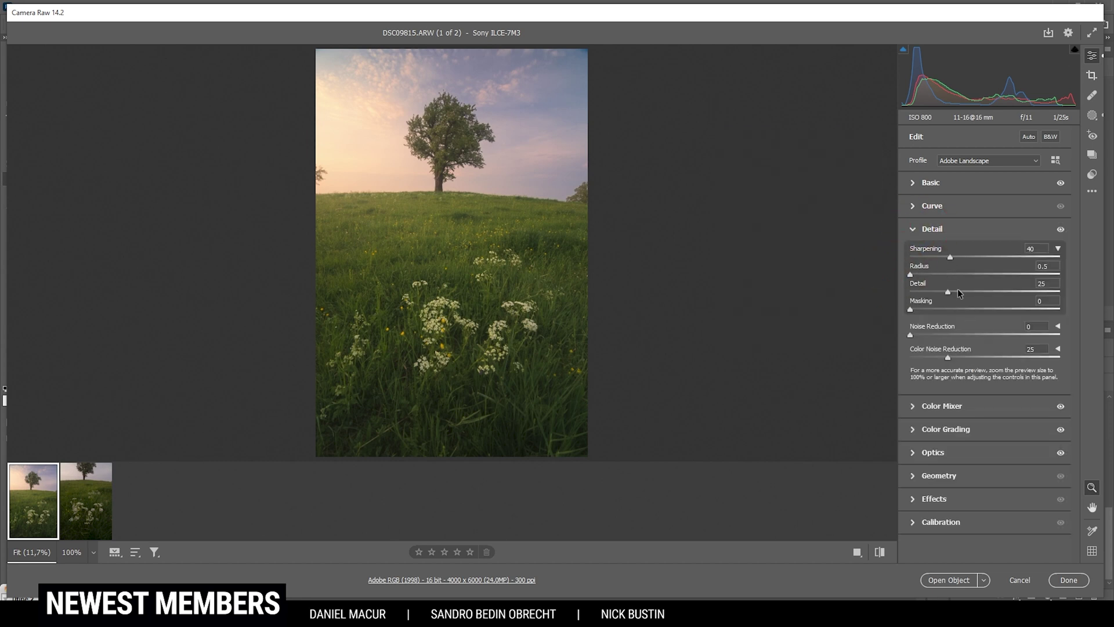
drag(918, 305, 1014, 315)
drag(951, 257, 959, 257)
Select both photos in the filmstrip and synchronize all settings, including masking, to the second one.
shift+click(85, 526)
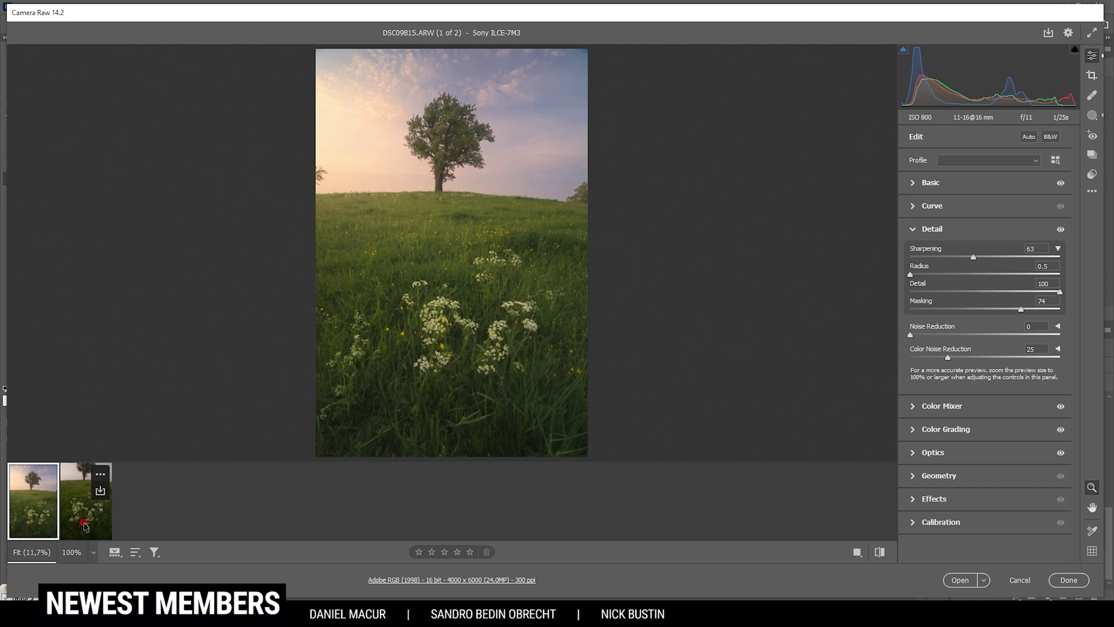
right_click(86, 527)
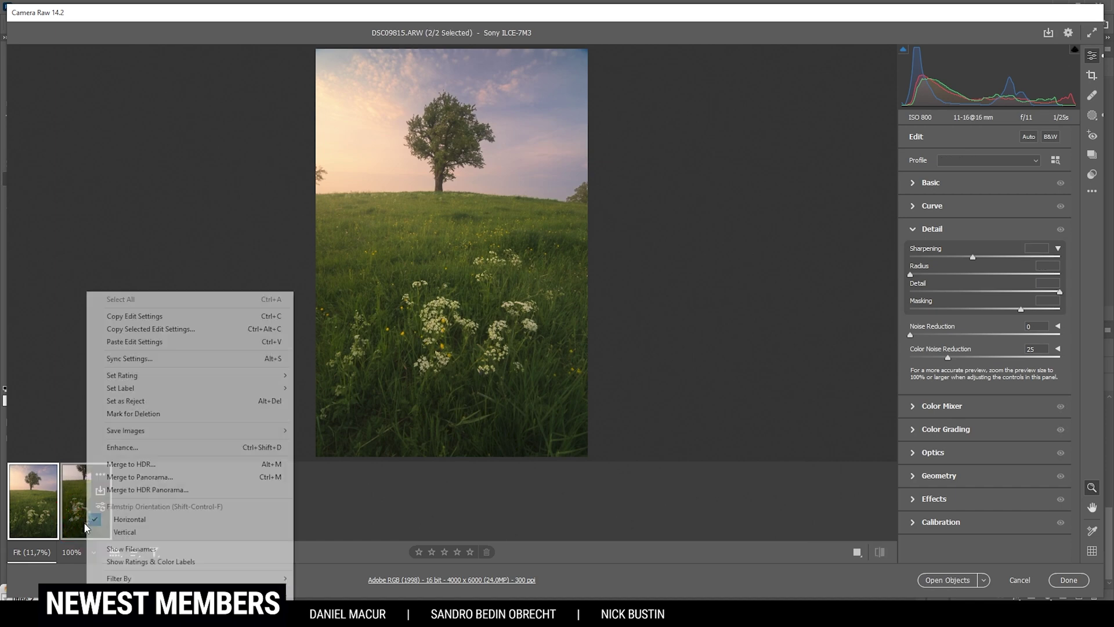
click(162, 360)
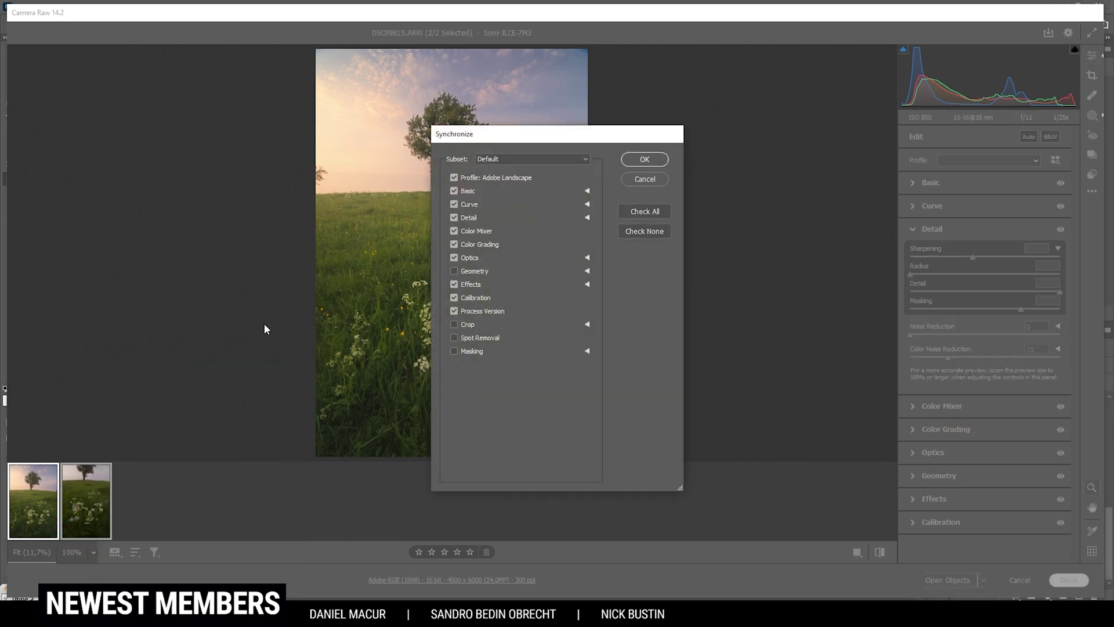
click(651, 213)
click(642, 162)
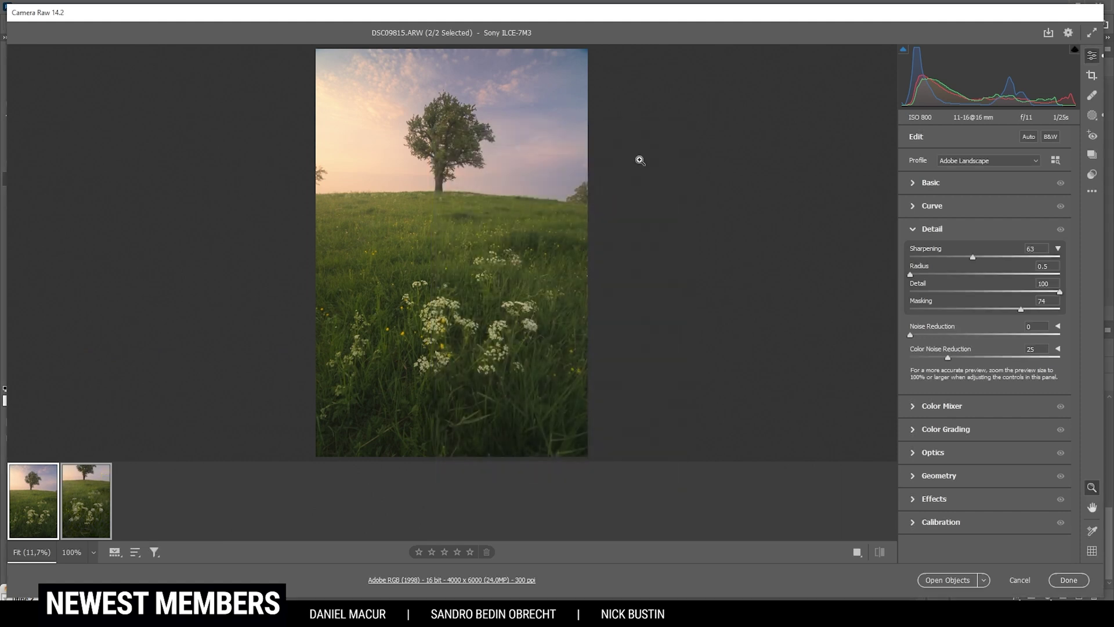
Switch to the second photo, DSC09816.ARW, and remove all of its masks.
click(94, 525)
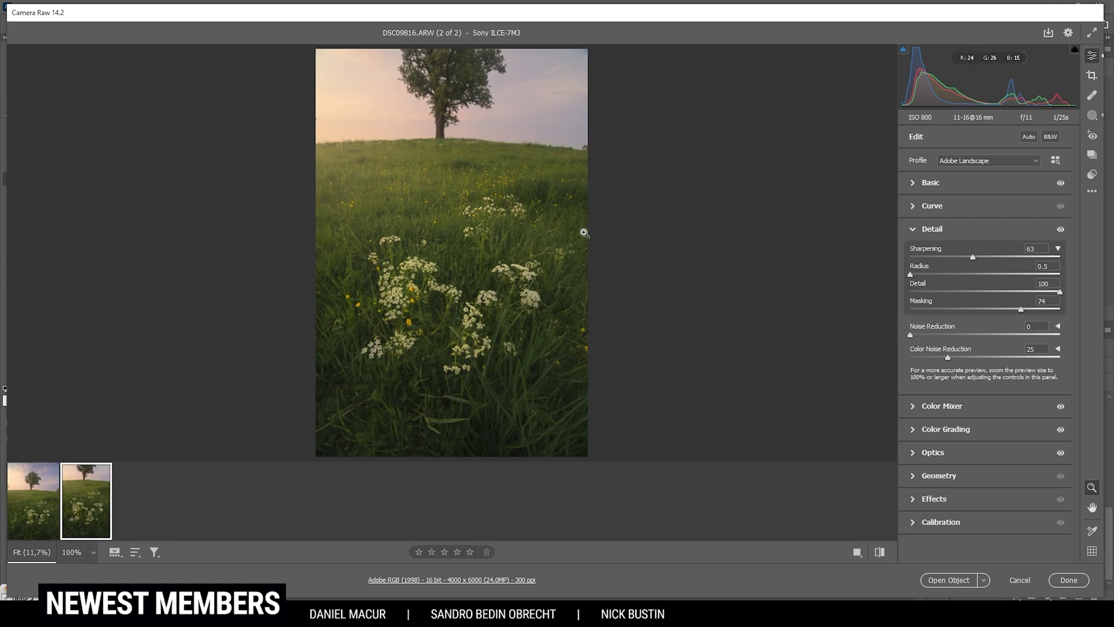
click(1092, 114)
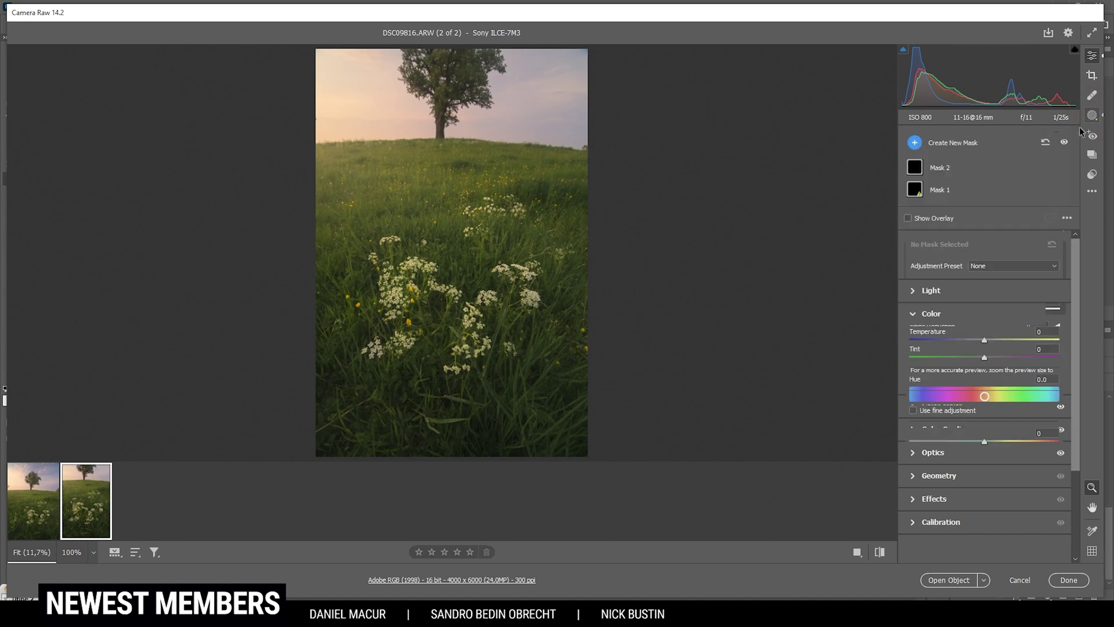
click(1046, 143)
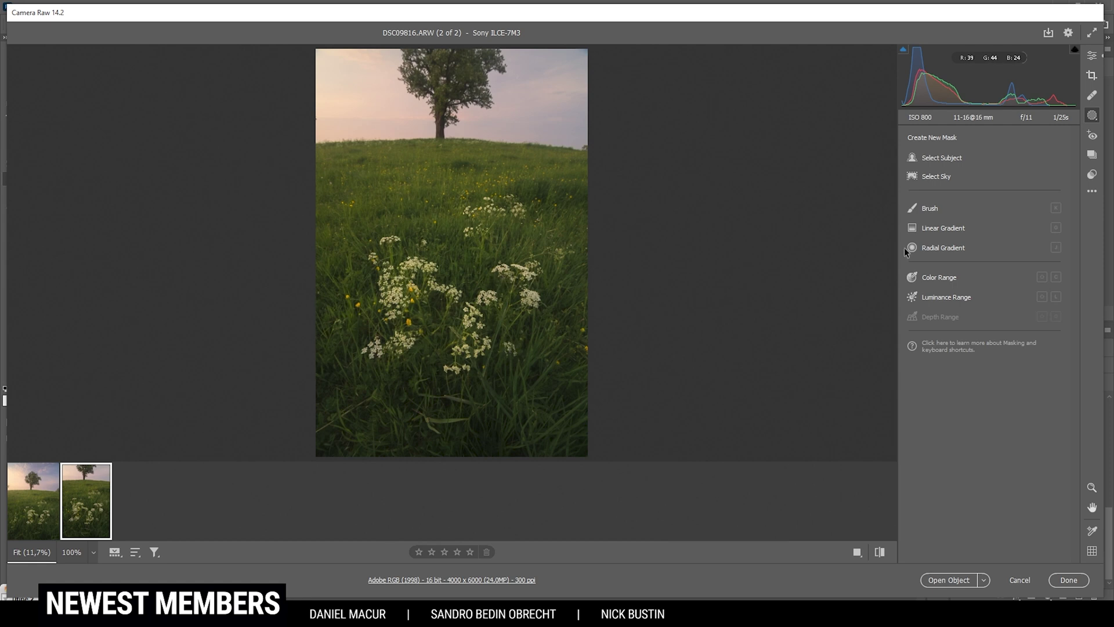
Add a wide elliptical radial gradient mask around the white flowers in the second photo.
click(936, 248)
drag(438, 275, 554, 366)
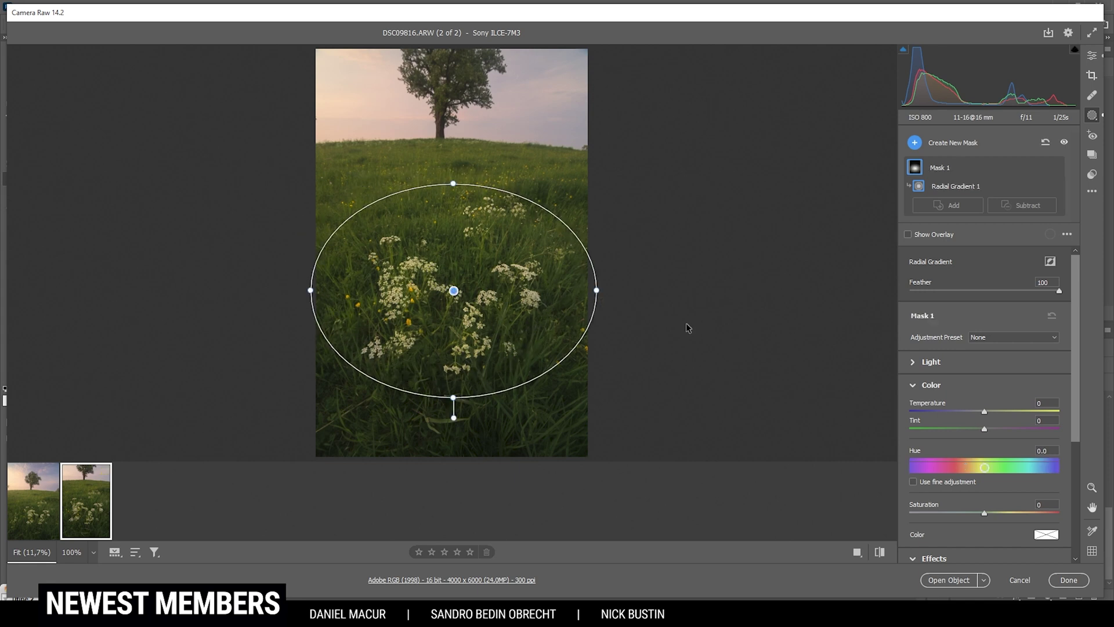
Set Highlights to +100 for the radial gradient mask around the white flowers.
scroll(989, 322, down, 2)
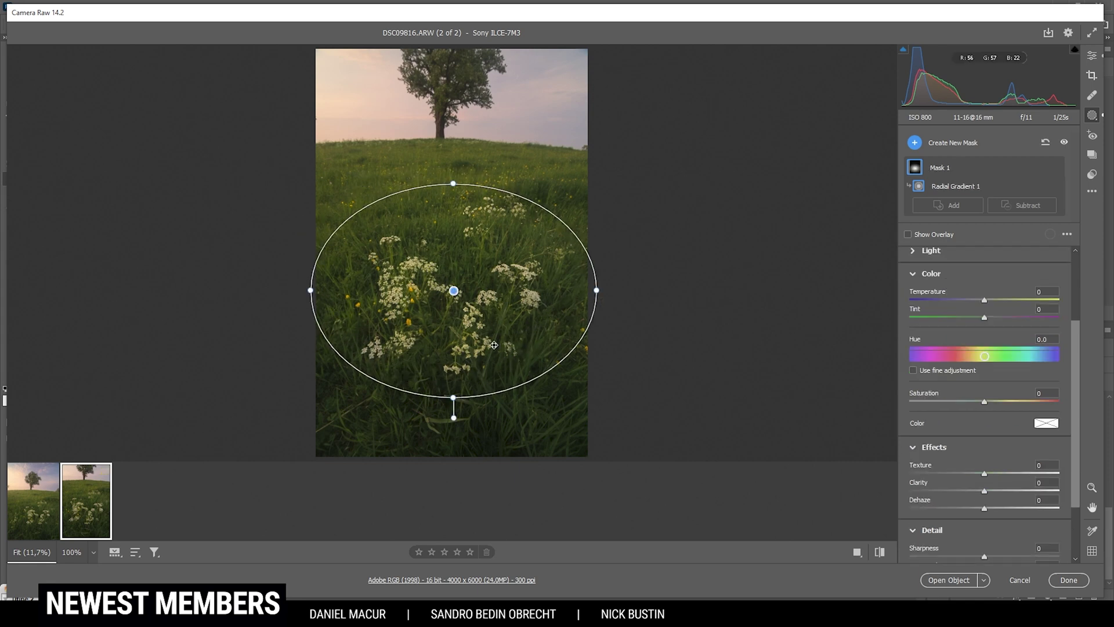
scroll(941, 424, down, 1)
scroll(941, 425, up, 5)
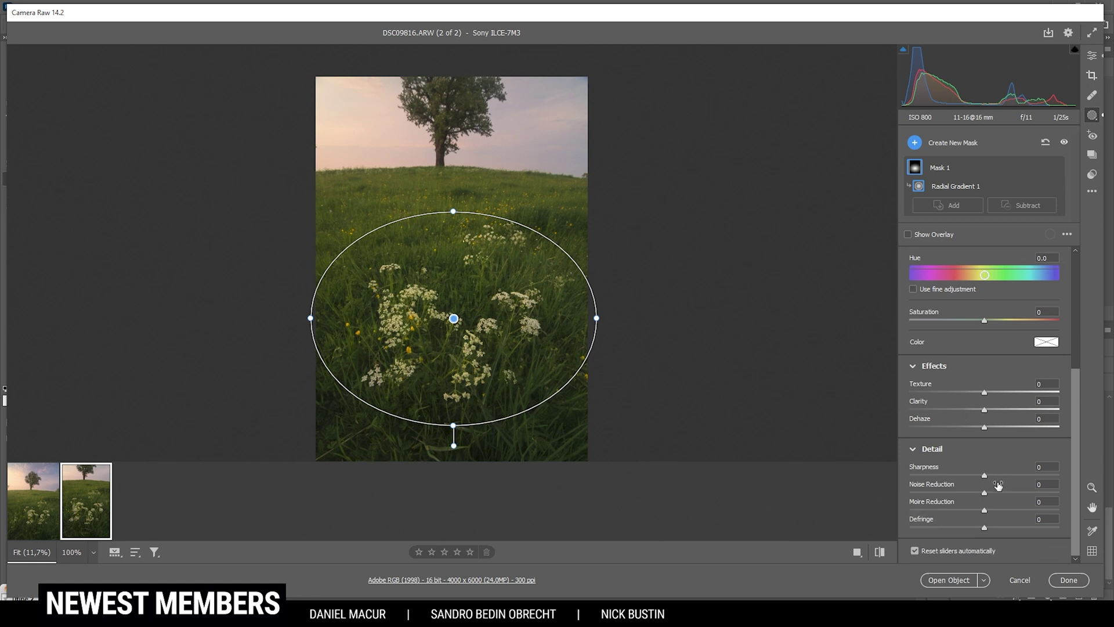
click(930, 362)
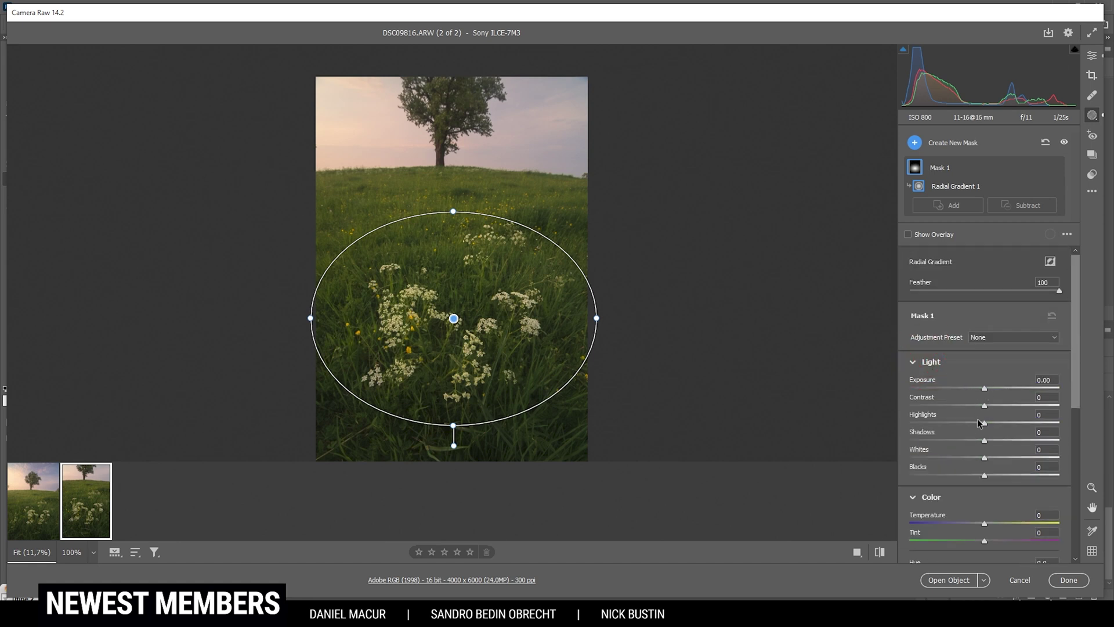
drag(985, 424, 1108, 426)
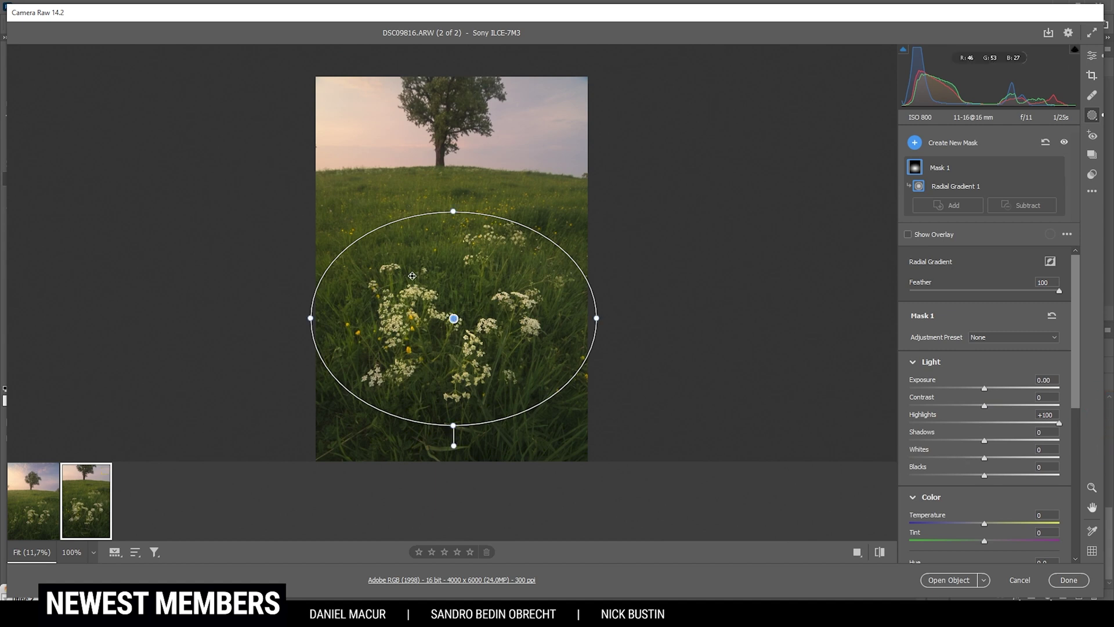
scroll(1003, 432, down, 2)
scroll(991, 414, down, 8)
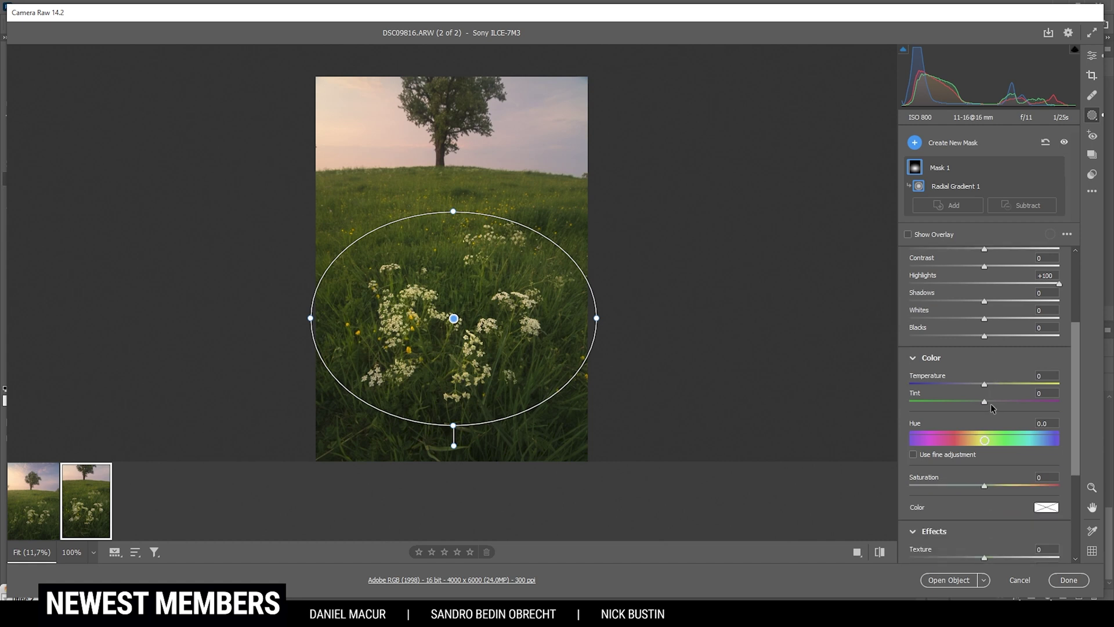
drag(985, 419, 986, 437)
Add a linear gradient mask from the photo's lower edge up to the middle of the flowers and reduce its Whites to the minimum.
click(916, 143)
click(952, 197)
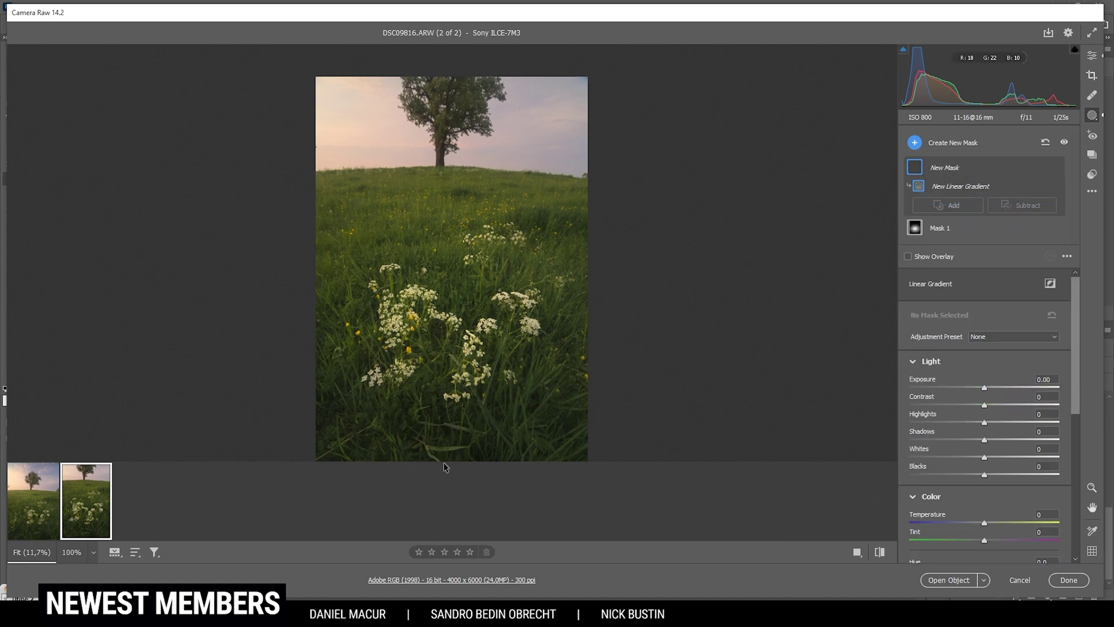
drag(444, 455, 440, 282)
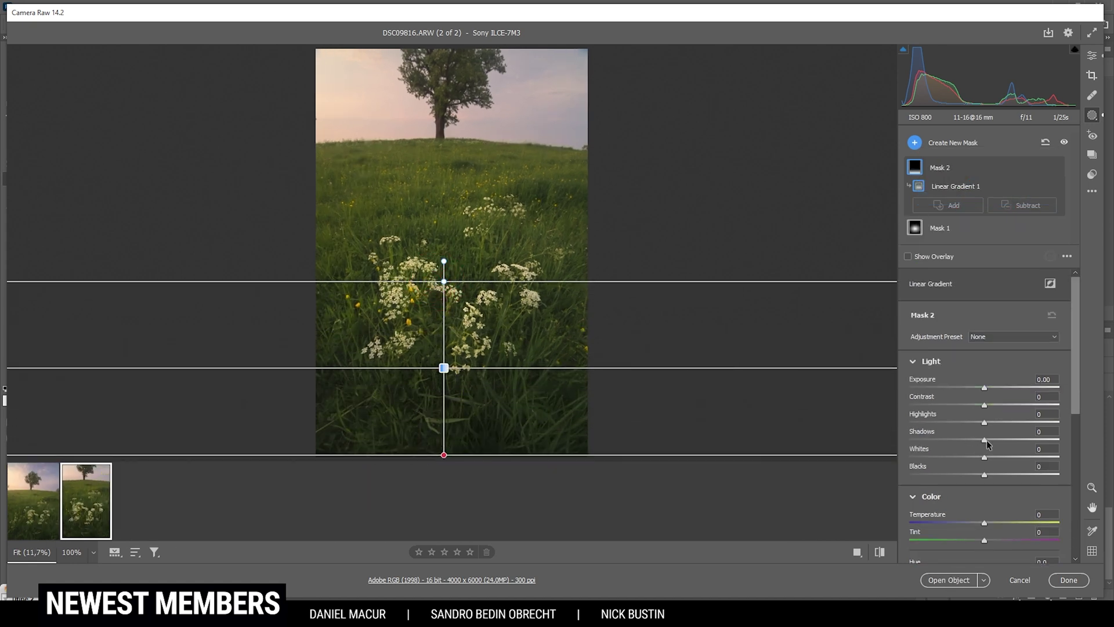
drag(984, 457, 763, 458)
key(e)
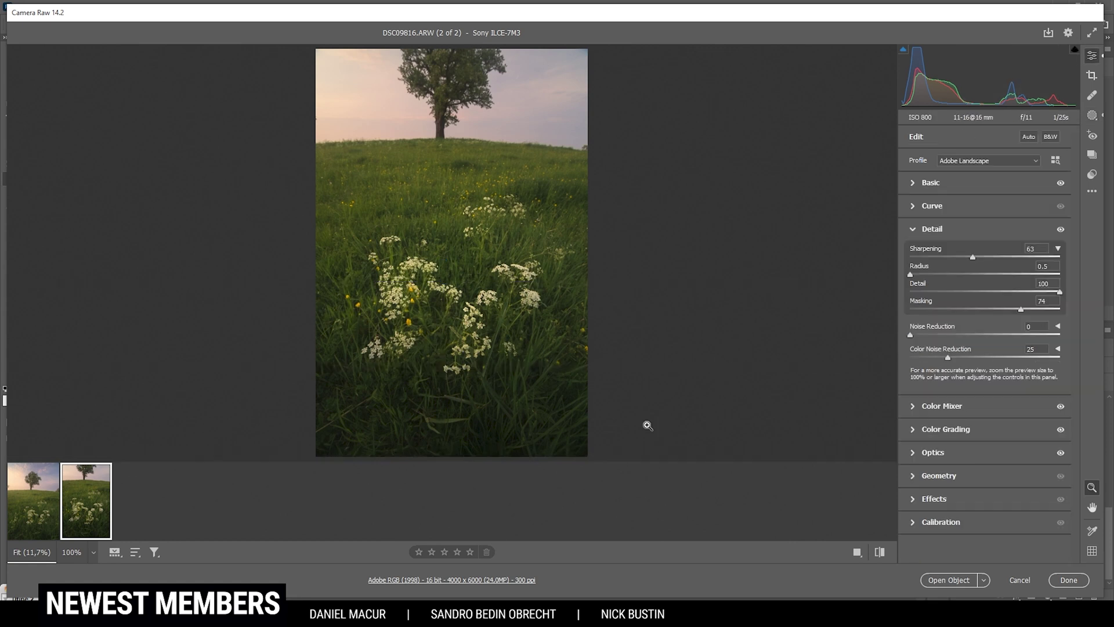
Select both photos, DSC09815.ARW and DSC09816.ARW, and open them as objects in Photoshop.
click(42, 515)
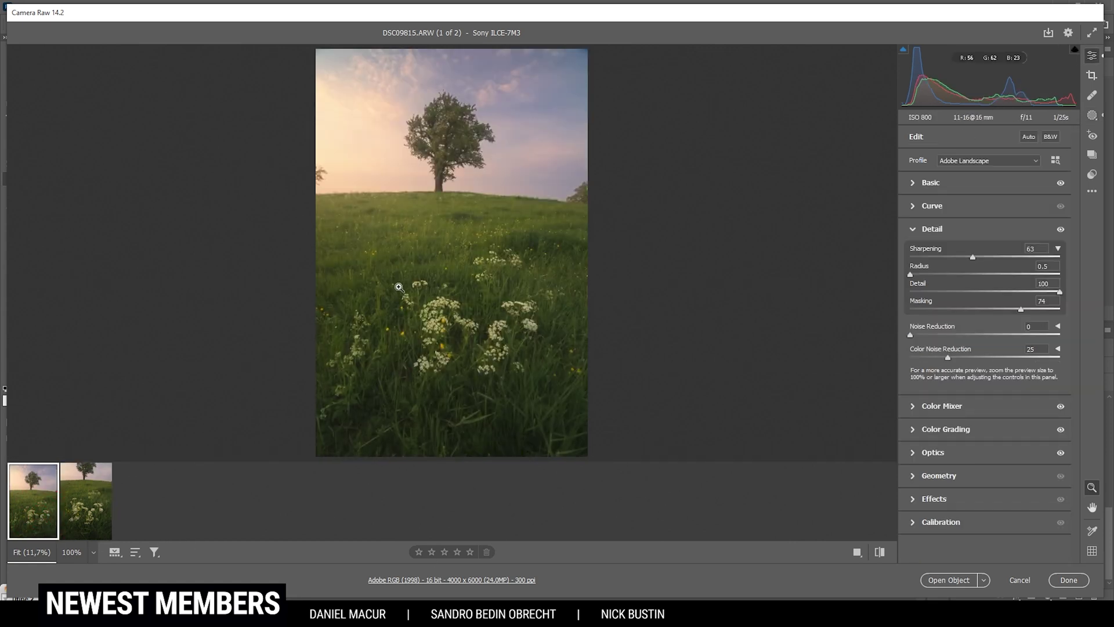
shift+click(74, 522)
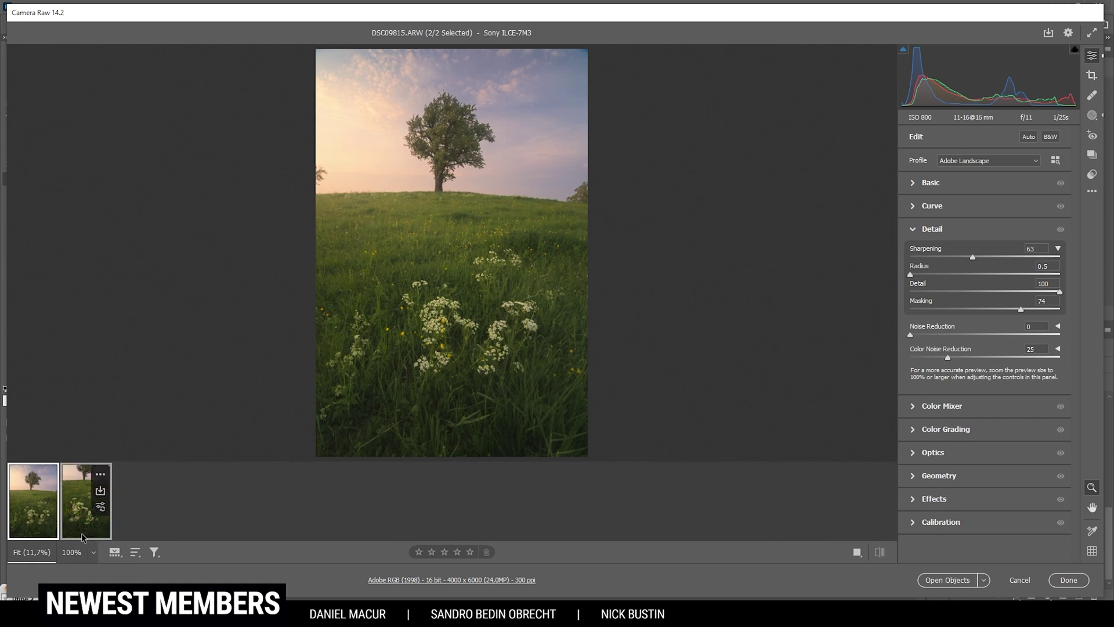
click(947, 580)
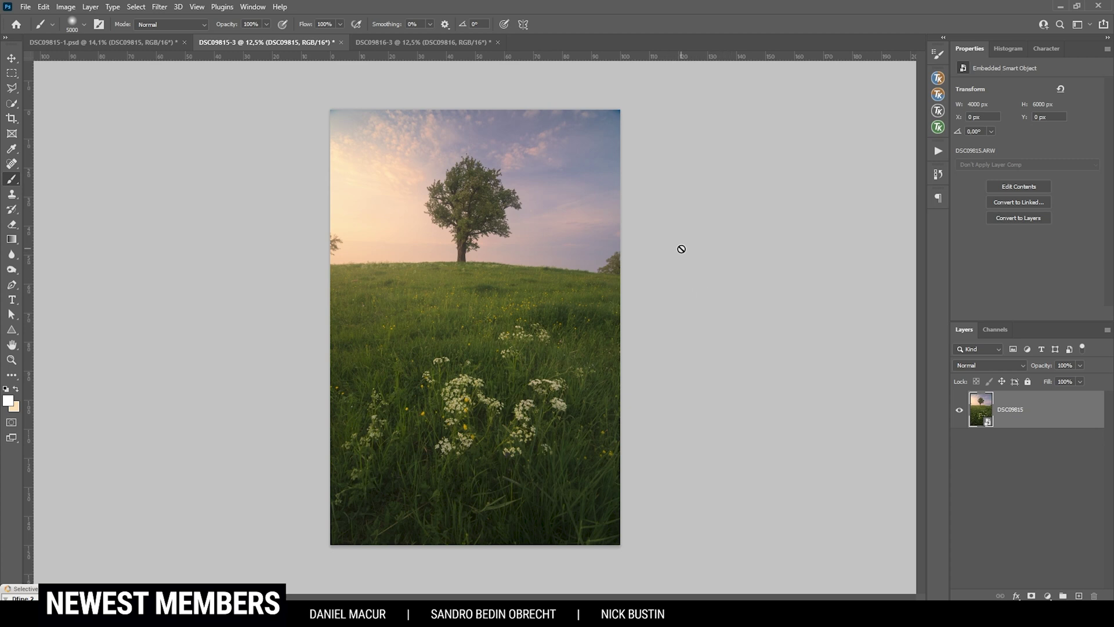
Switch to the DSC09816-3 document and check that the Pixel Grid display is enabled near the photo's lower right corner.
click(402, 43)
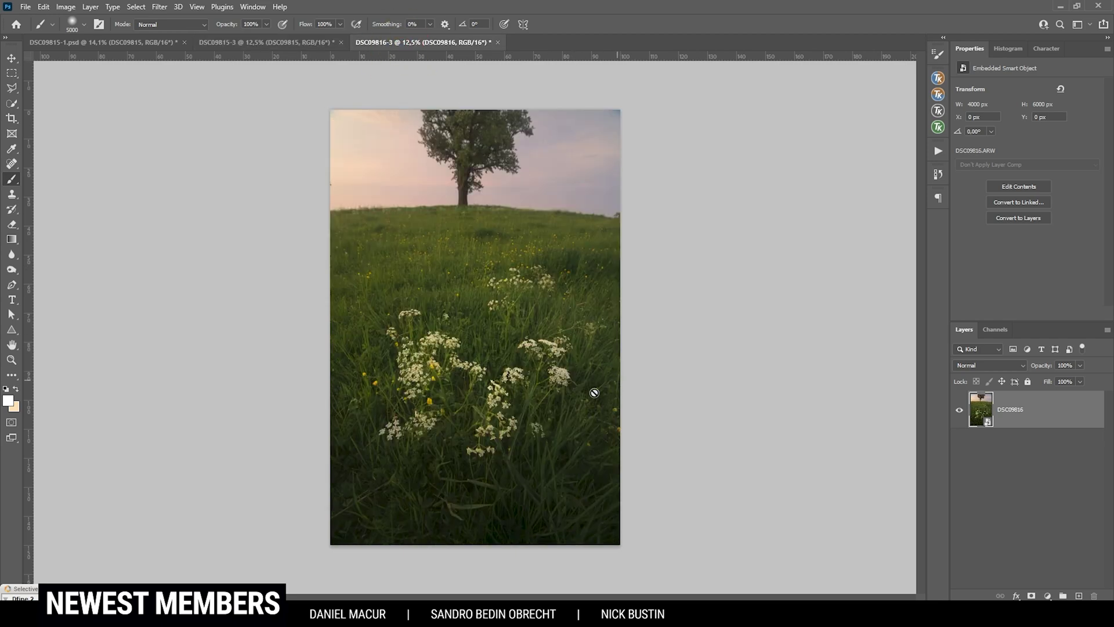
scroll(597, 575, up, 6)
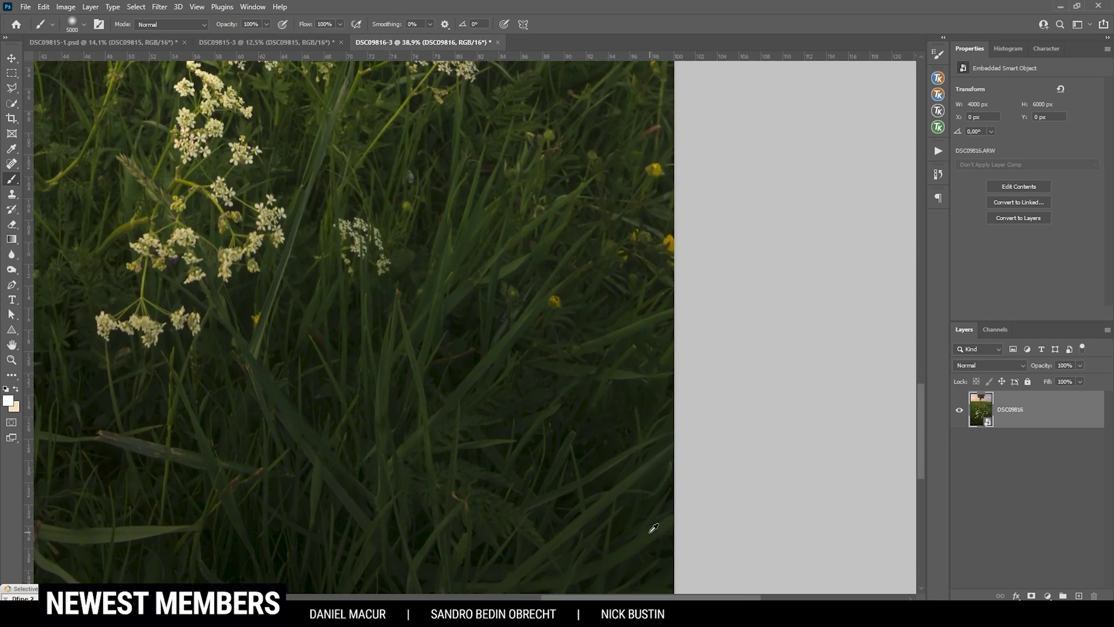
scroll(640, 486, up, 5)
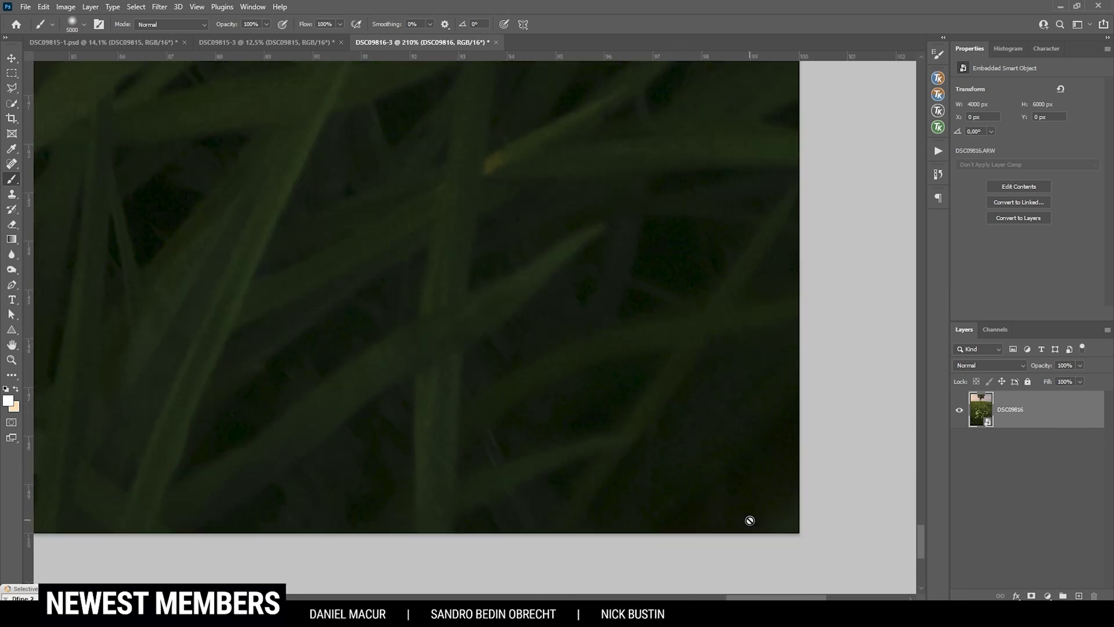
click(198, 7)
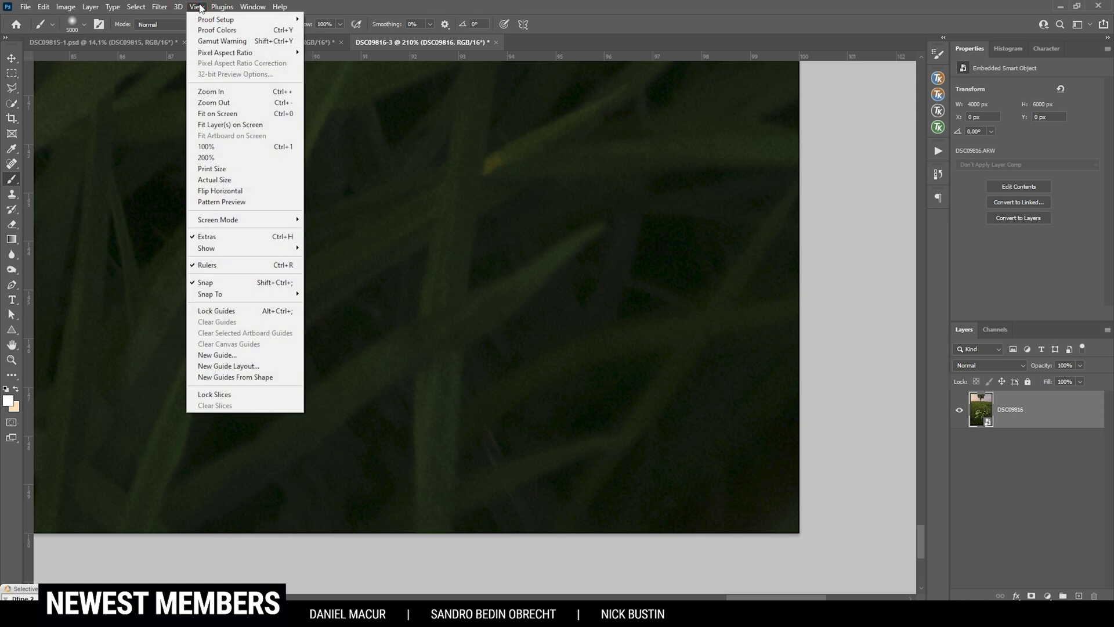
mouse_move(249, 248)
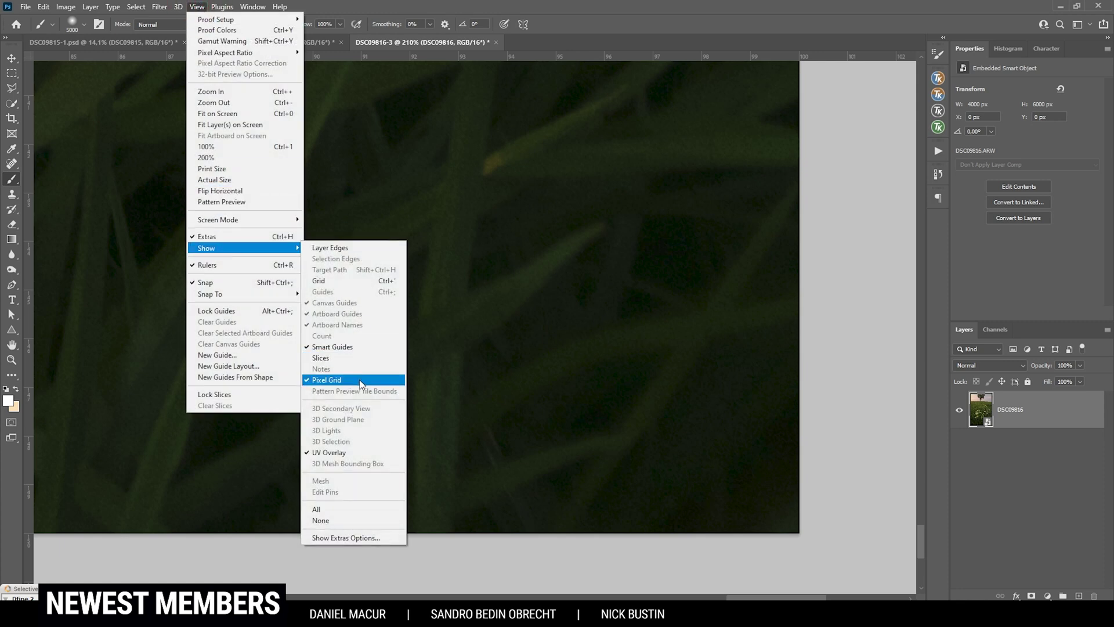
key(Escape)
Rasterize the DSC09816 layer and sample its bottom-right corner pixel as the Clone Stamp source.
scroll(821, 527, up, 5)
scroll(744, 479, down, 4)
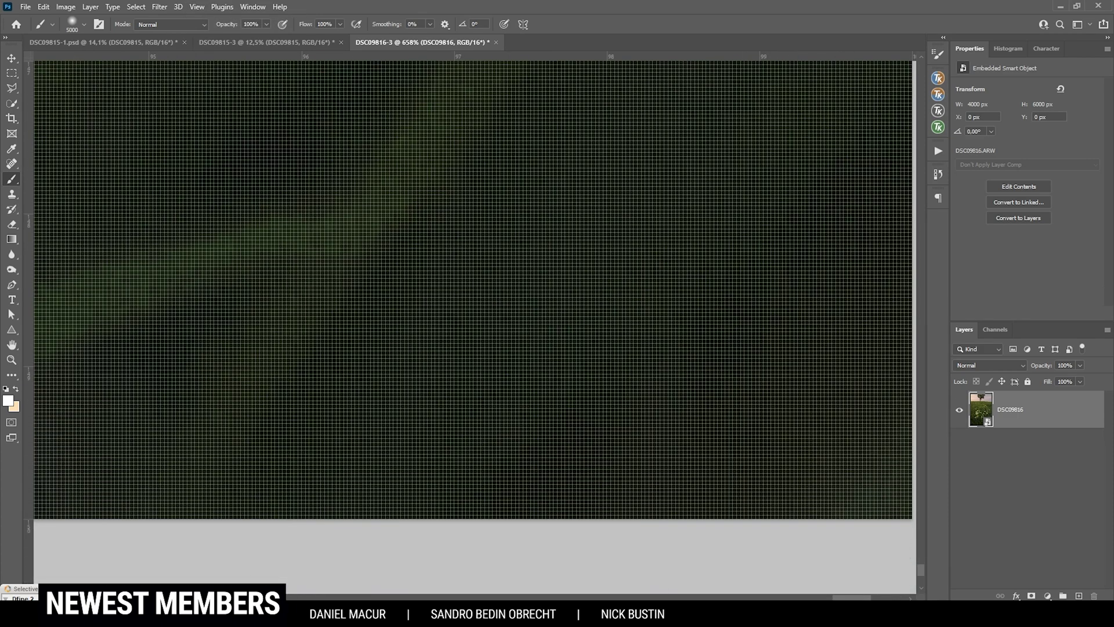
scroll(654, 503, right, 3)
scroll(654, 503, up, 1)
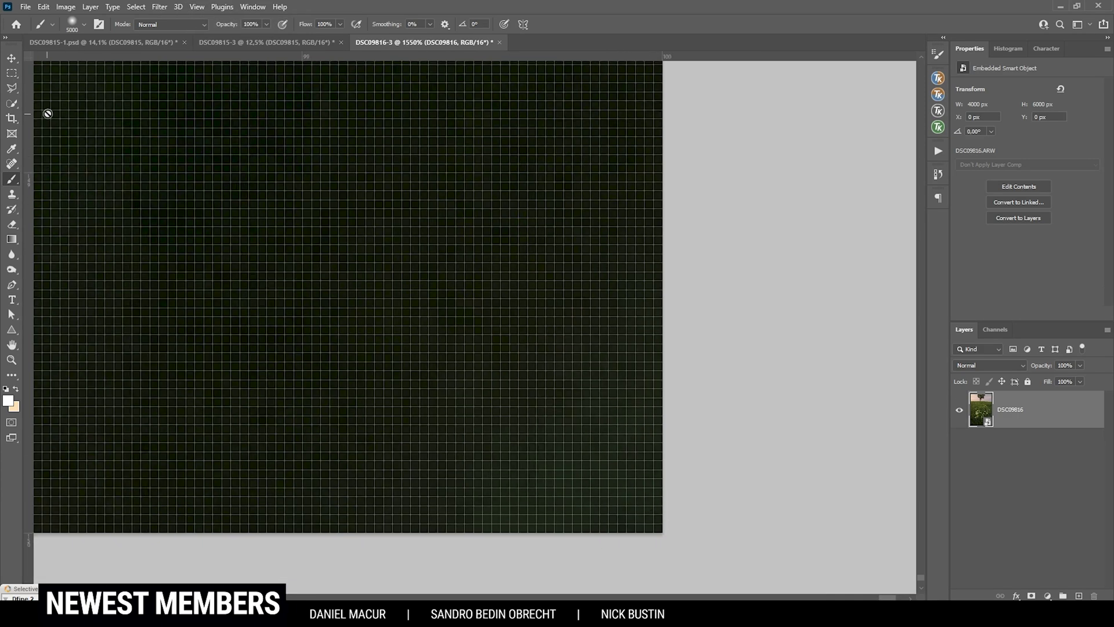
click(12, 194)
scroll(680, 532, up, 2)
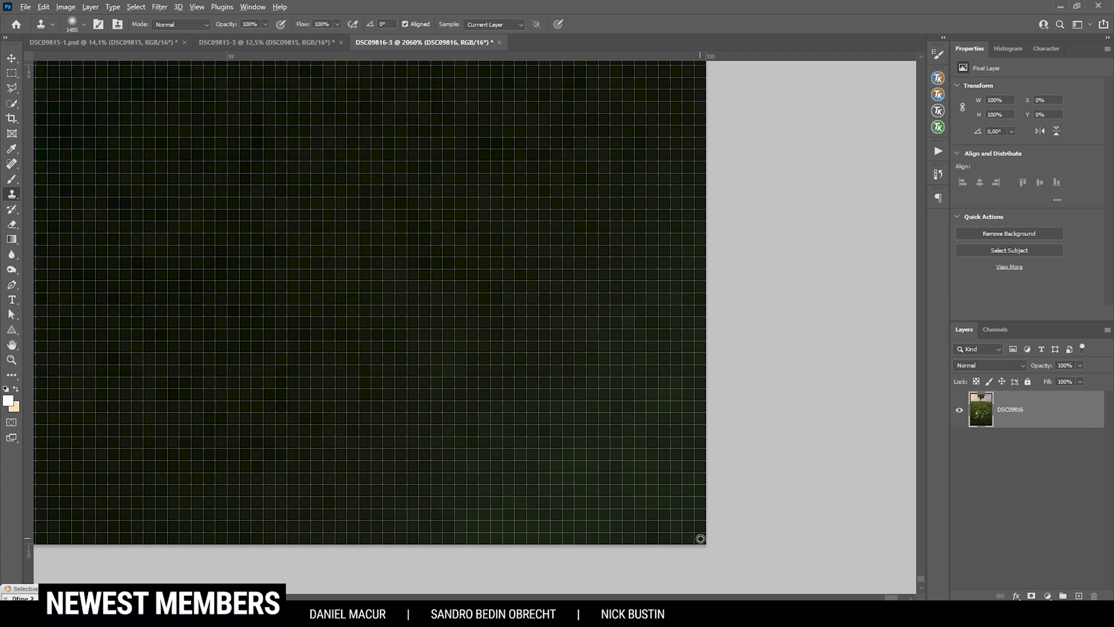
alt+click(700, 538)
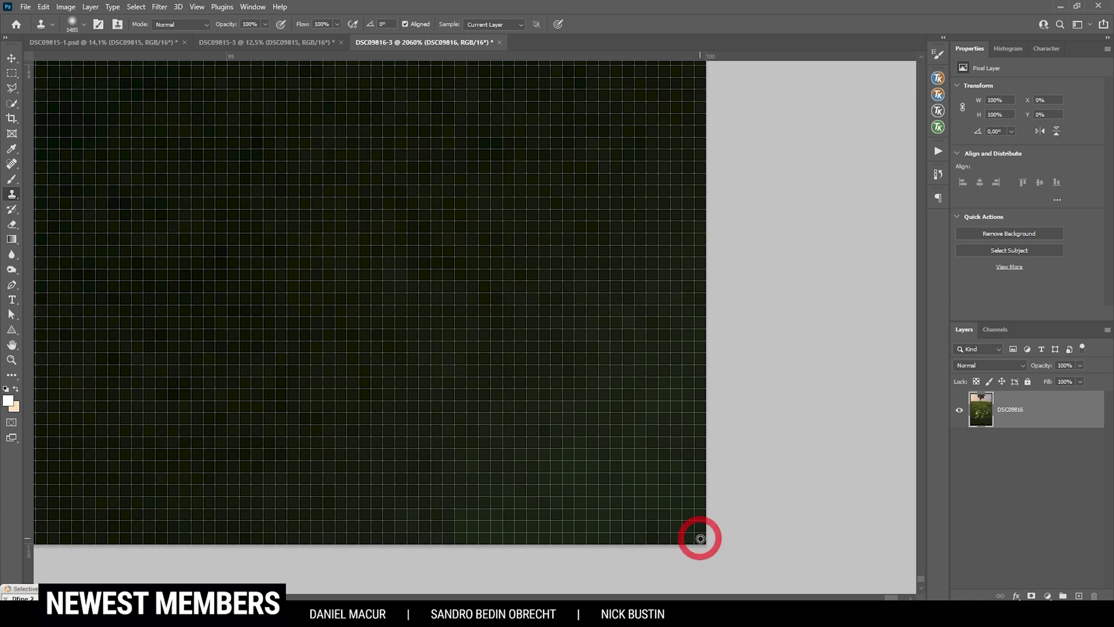
Add an empty layer in the DSC09815-3 document and anchor the Clone Stamp on the photo's bottom-right corner pixel.
click(293, 44)
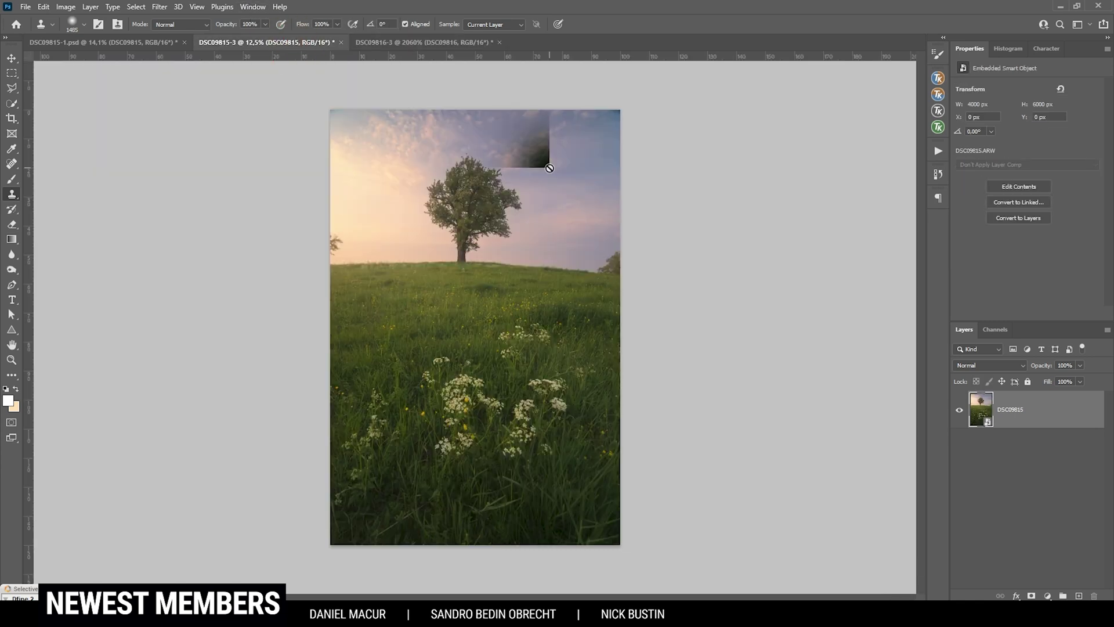
click(1079, 596)
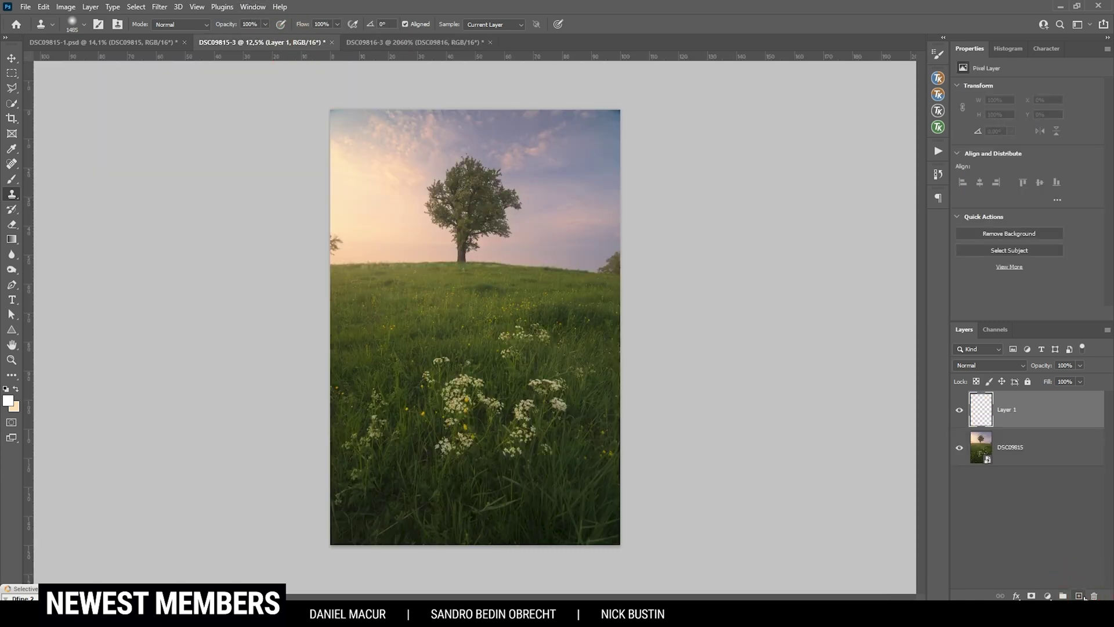
scroll(626, 545, up, 5)
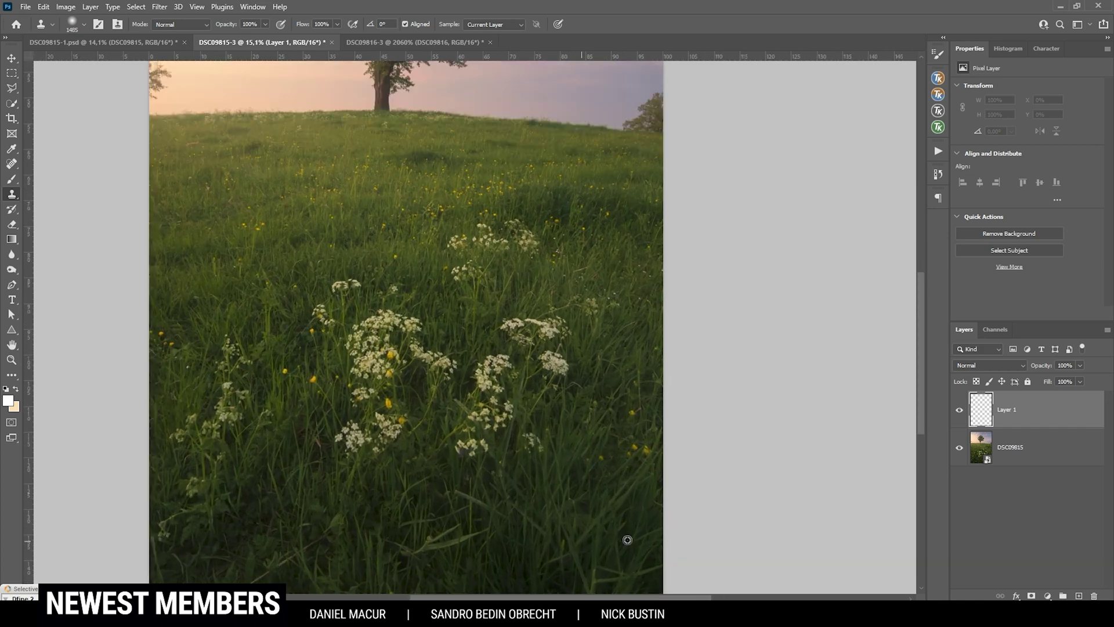
scroll(922, 296, down, 10)
scroll(748, 298, up, 15)
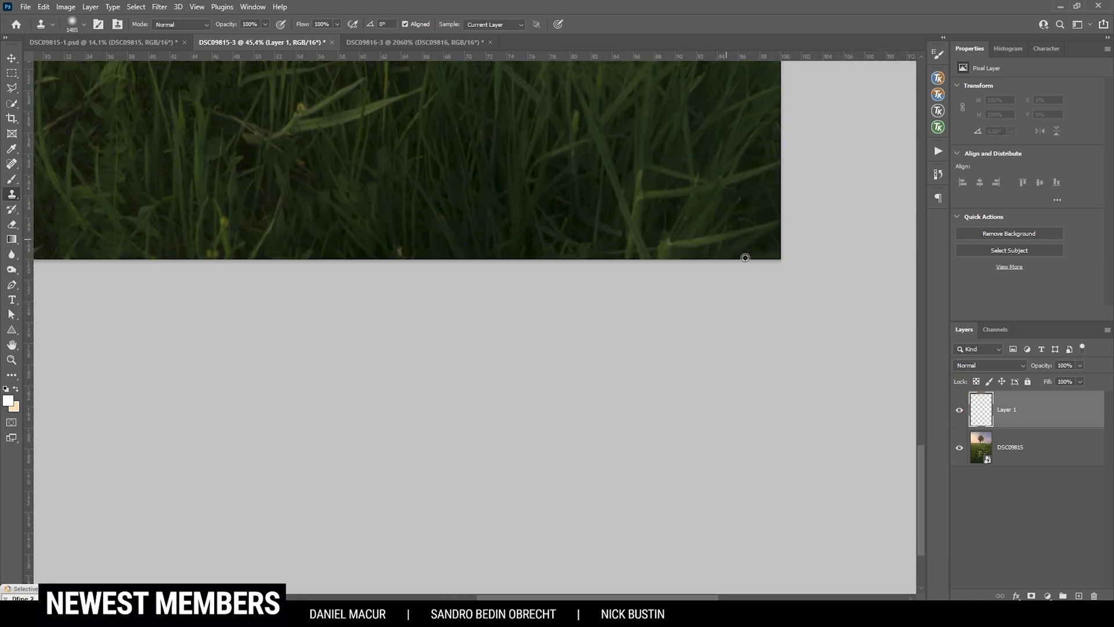
click(833, 597)
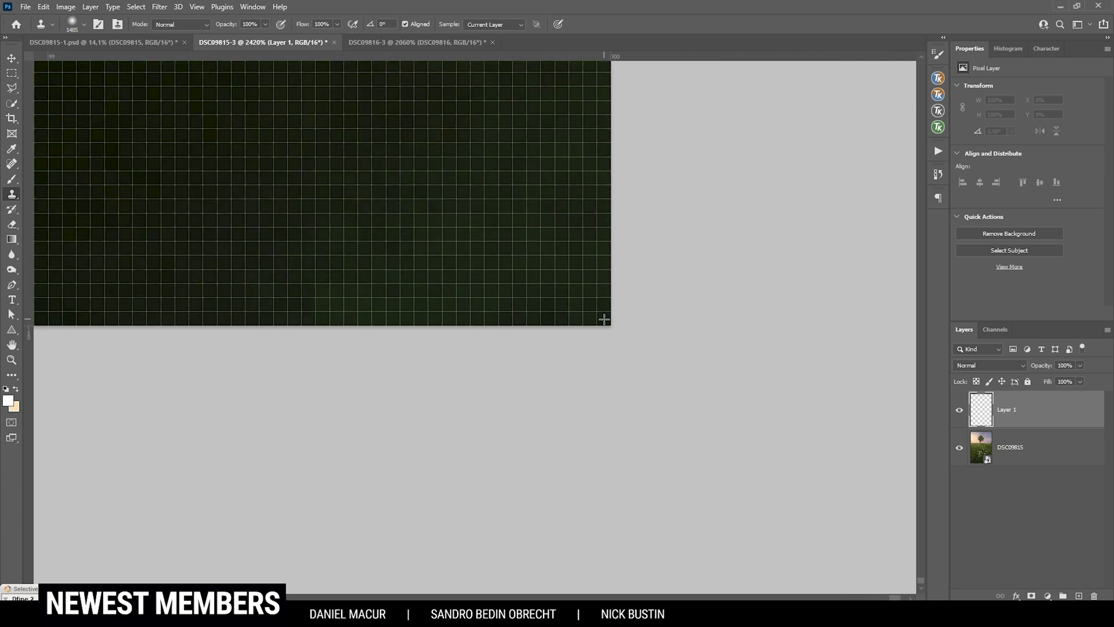
alt+click(604, 316)
Clone the second photo's meadow and white flowers onto the new layer, painting from the lower edge up past the hill's horizon.
scroll(604, 321, down, 15)
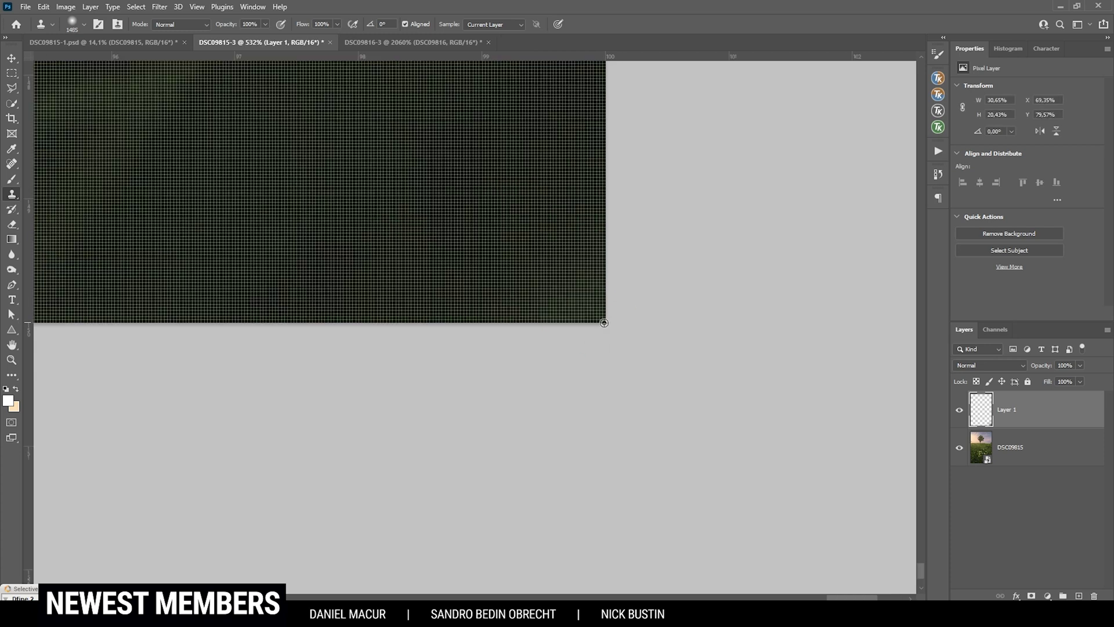
scroll(604, 325, down, 10)
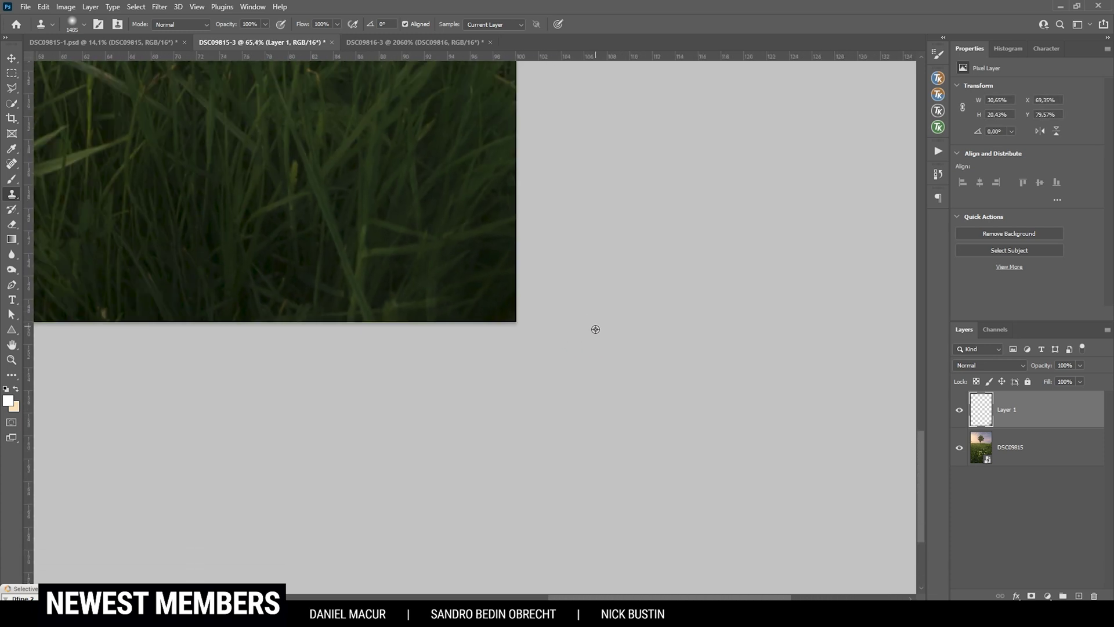
scroll(447, 286, down, 2)
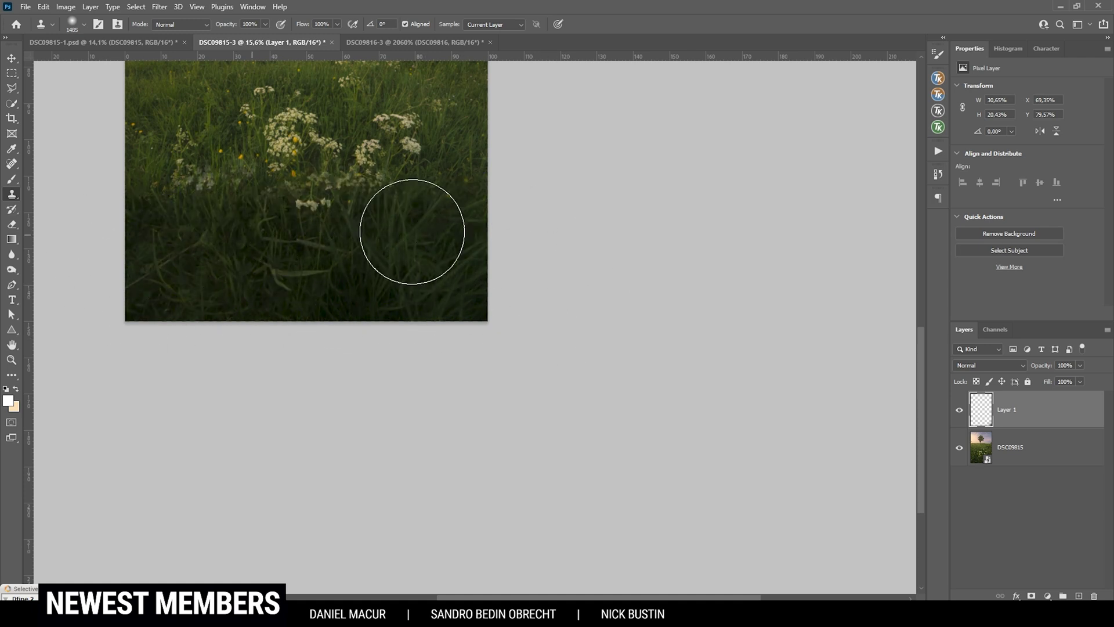
scroll(367, 264, up, 3)
scroll(367, 264, up, 1)
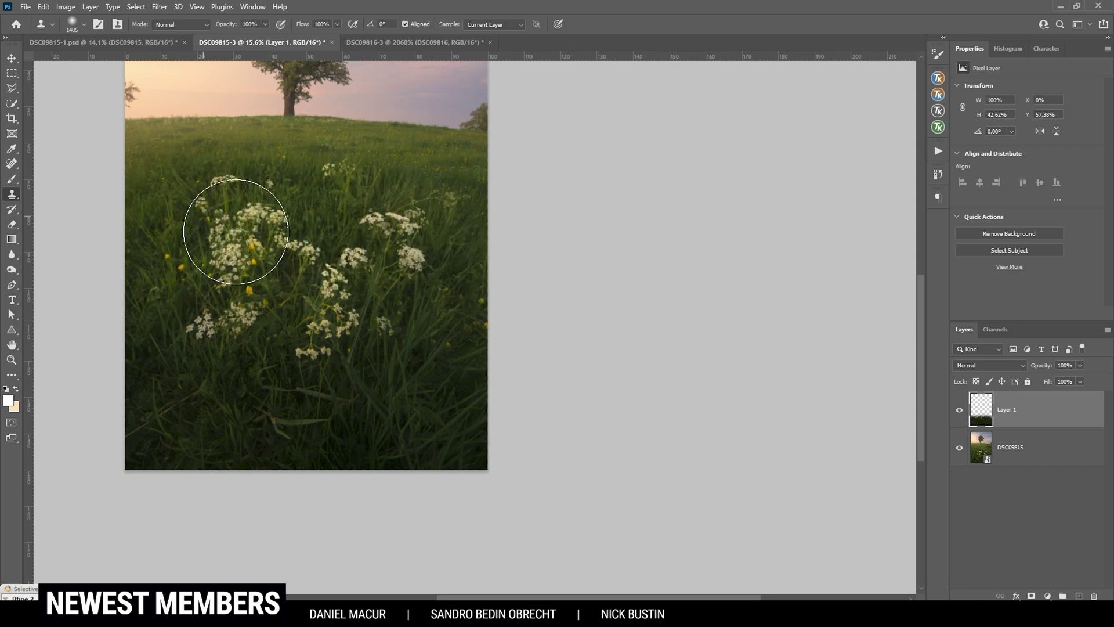
click(310, 185)
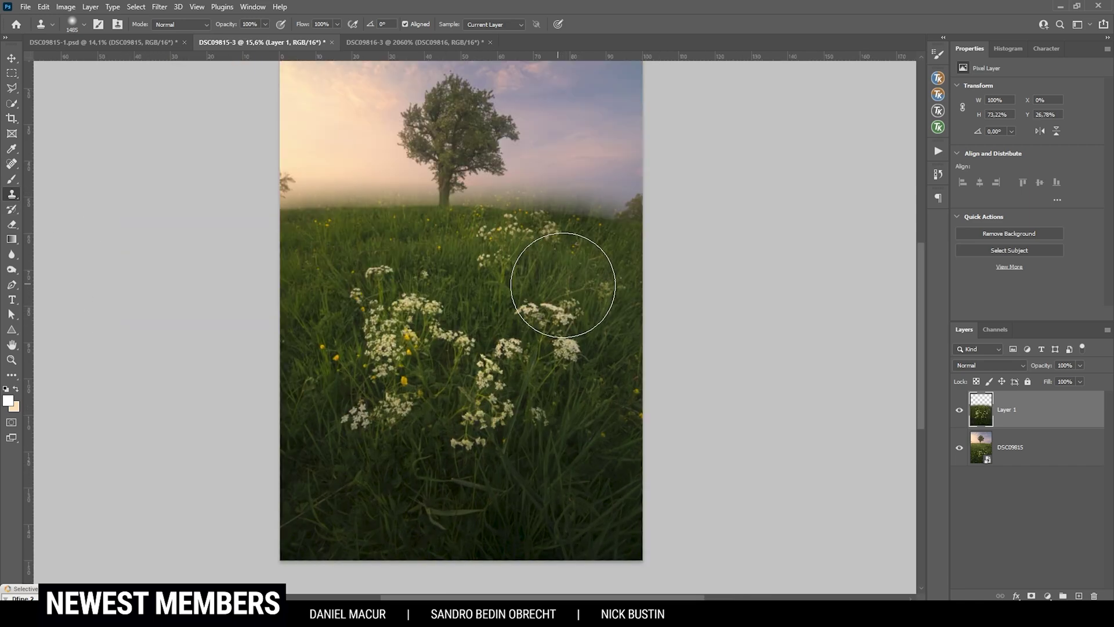
click(322, 215)
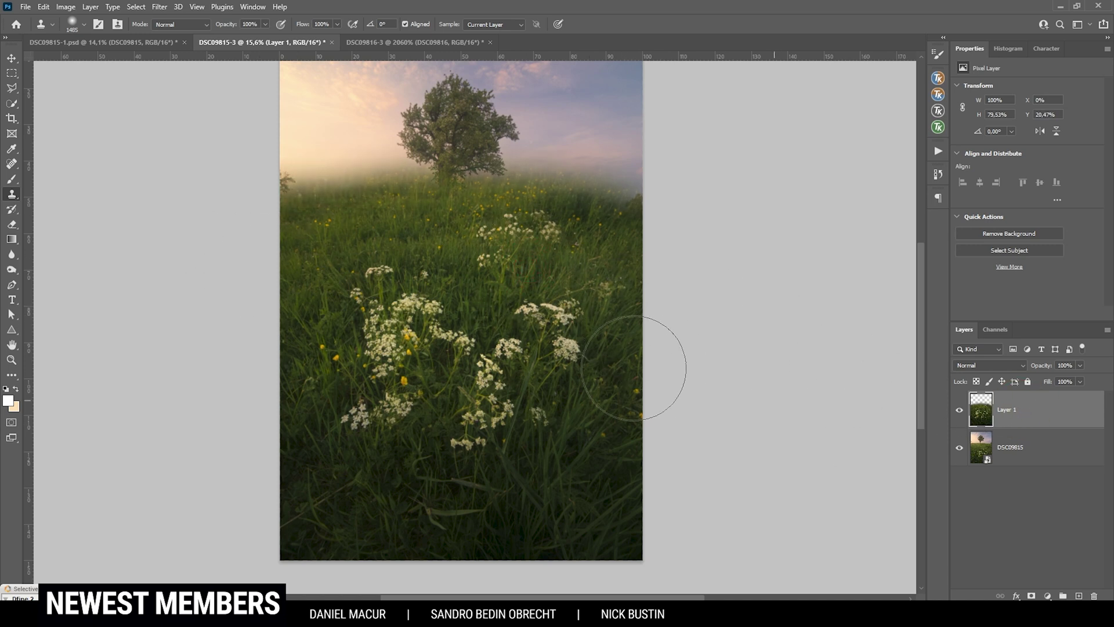
Move the cloned meadow layer down and slightly left below the hill line, using reduced opacity as a guide and restoring it to 100%.
key(v)
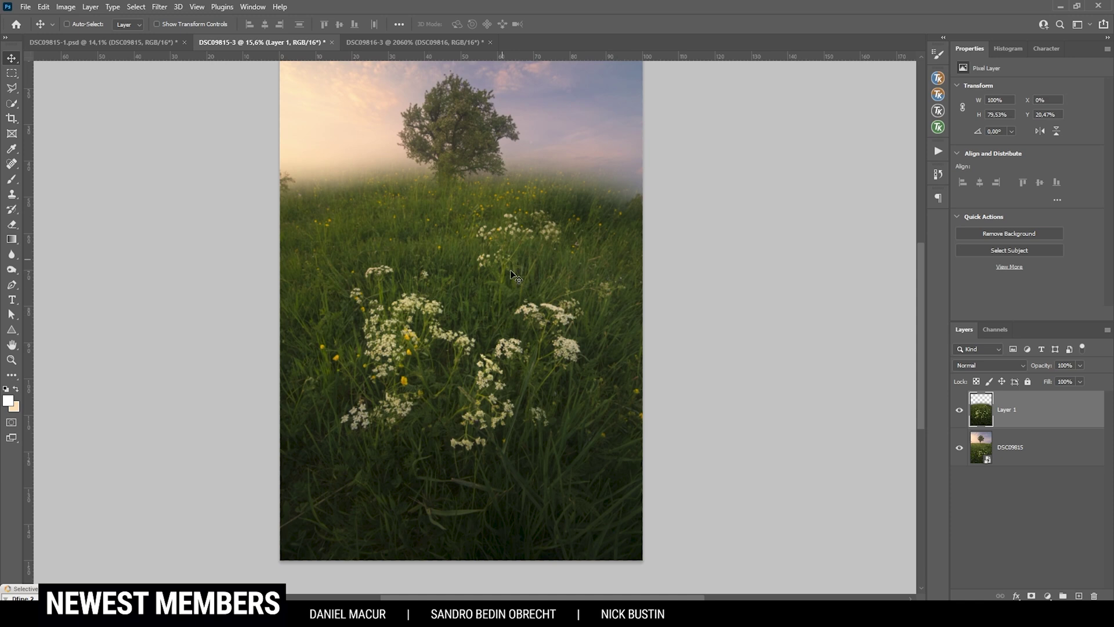
drag(528, 248, 534, 291)
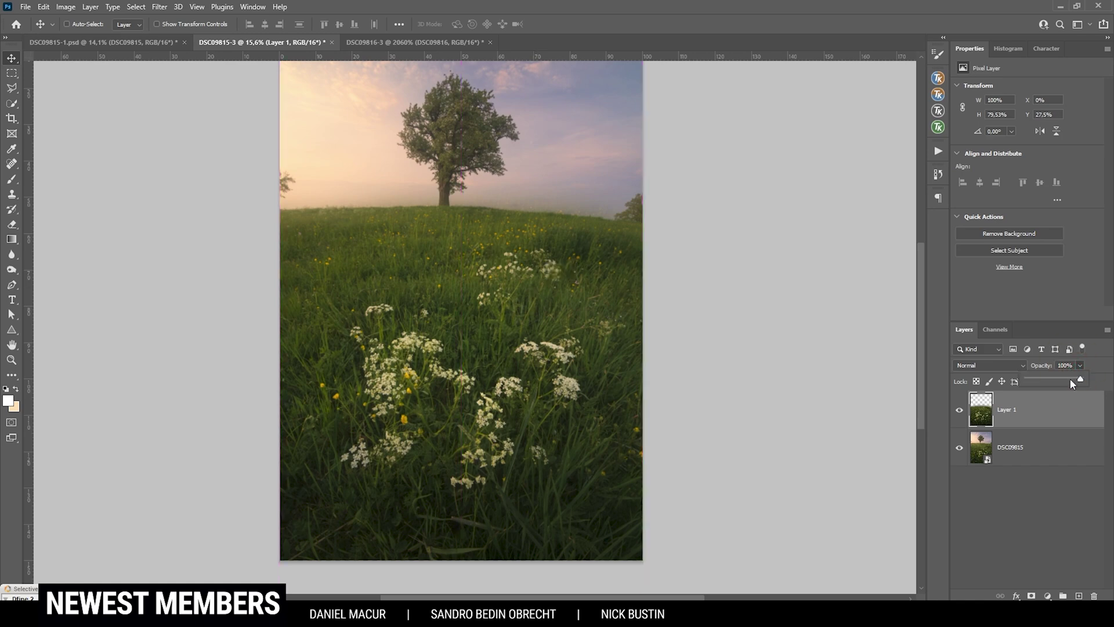
click(1059, 378)
click(1015, 402)
mouse_move(500, 425)
mouse_down()
mouse_move(474, 402)
mouse_move(516, 426)
mouse_move(495, 438)
mouse_up()
click(1080, 365)
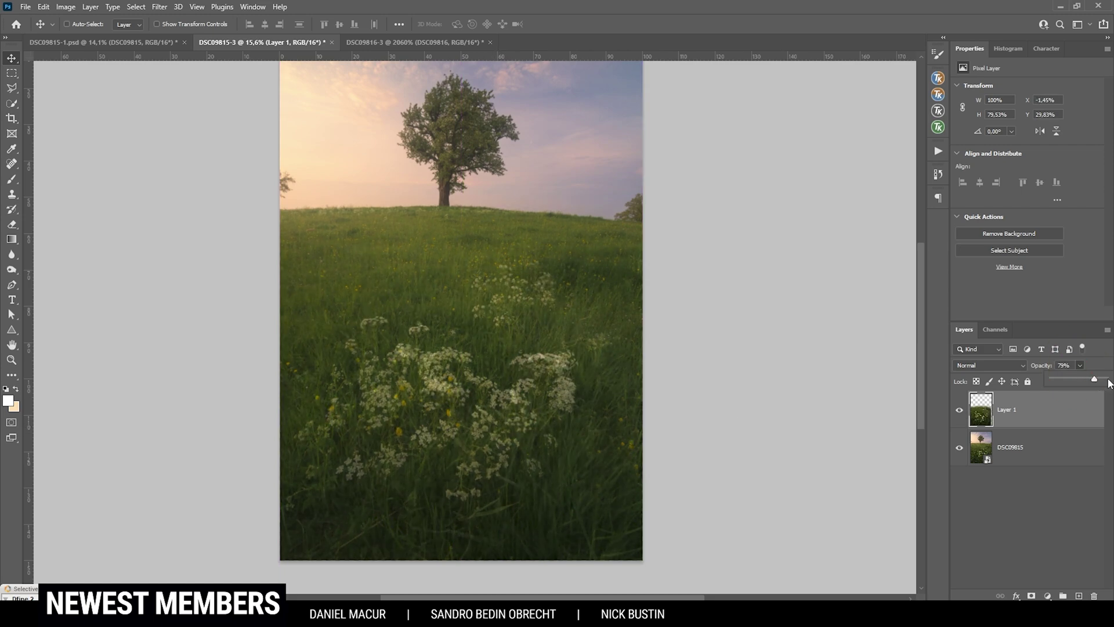
drag(1073, 379, 1106, 378)
key(ctrl)
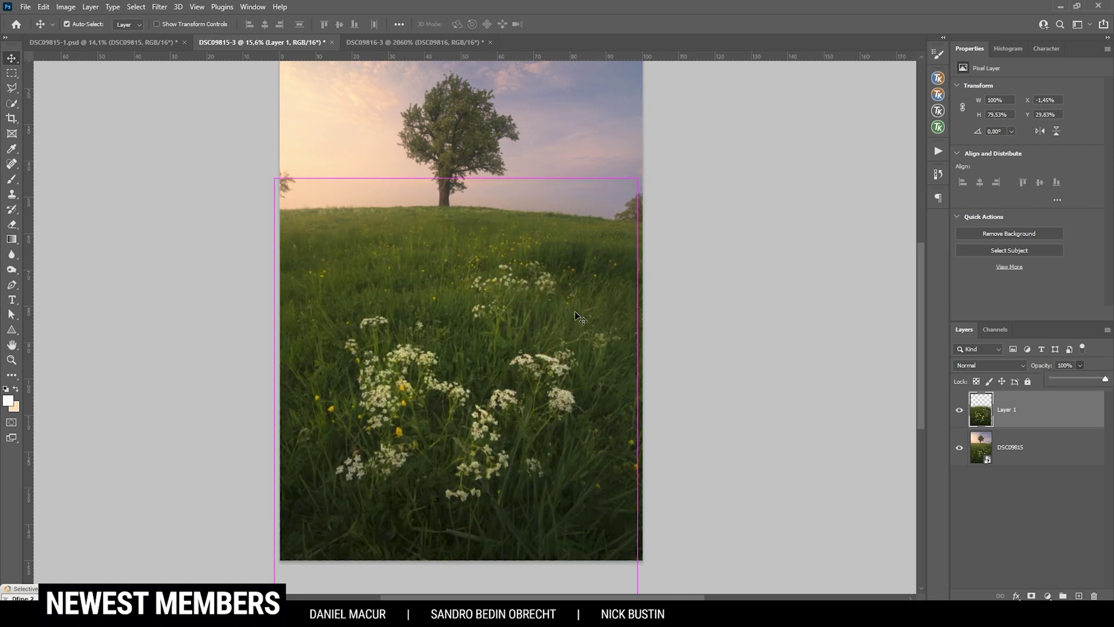
Align the cloned meadow layer with the photo's side edges and compress it from its upper edge to about 73% of the canvas height.
drag(552, 318, 557, 319)
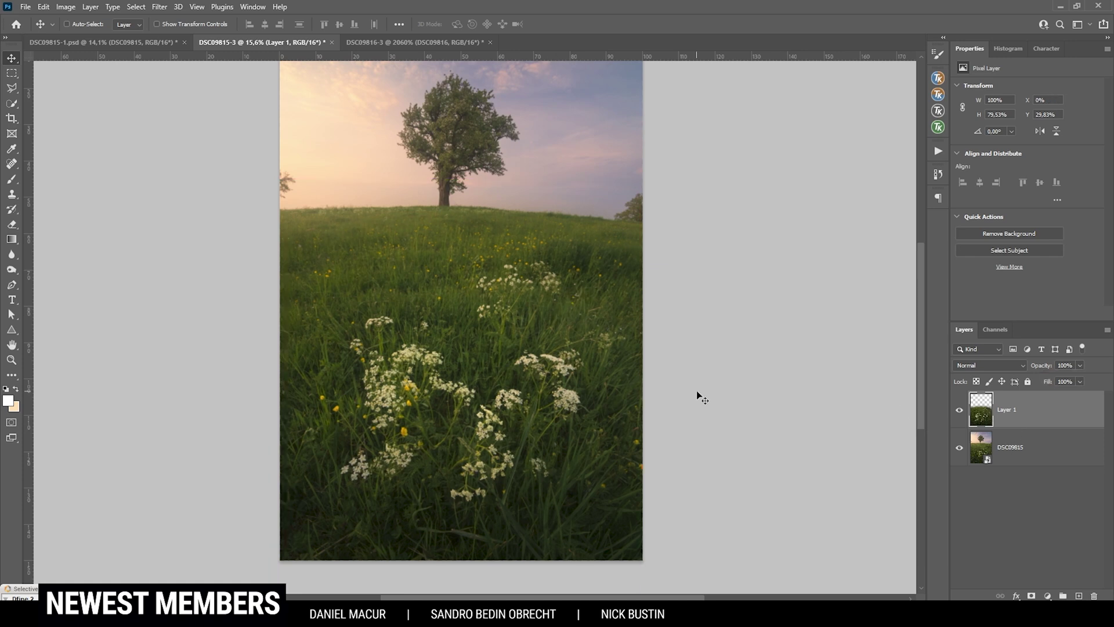
key(ctrl+t)
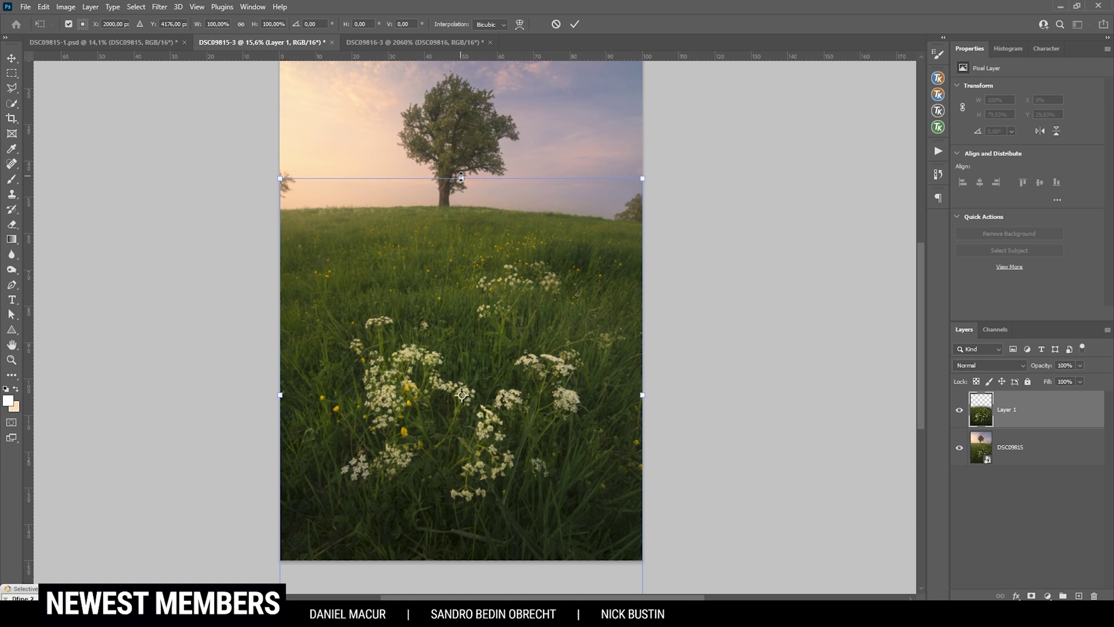
drag(462, 177, 469, 208)
mouse_move(441, 298)
mouse_down()
mouse_move(440, 286)
mouse_move(462, 294)
mouse_up()
click(574, 24)
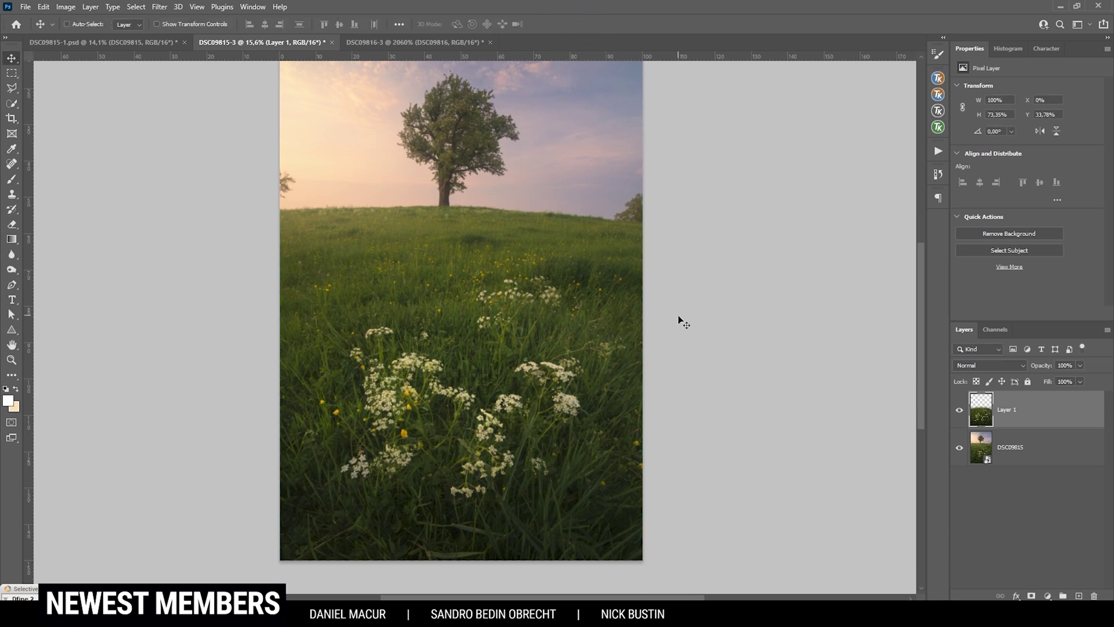
Add a layer mask to the meadow layer and paint black with a large soft brush across the band below the horizon.
click(959, 409)
scroll(435, 271, up, 3)
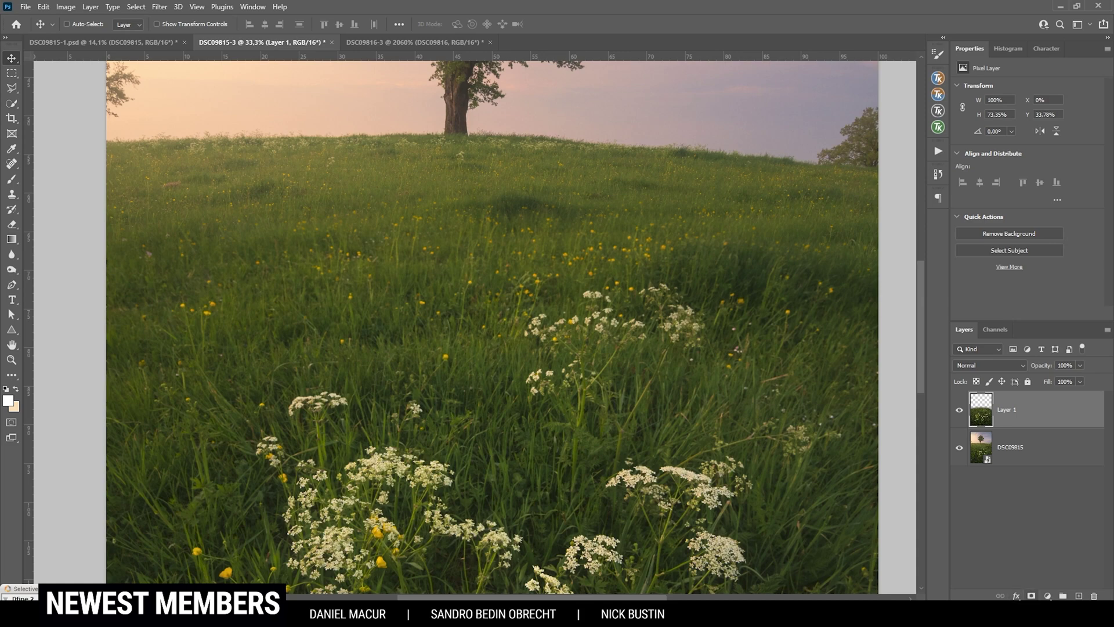
click(1031, 595)
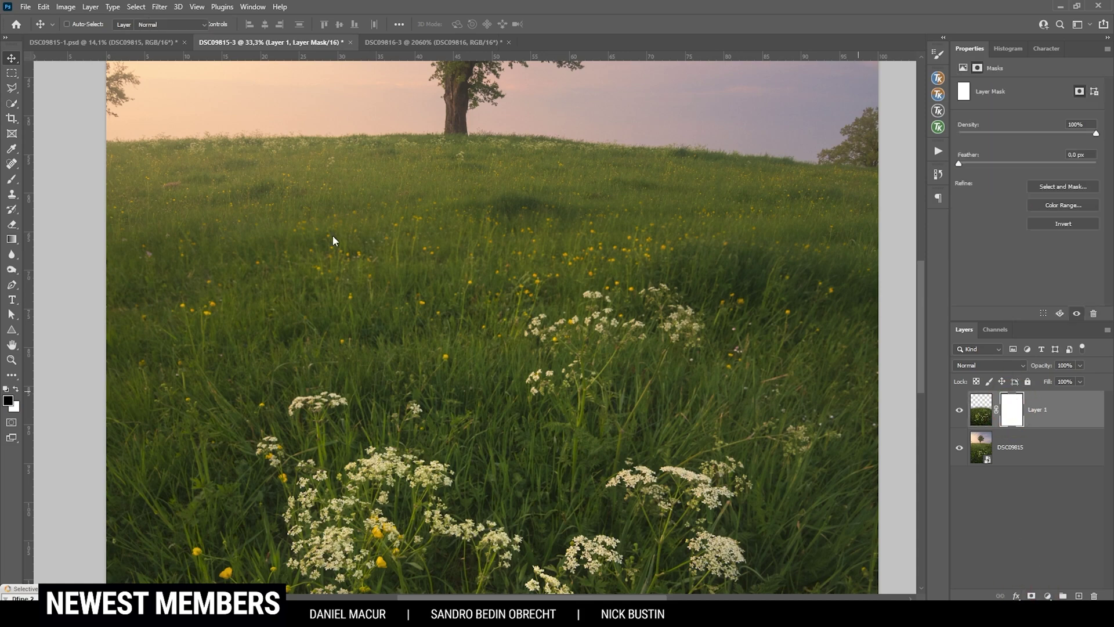
key(b)
drag(324, 179, 286, 166)
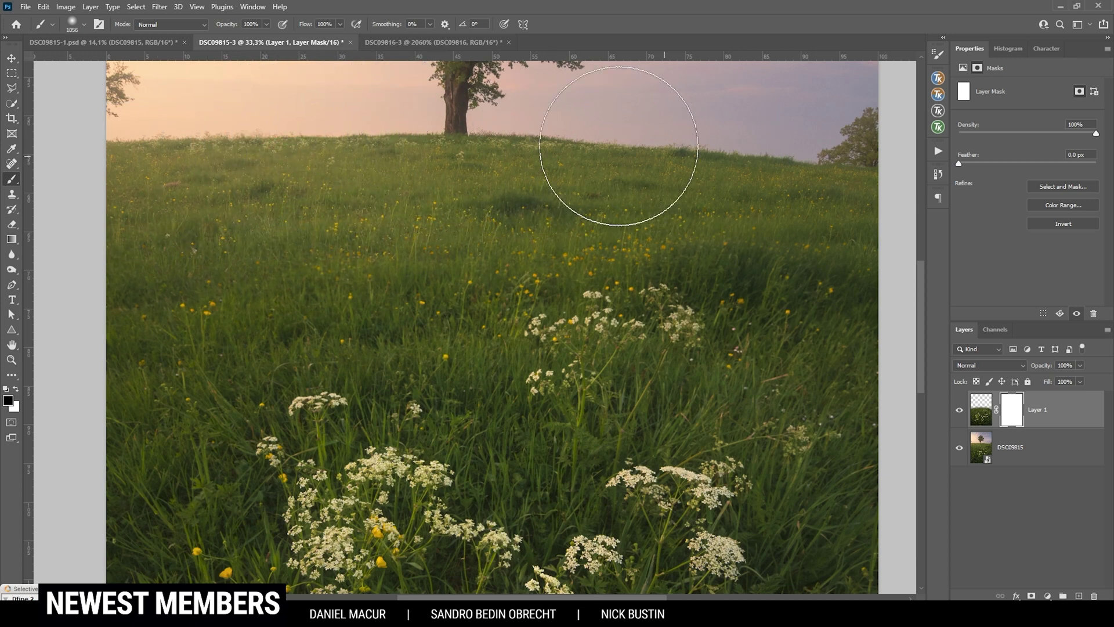
mouse_move(174, 186)
mouse_down()
mouse_move(472, 149)
mouse_move(882, 192)
mouse_move(820, 205)
mouse_up()
scroll(821, 205, right, 3)
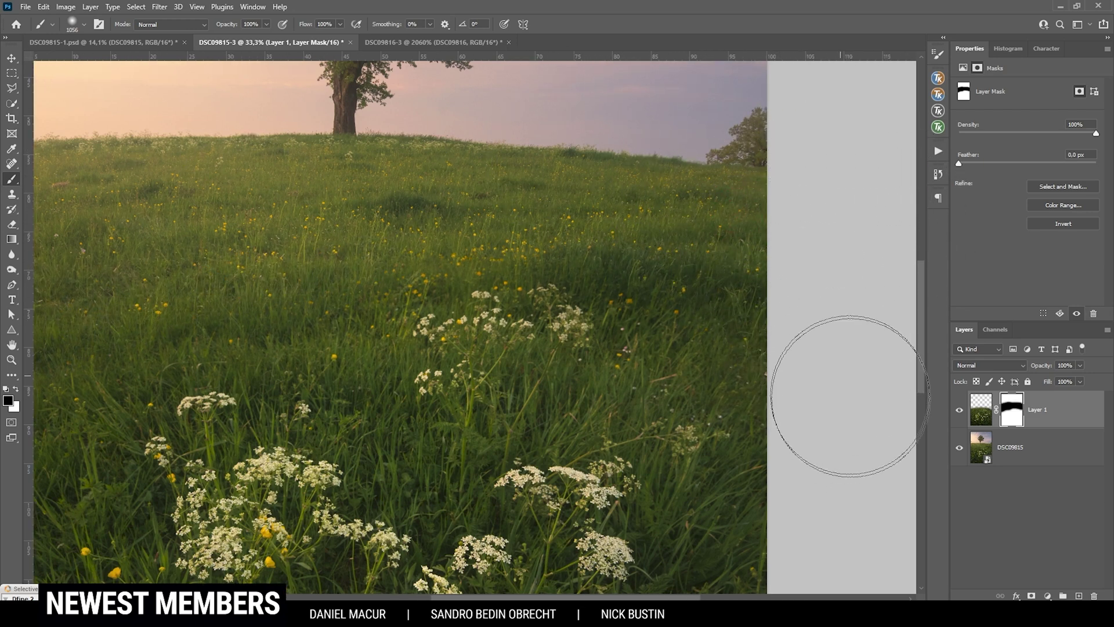
Compare the whole photo with and without the masked meadow layer to judge the blend.
key(ctrl+0)
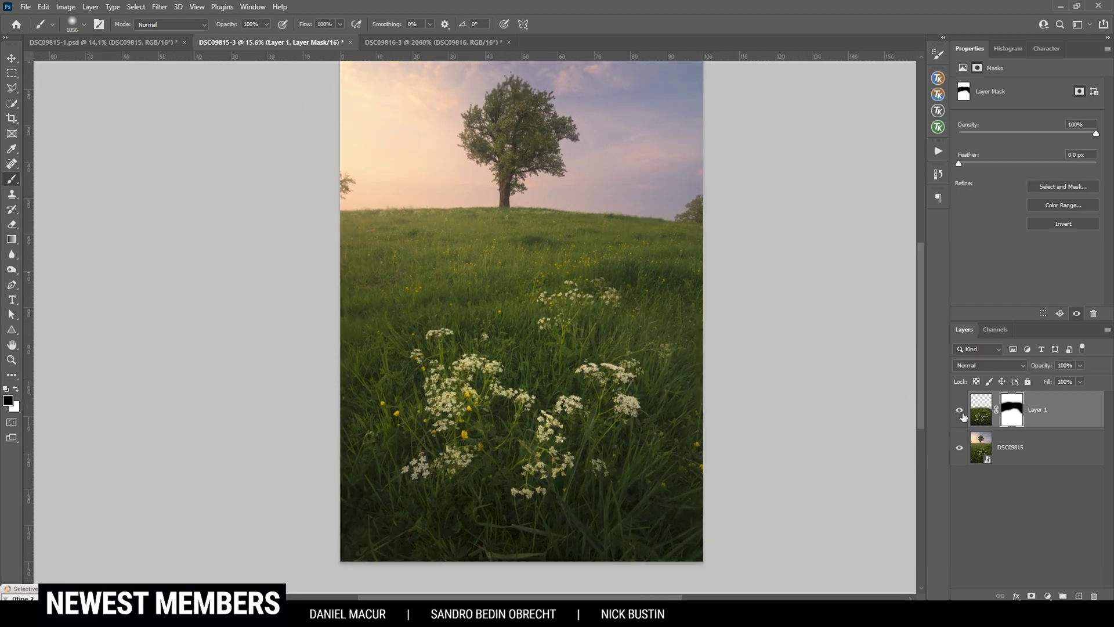
click(960, 412)
click(960, 412)
click(960, 412)
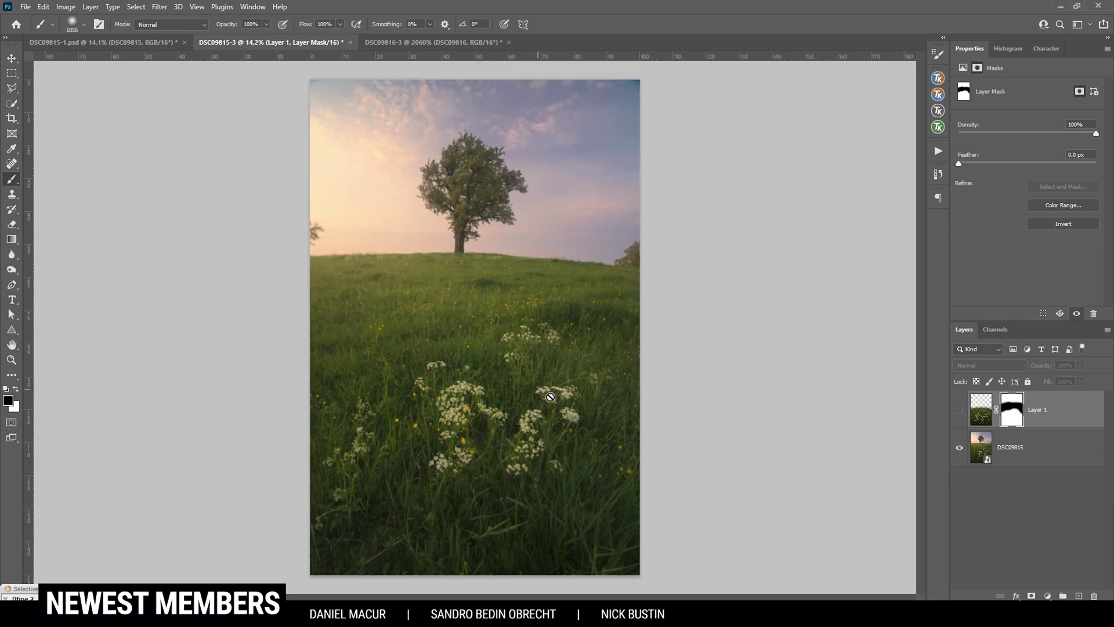
click(959, 410)
scroll(465, 481, up, 3)
scroll(482, 489, down, 1)
click(958, 409)
click(959, 410)
Refine the meadow layer's mask with a smaller black brush, revealing the base photo around the upper white flowers.
scroll(502, 228, up, 4)
alt+right_click(476, 284)
drag(462, 288, 443, 259)
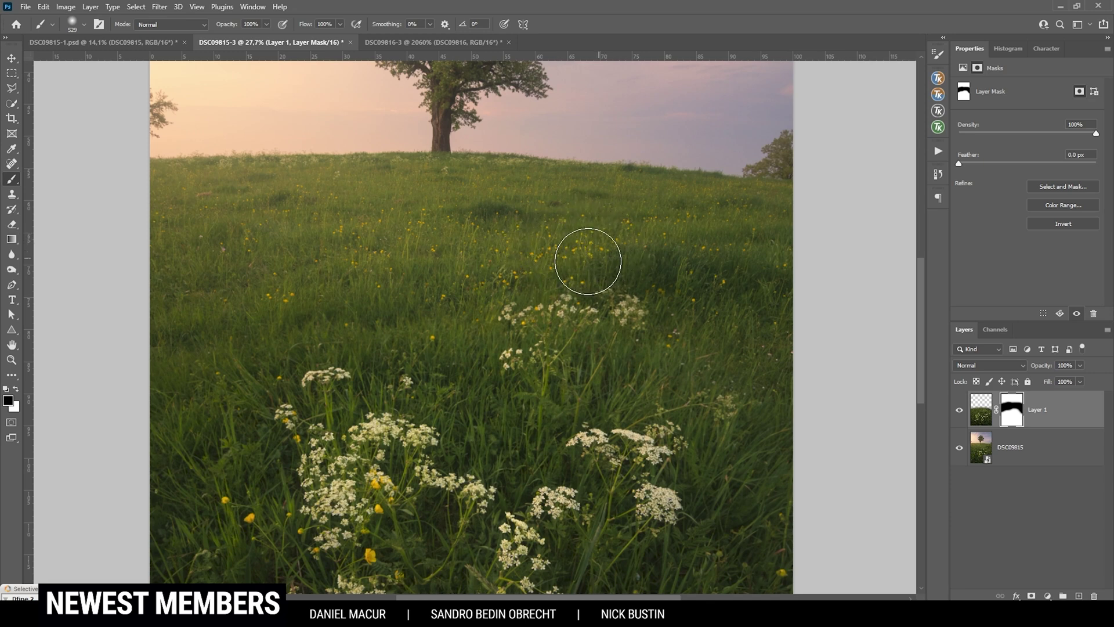
drag(588, 262, 753, 403)
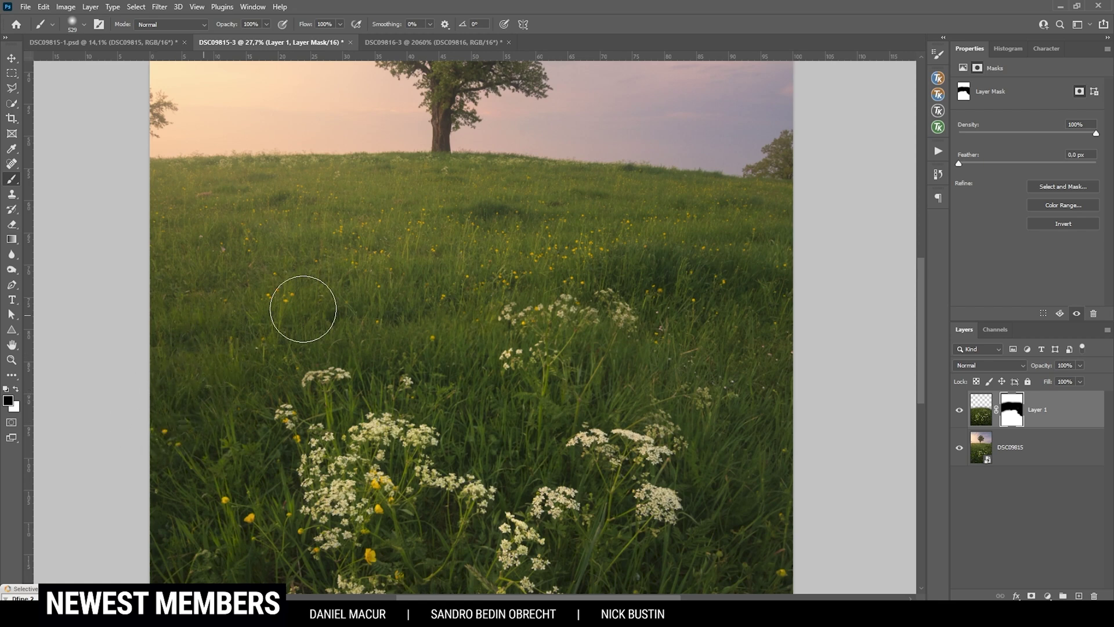
mouse_move(408, 313)
mouse_down()
mouse_move(393, 344)
mouse_move(398, 368)
mouse_up()
key(ctrl+0)
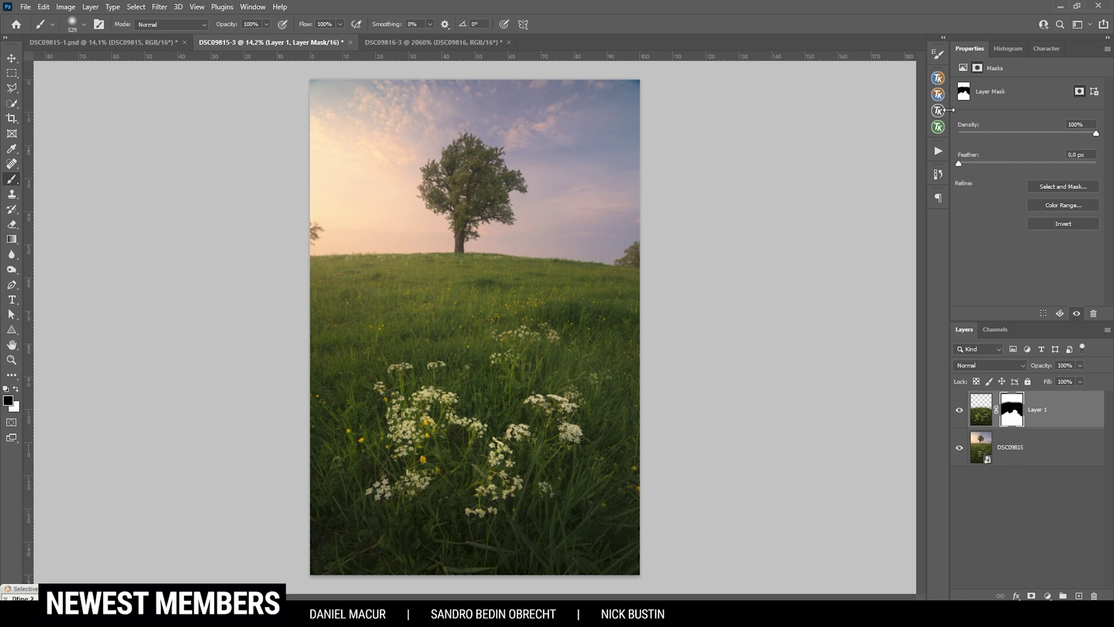
Stamp all visible layers into a new merged layer above the masked meadow layer.
click(938, 94)
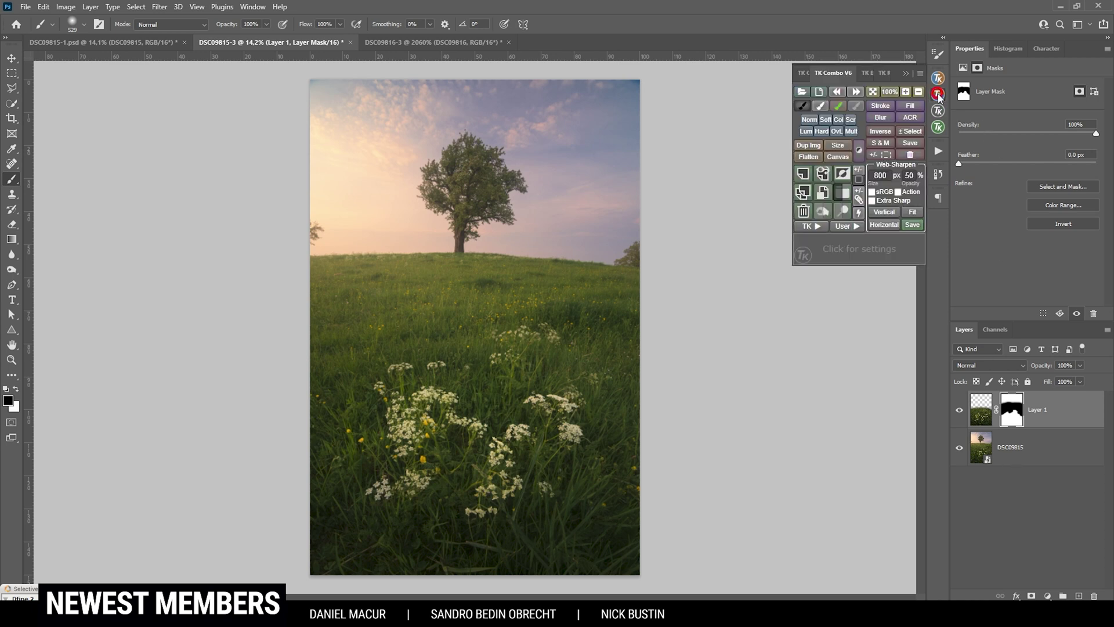
click(828, 176)
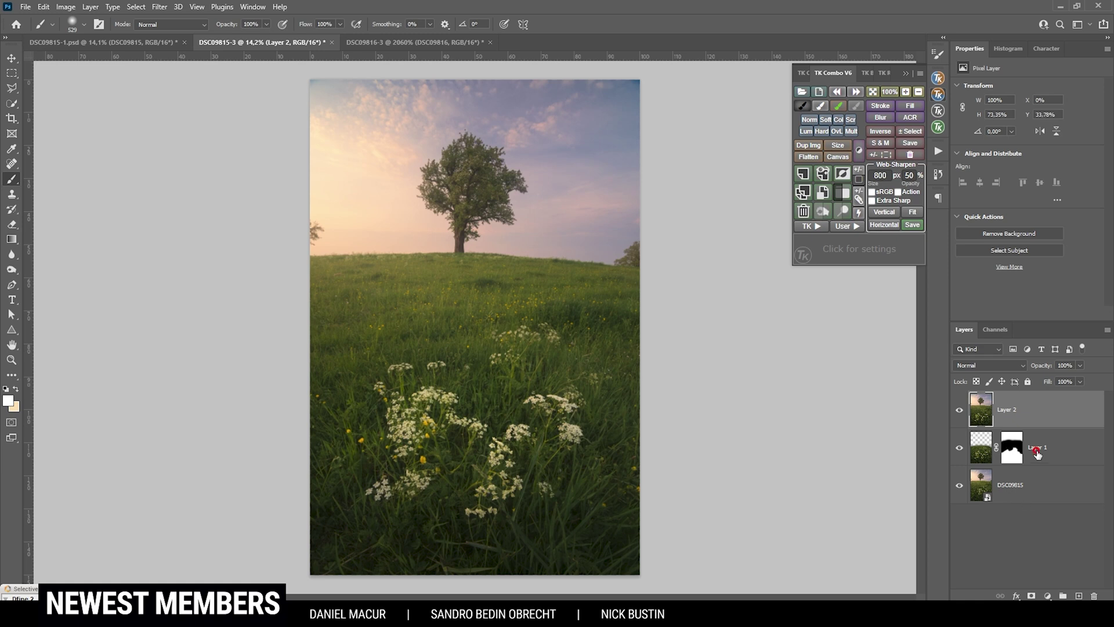
click(1027, 480)
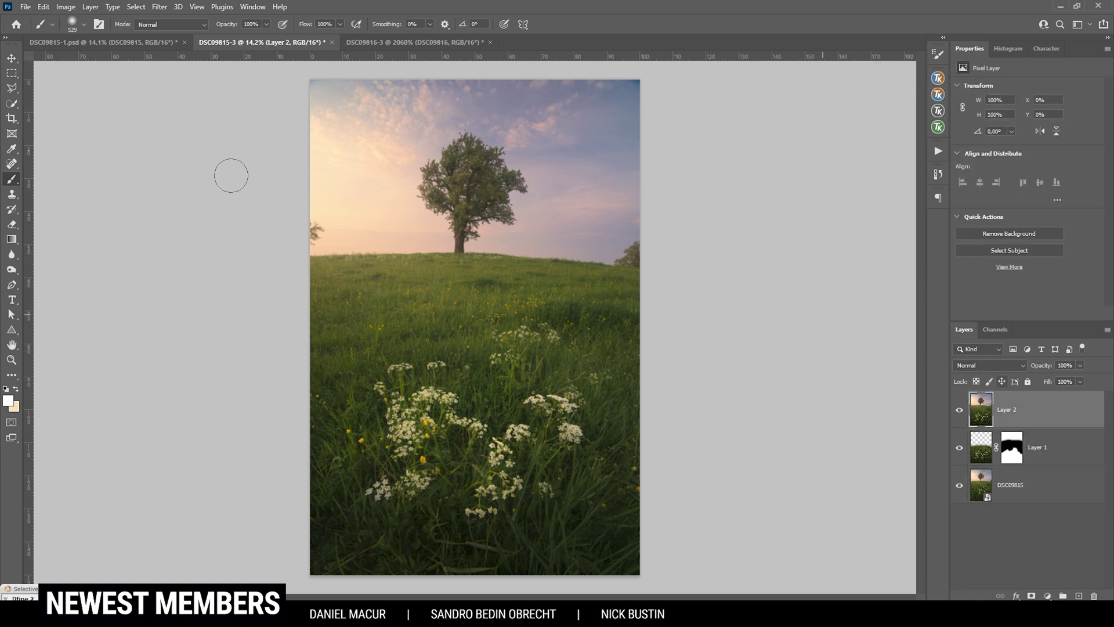
Remove the tree branch at the photo's left edge and clean up the sky's upper-left corner with the Spot Healing Brush.
click(8, 167)
scroll(287, 253, up, 6)
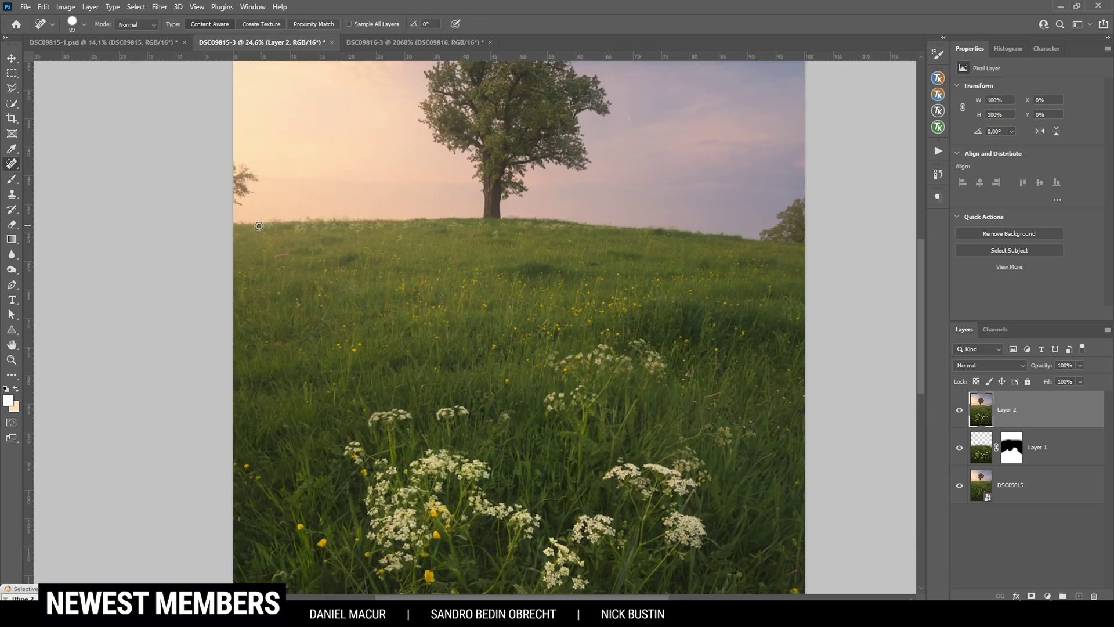
scroll(257, 289, up, 5)
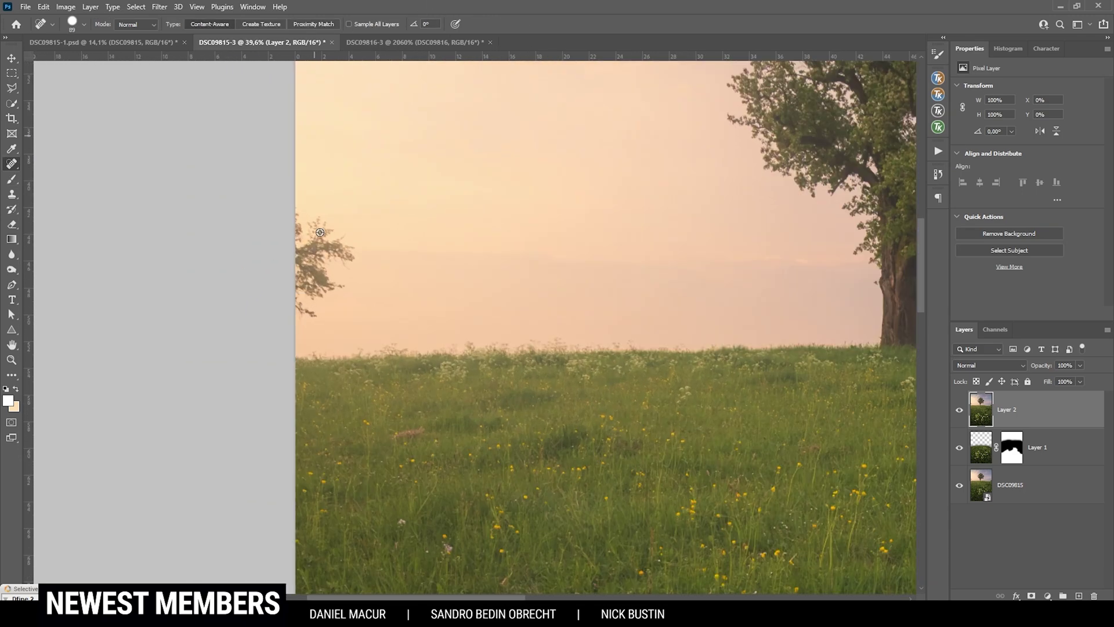
alt+right_click(304, 371)
mouse_move(304, 371)
mouse_down()
mouse_move(329, 328)
mouse_move(296, 312)
mouse_move(333, 316)
mouse_move(357, 263)
mouse_move(380, 282)
mouse_move(376, 260)
mouse_move(322, 205)
mouse_move(321, 249)
mouse_move(305, 245)
mouse_move(277, 191)
mouse_move(296, 291)
mouse_up()
scroll(415, 338, down, 5)
scroll(413, 95, up, 5)
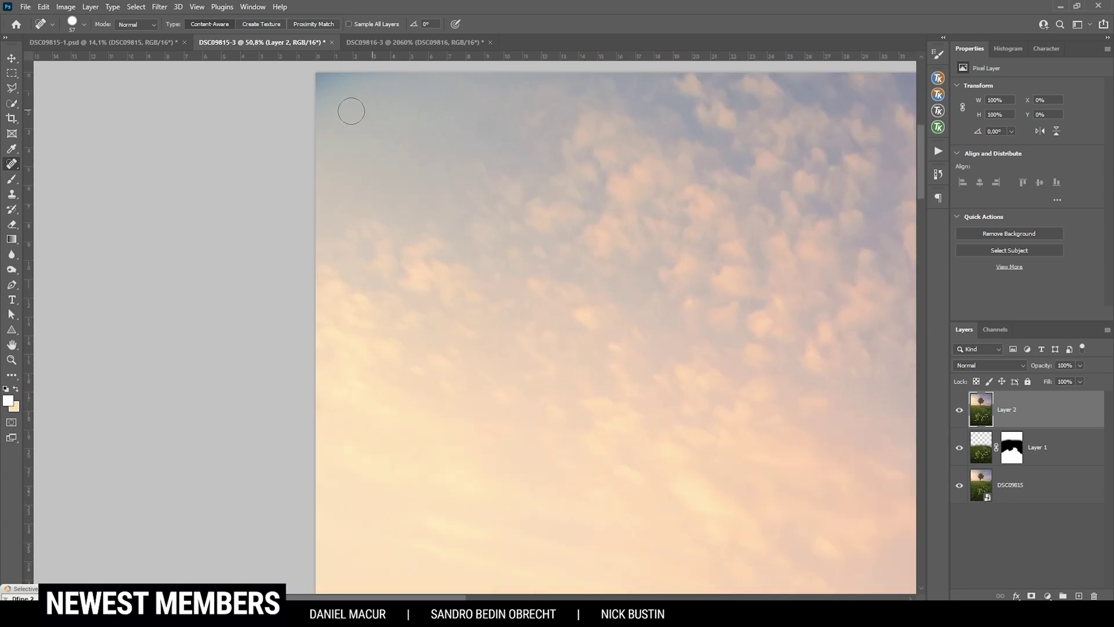
scroll(350, 110, up, 1)
drag(335, 145, 348, 80)
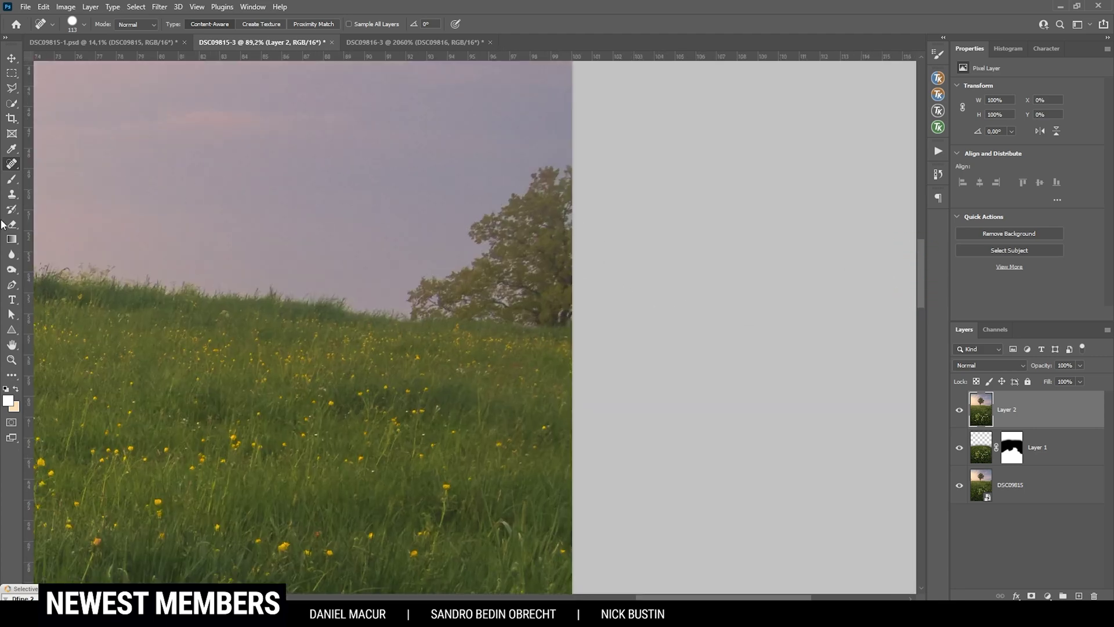
Clone sky over the small tree at the photo's right edge with the Clone Stamp.
click(12, 195)
mouse_move(410, 217)
mouse_down()
mouse_move(373, 236)
mouse_move(91, 202)
mouse_up()
mouse_move(524, 169)
mouse_down()
mouse_move(542, 174)
mouse_move(481, 175)
mouse_move(411, 216)
mouse_move(440, 209)
mouse_move(435, 227)
mouse_move(435, 216)
mouse_move(455, 234)
mouse_move(571, 252)
mouse_move(512, 269)
mouse_up()
scroll(511, 269, down, 10)
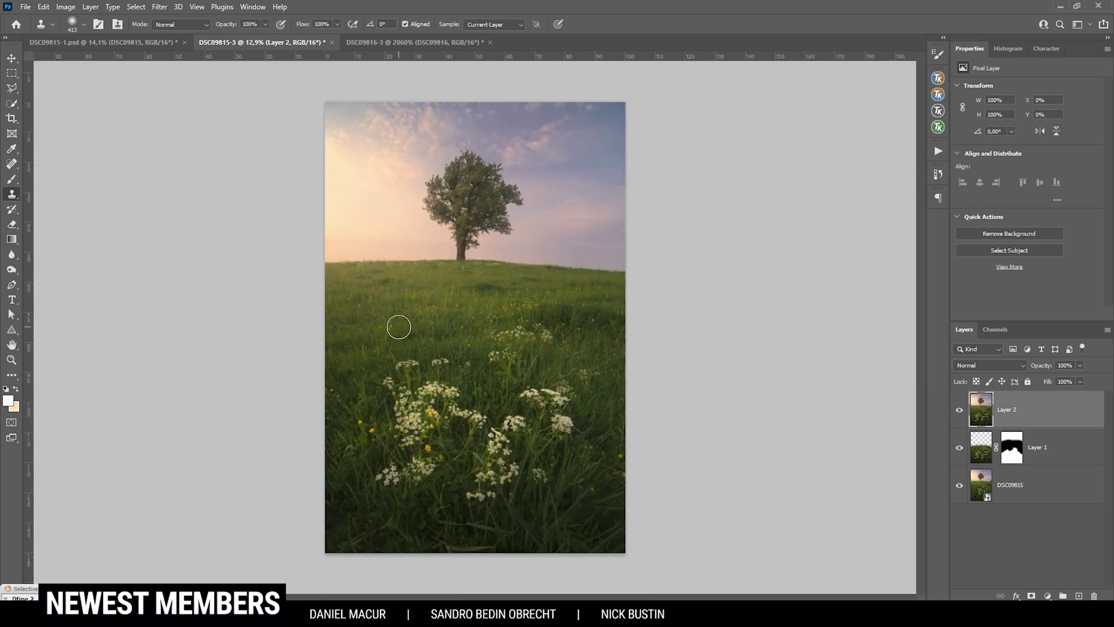
Remove the distracting yellow flowers around the foreground white blossoms with the Spot Healing Brush in Content-Aware mode.
scroll(504, 348, up, 1)
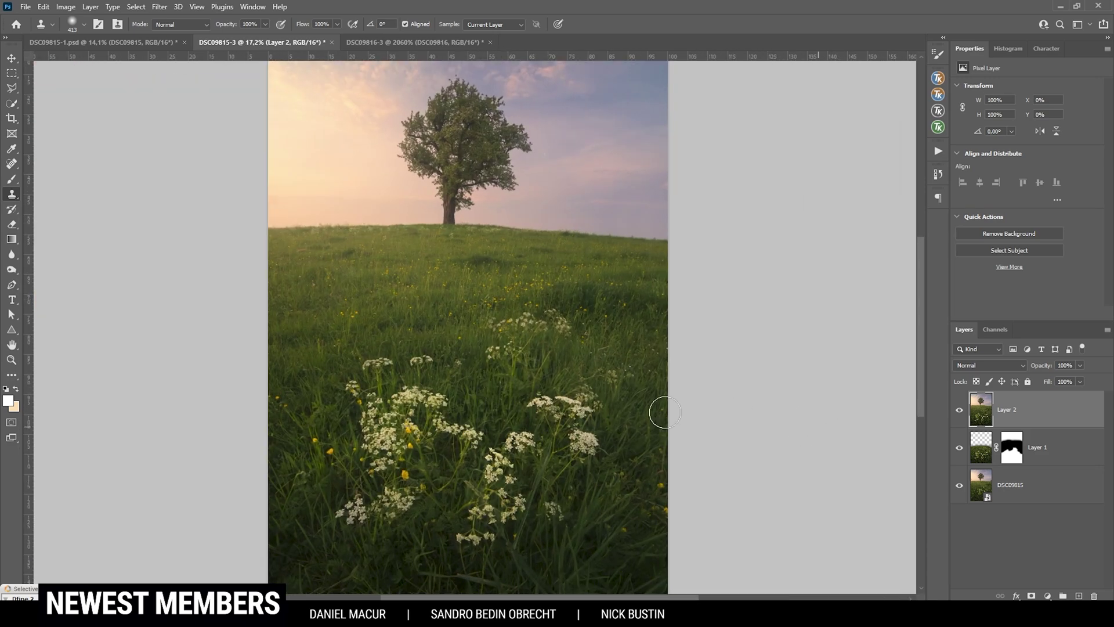
scroll(742, 422, down, 2)
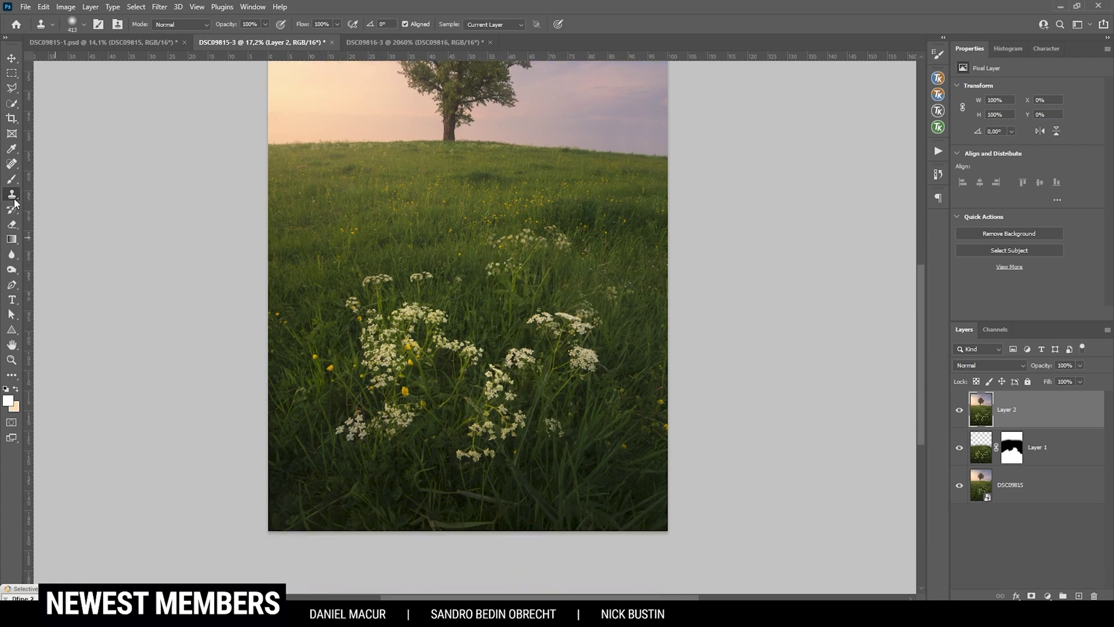
scroll(450, 348, up, 4)
key(j)
scroll(203, 339, left, 3)
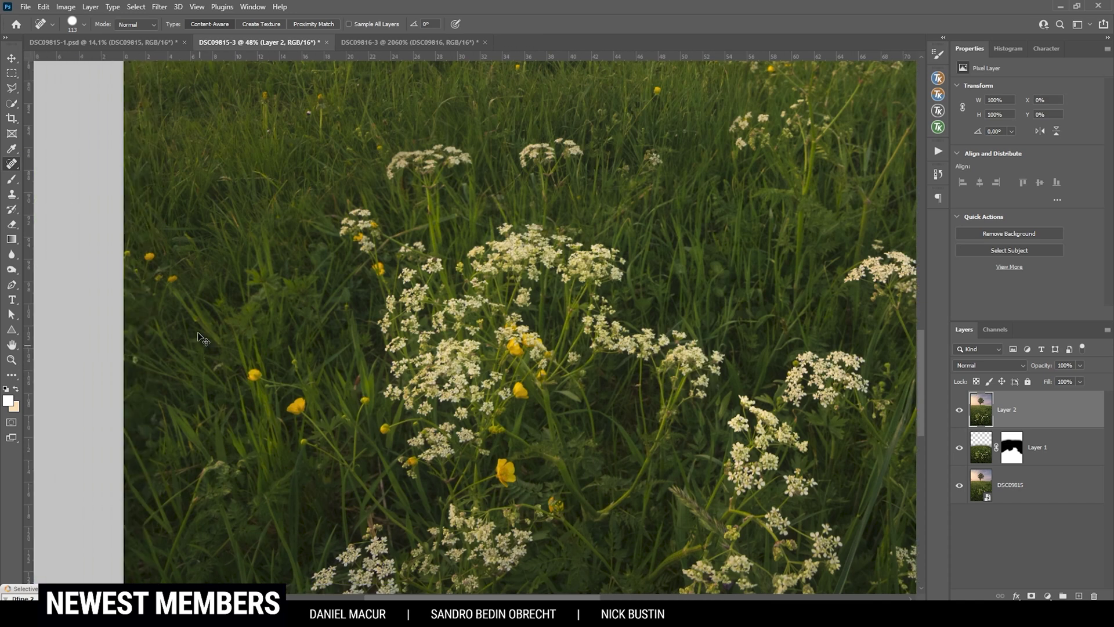
scroll(174, 279, up, 2)
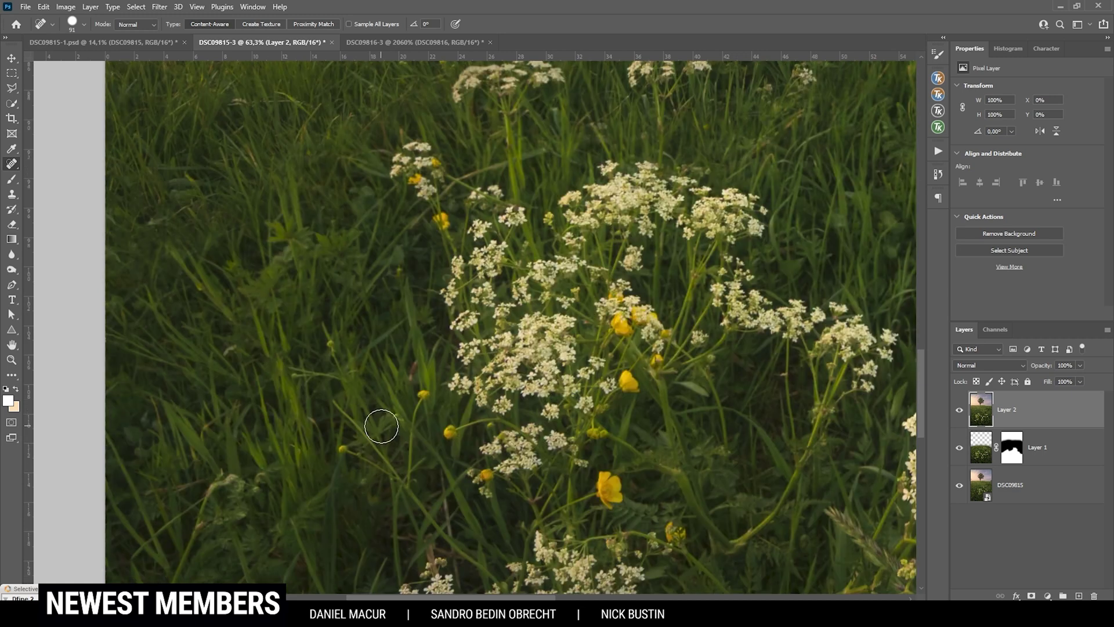
scroll(378, 423, down, 3)
key(bracketright)
click(348, 425)
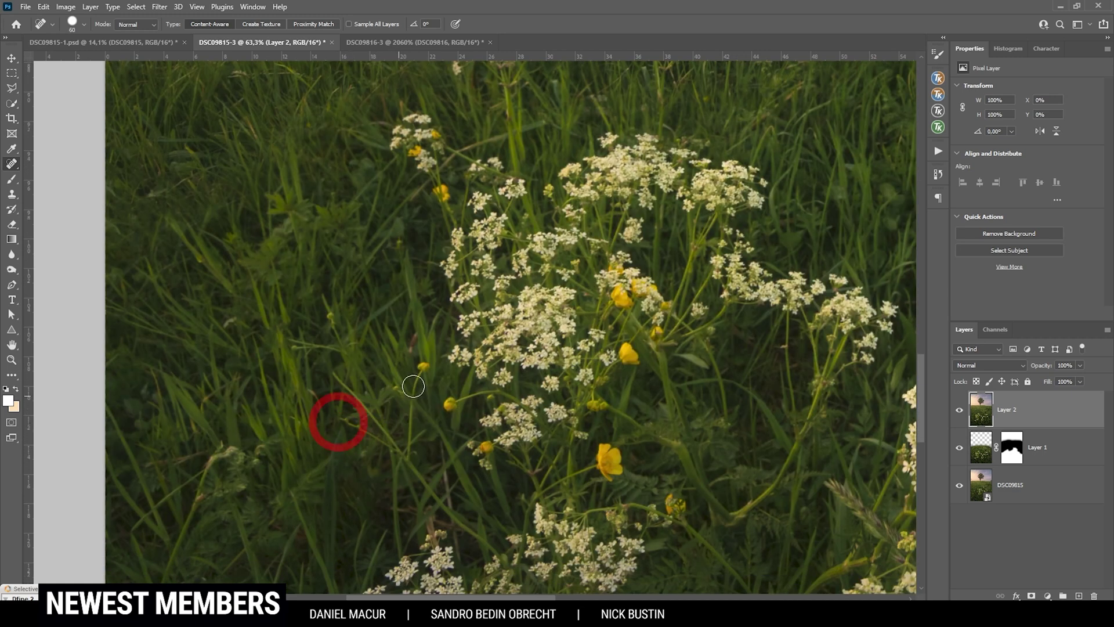
click(405, 340)
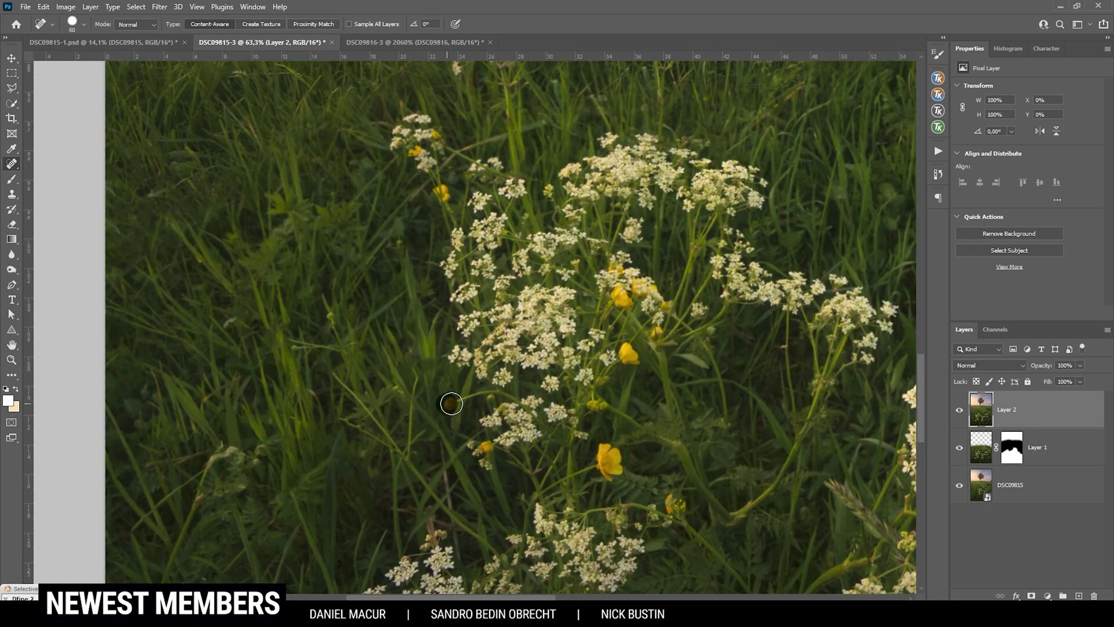
scroll(636, 326, down, 8)
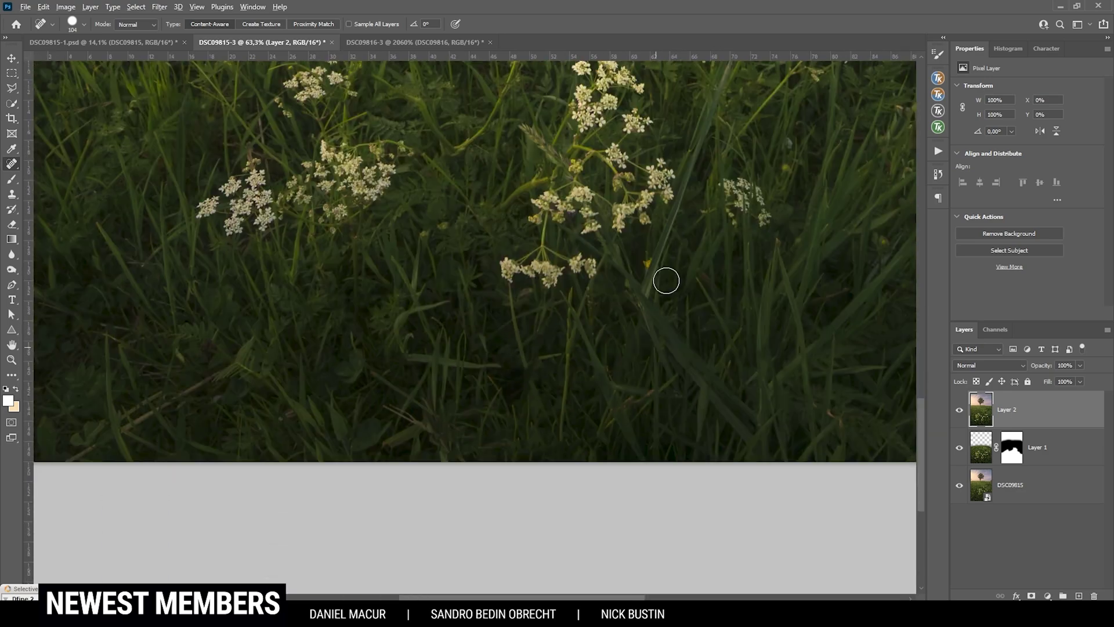
scroll(666, 281, up, 10)
click(786, 189)
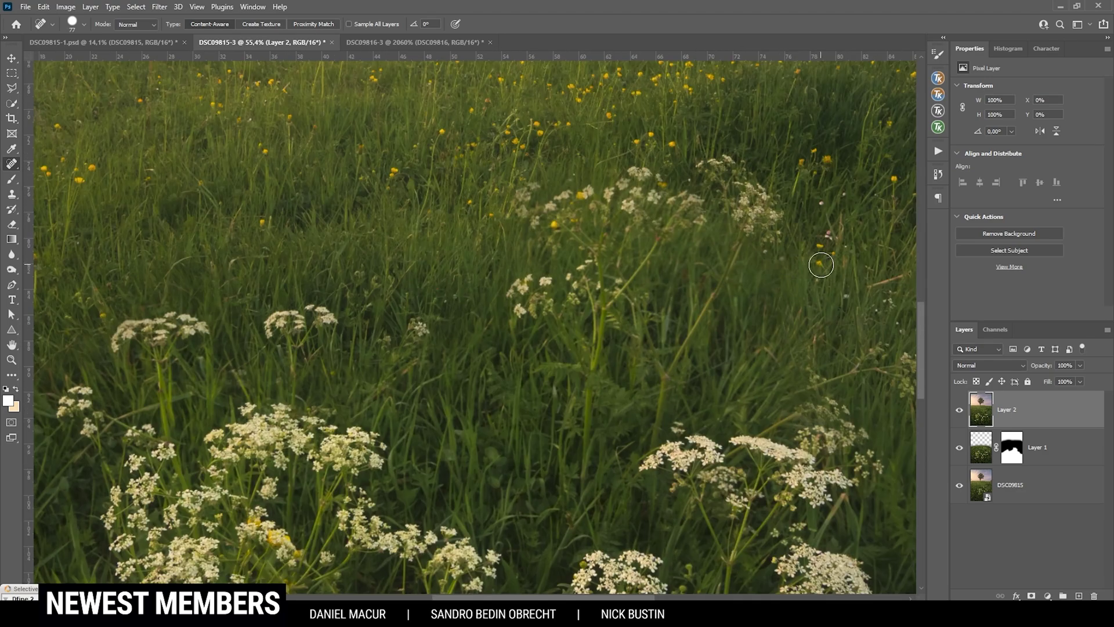
Clone plain grass over the faded group of white flowers in the middle of the meadow.
click(16, 197)
mouse_move(431, 249)
mouse_down()
mouse_move(419, 260)
mouse_move(515, 266)
mouse_move(530, 294)
mouse_move(532, 236)
mouse_up()
scroll(712, 220, right, 2)
click(782, 230)
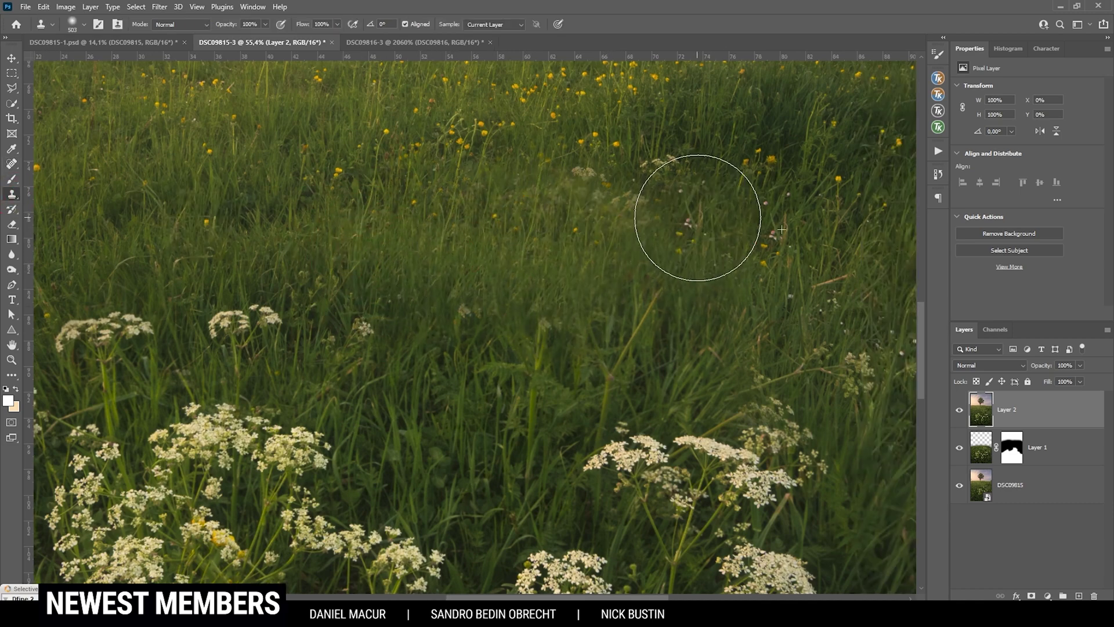
key(ctrl+0)
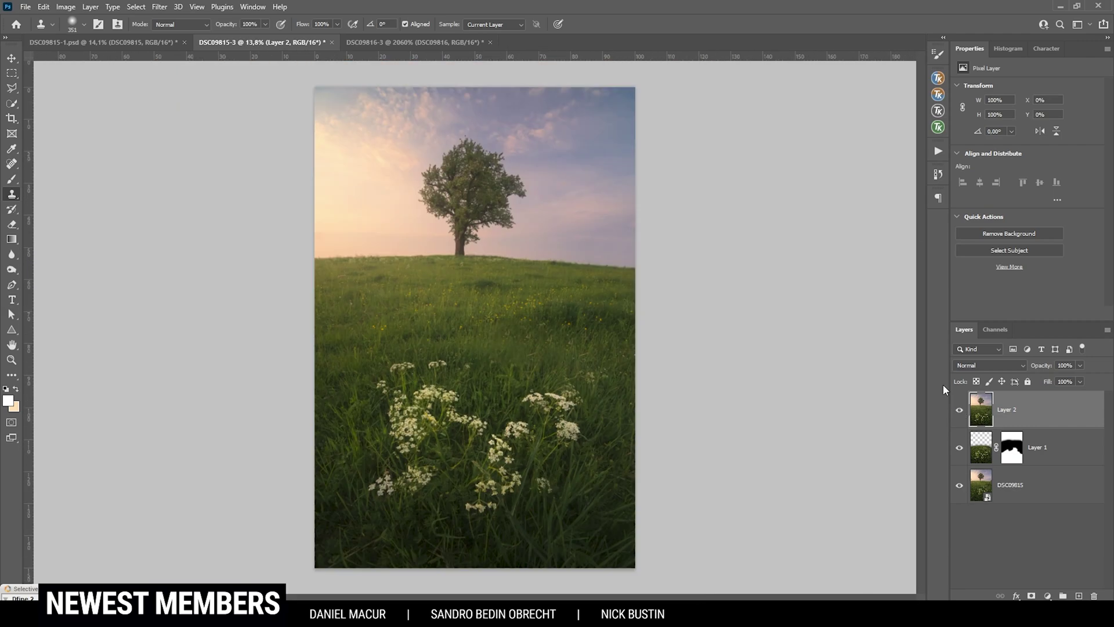
Compare the retouched merged layer with the layers beneath it by toggling its visibility.
click(960, 411)
click(960, 412)
click(959, 411)
click(960, 412)
click(960, 412)
click(959, 412)
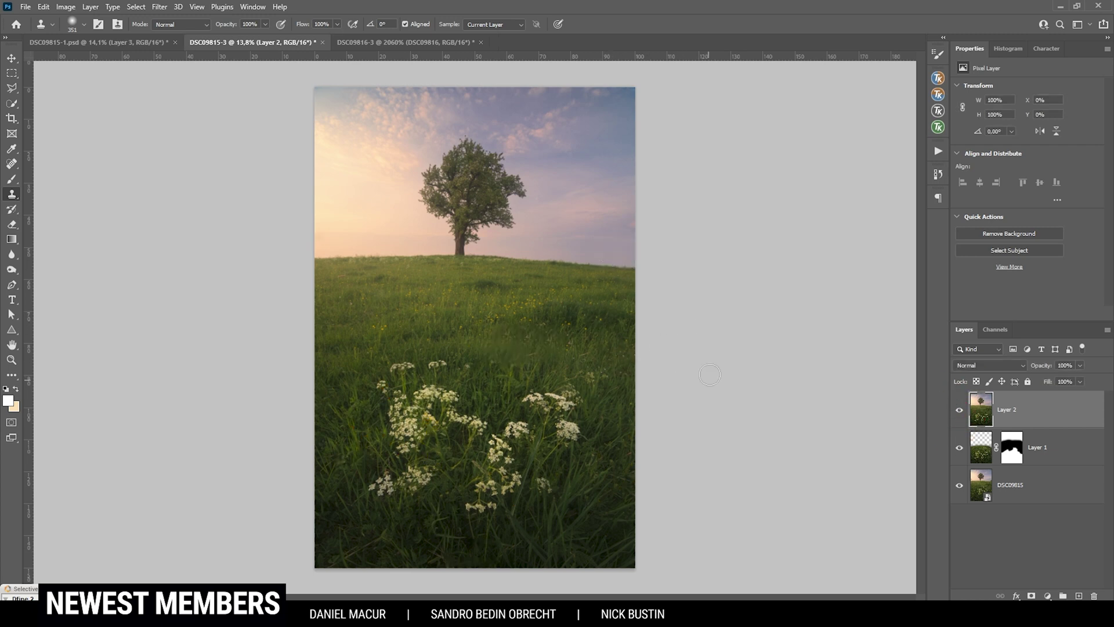
Add an empty layer on top, set its blend mode to Soft Light, and switch to the Brush tool.
key(ctrl+shift+alt+n)
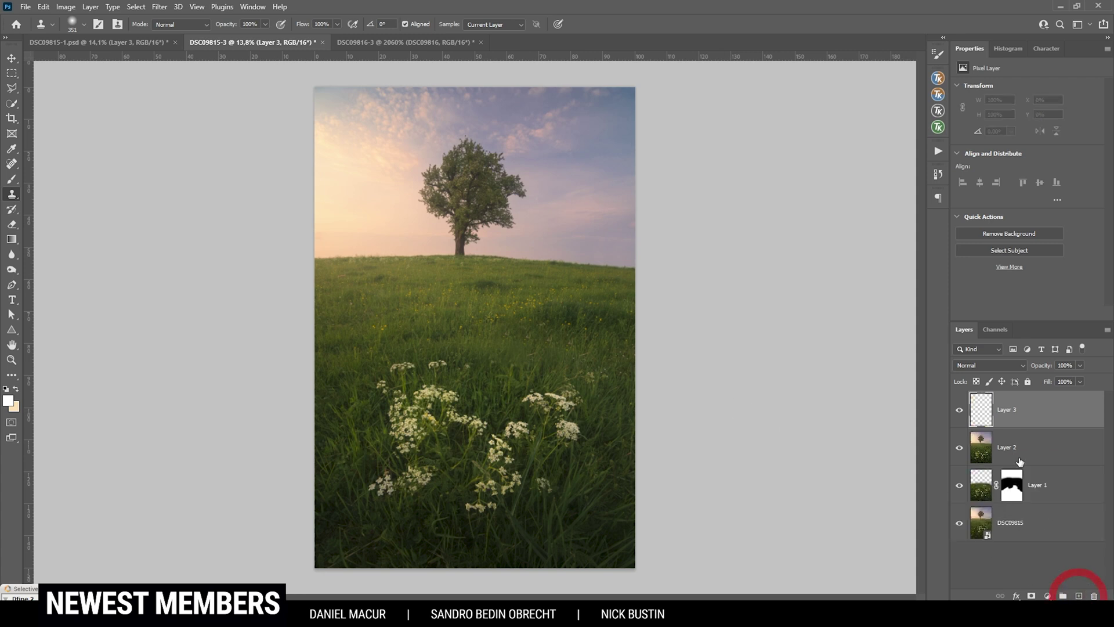
click(990, 365)
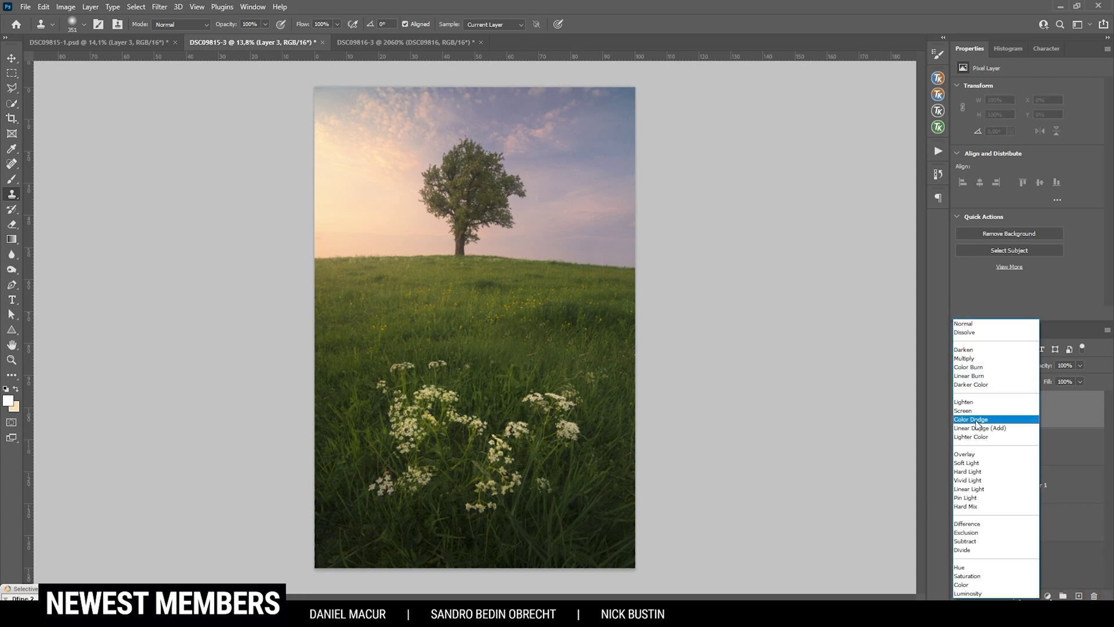
click(986, 455)
click(997, 410)
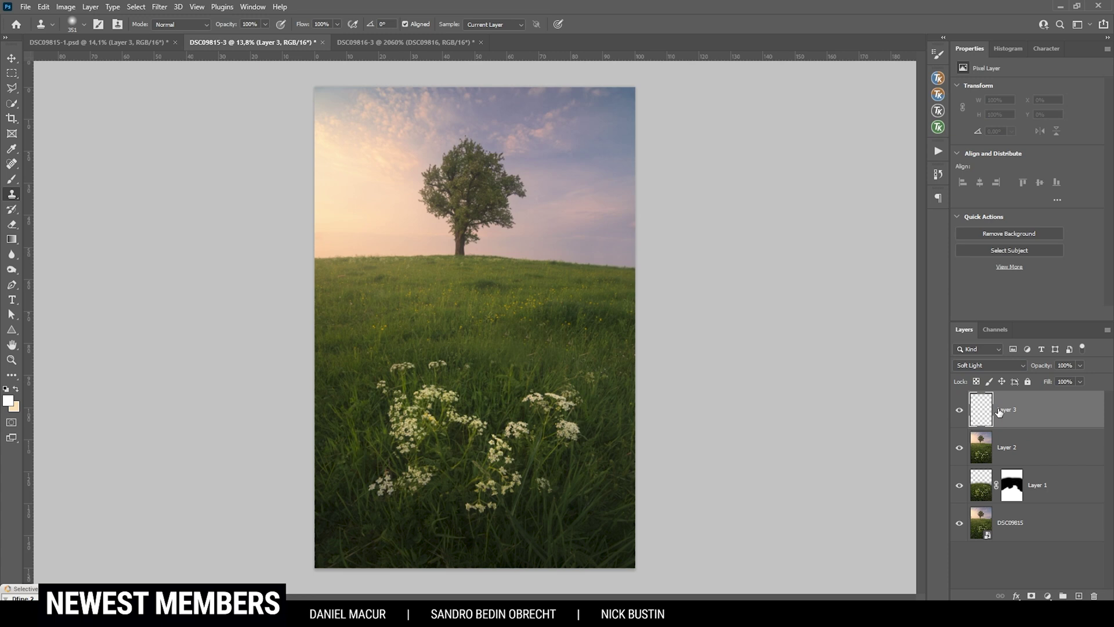
key(b)
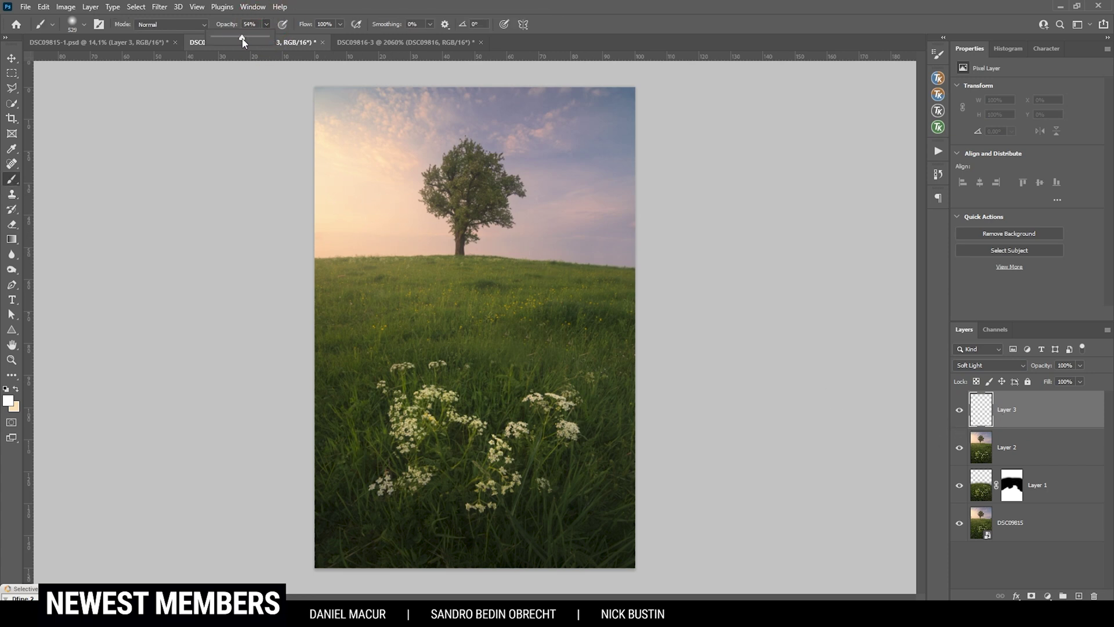
Paint a pale orange glow at 13% brush opacity over the sky and horizon left of the tree on the Soft Light layer.
click(17, 388)
click(8, 399)
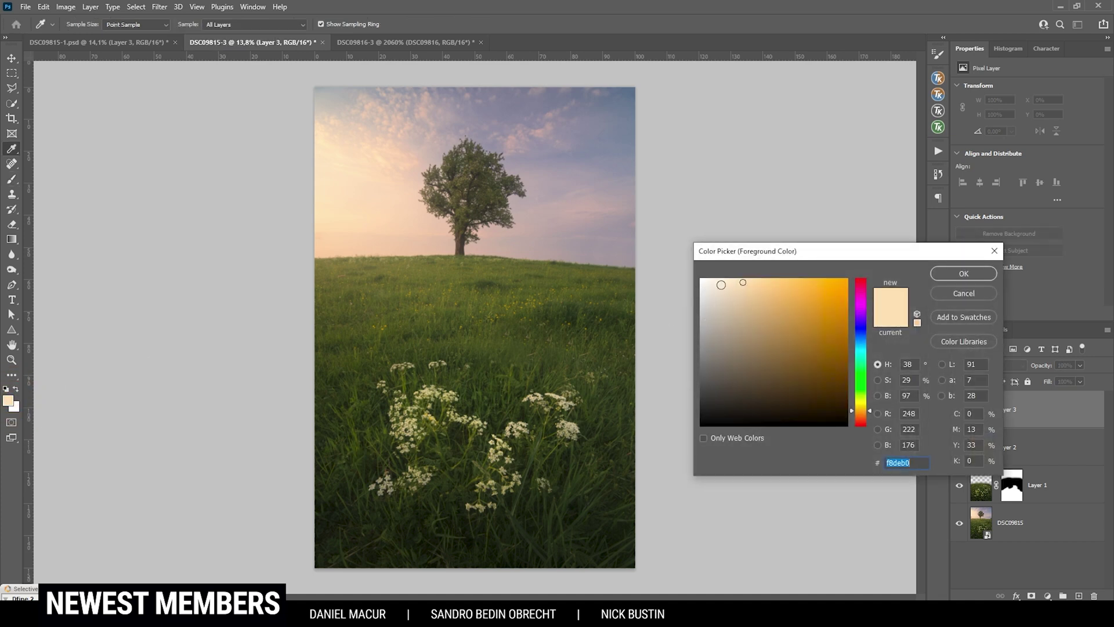
click(964, 273)
key(b)
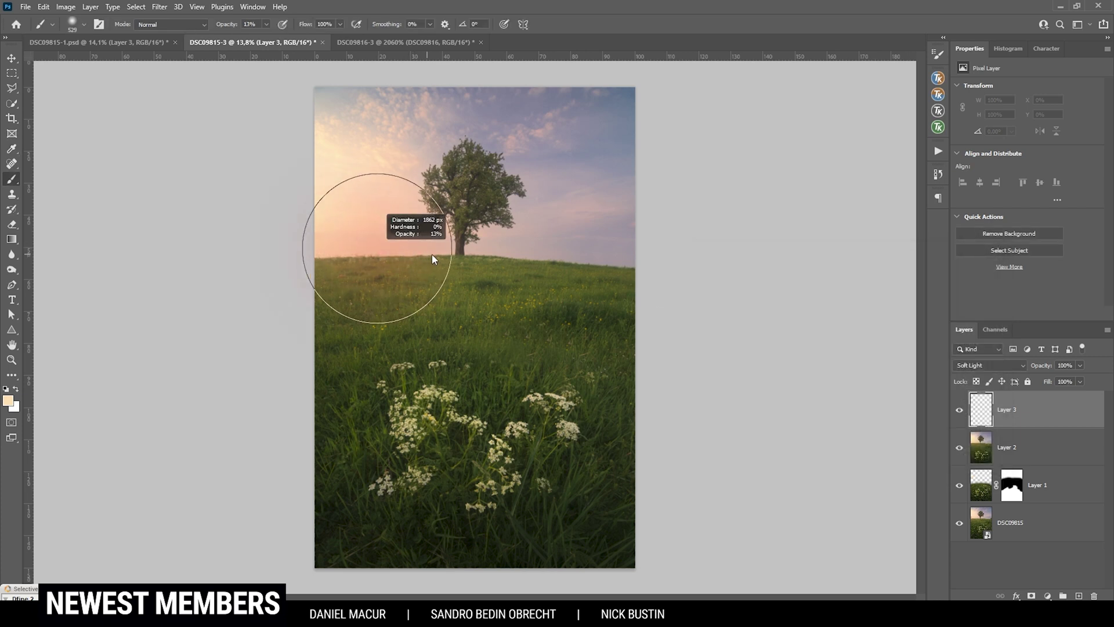
mouse_move(451, 251)
mouse_down()
mouse_move(336, 241)
mouse_move(398, 219)
mouse_move(430, 237)
mouse_up()
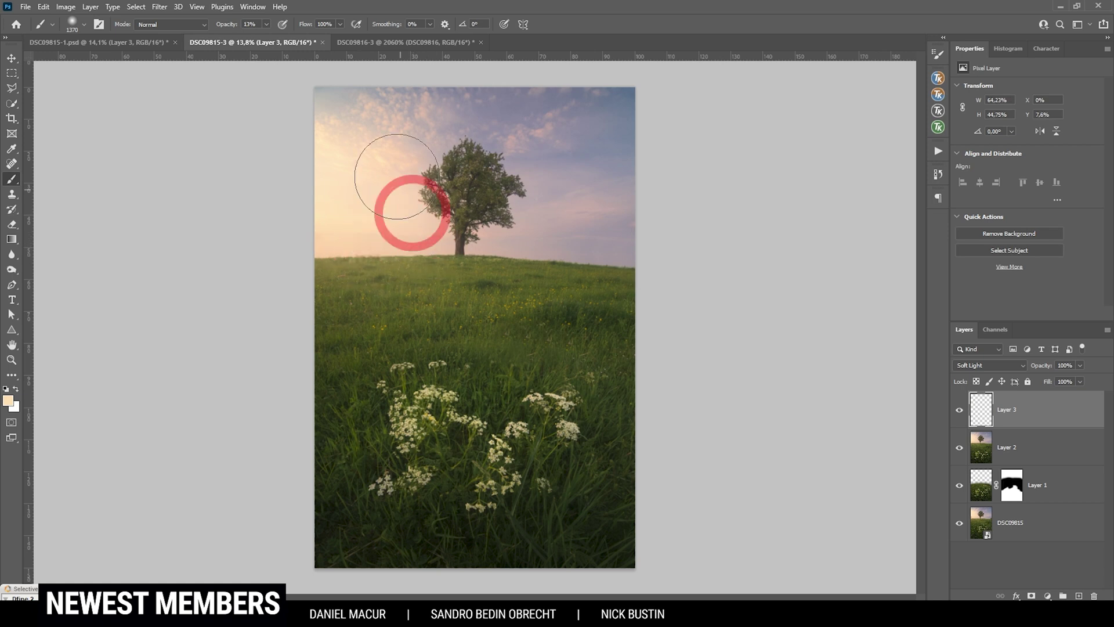
mouse_move(311, 114)
mouse_down()
mouse_move(337, 207)
mouse_move(319, 248)
mouse_move(386, 199)
mouse_move(286, 259)
mouse_move(301, 234)
mouse_move(440, 211)
mouse_up()
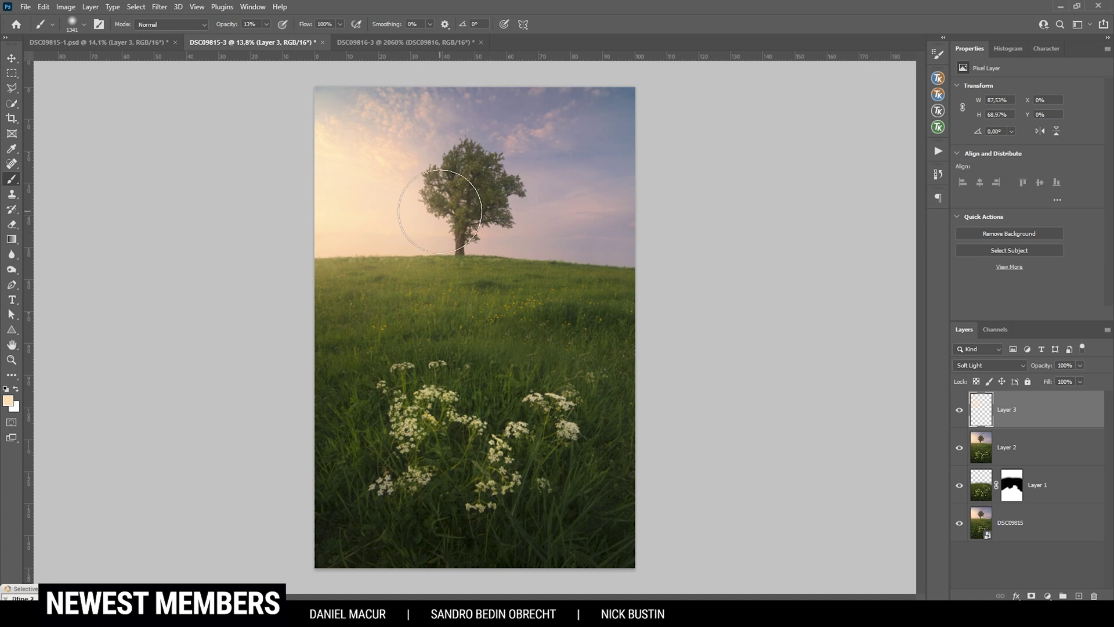
mouse_move(325, 223)
mouse_down()
mouse_move(314, 234)
mouse_move(418, 249)
mouse_up()
Crop the image tighter by trimming its top, bottom and right edge while keeping the tree and foreground flowers in frame.
key(c)
drag(637, 568, 625, 565)
click(316, 97)
drag(557, 268, 558, 261)
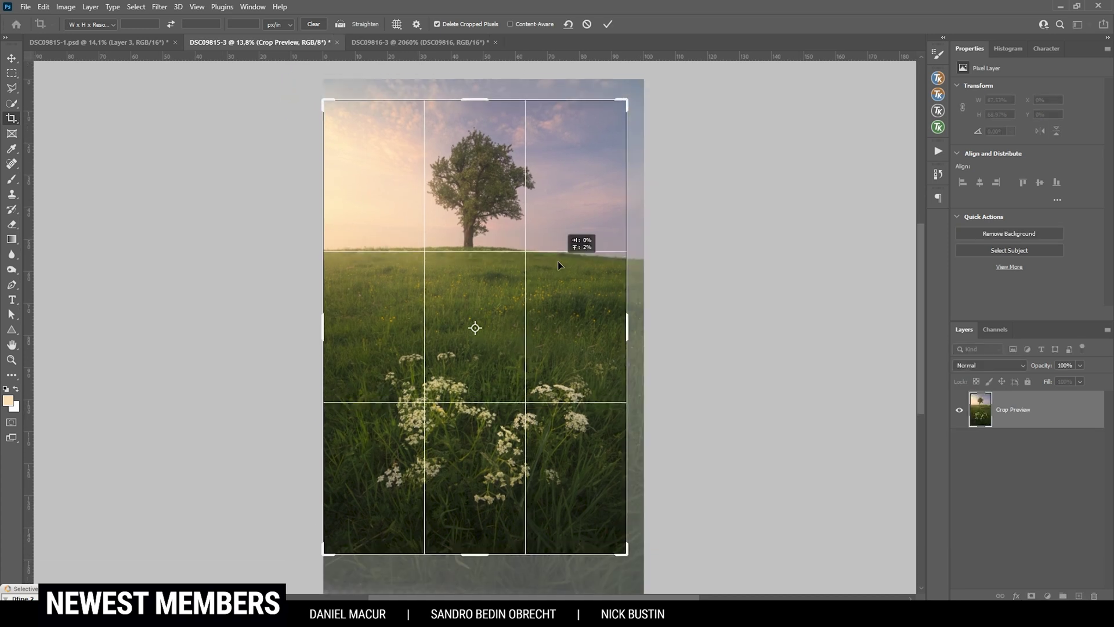
click(608, 24)
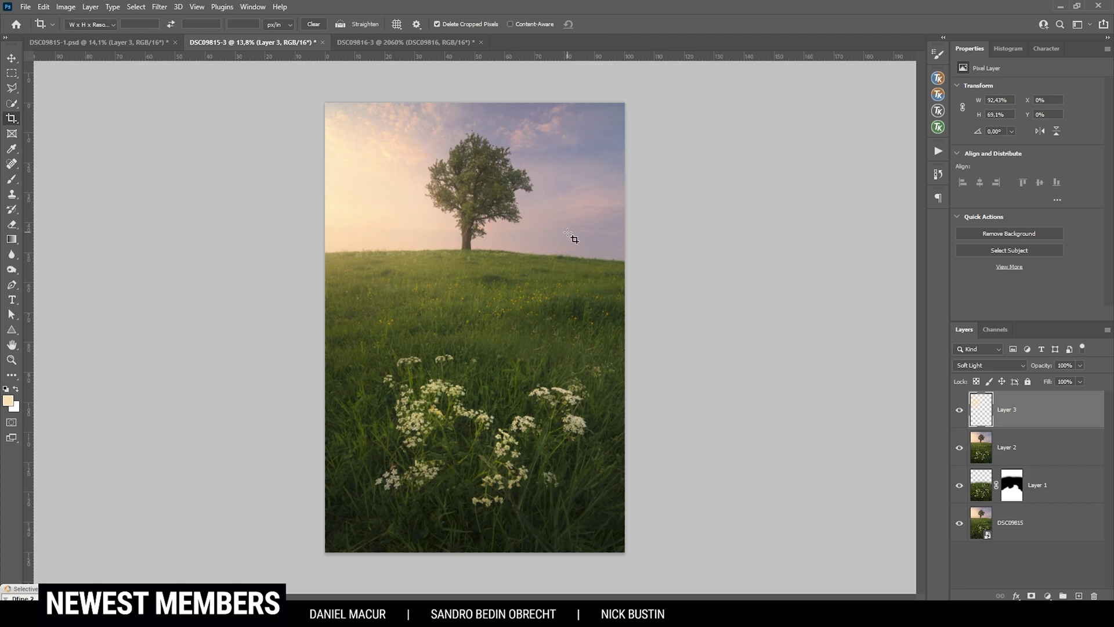
Add an empty layer above the Soft Light layer and set its blend mode to Overlay.
scroll(513, 441, up, 3)
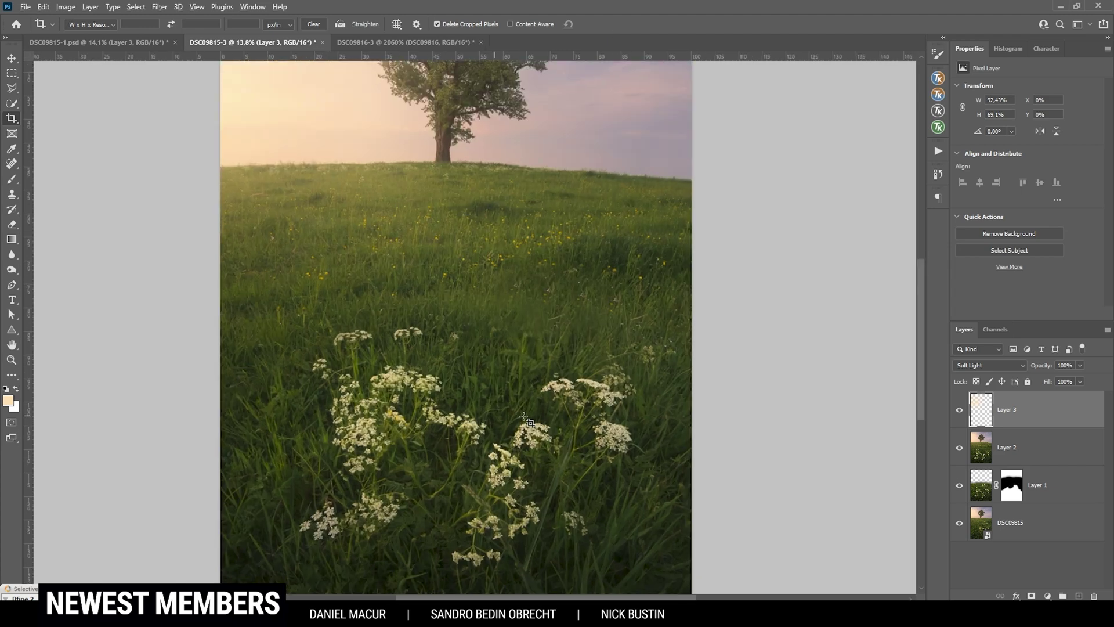
scroll(528, 419, down, 2)
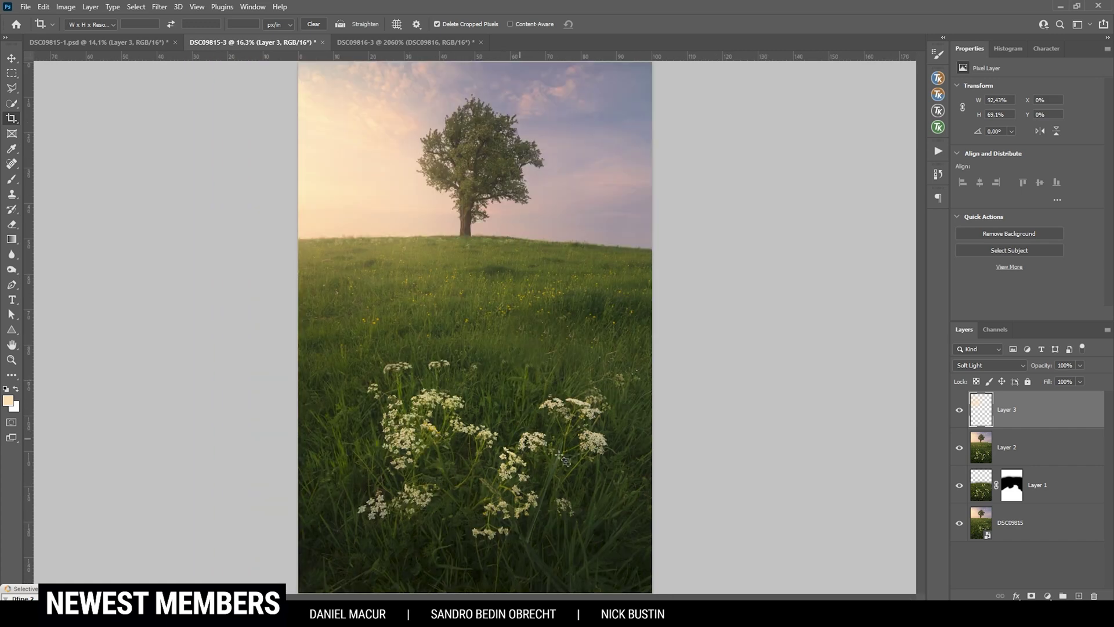
click(1079, 595)
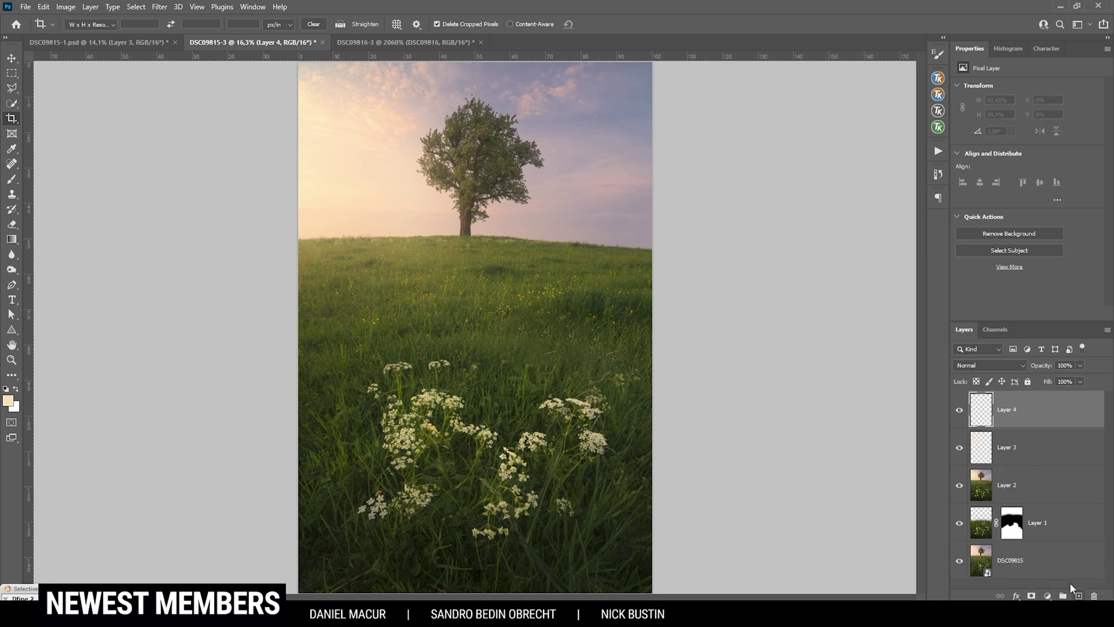
click(982, 369)
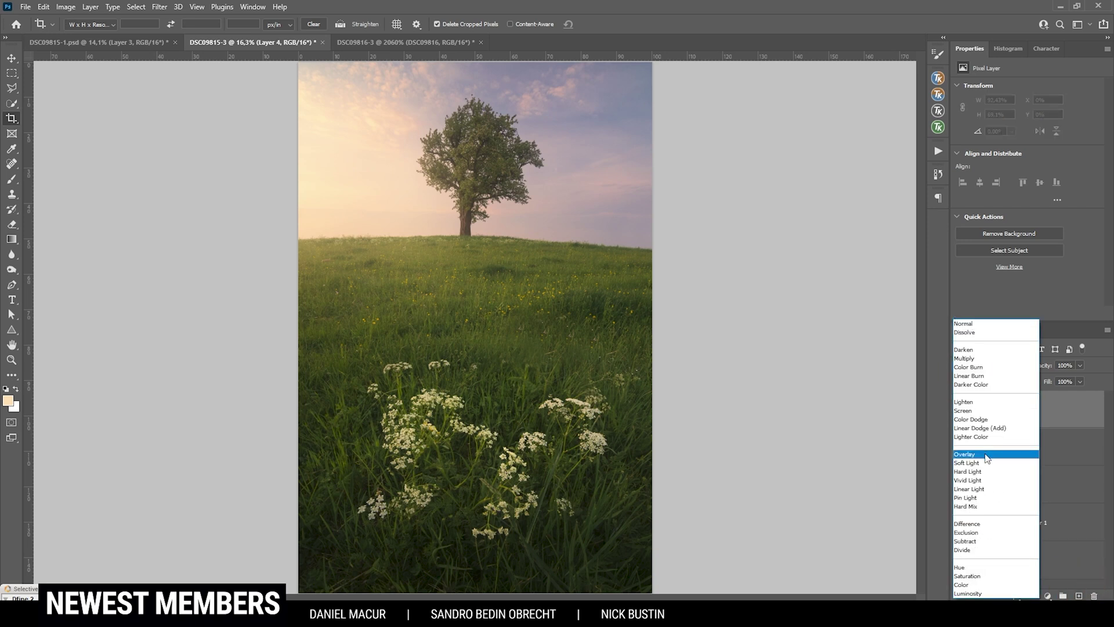
click(986, 455)
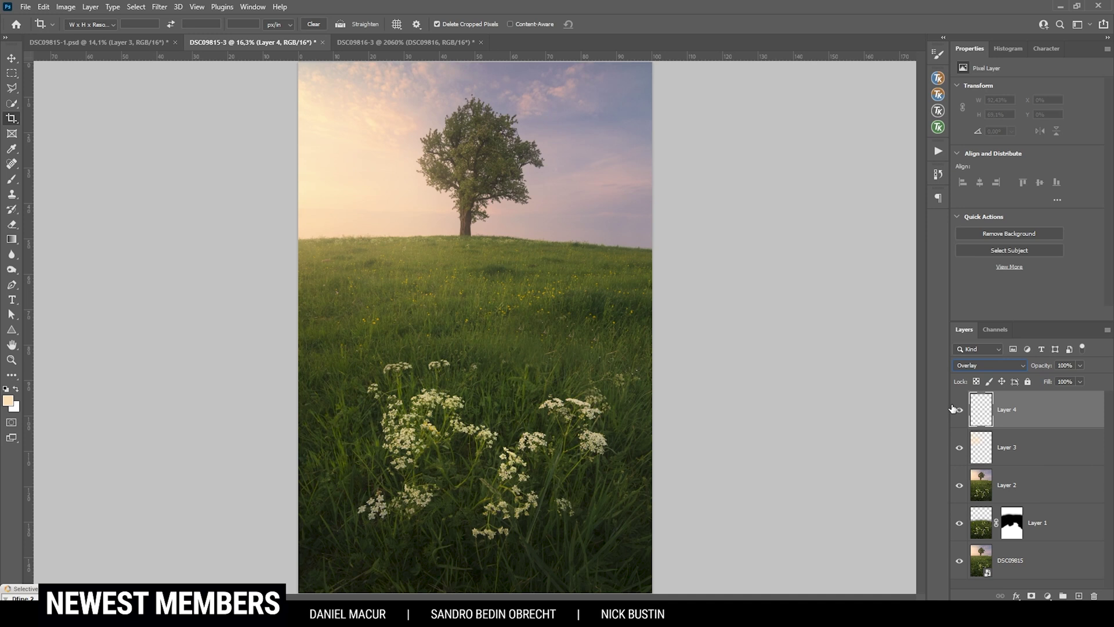
Generate a Lights 2 luminosity mask with TK RapidMask2 and apply it as the Overlay layer's mask.
click(938, 128)
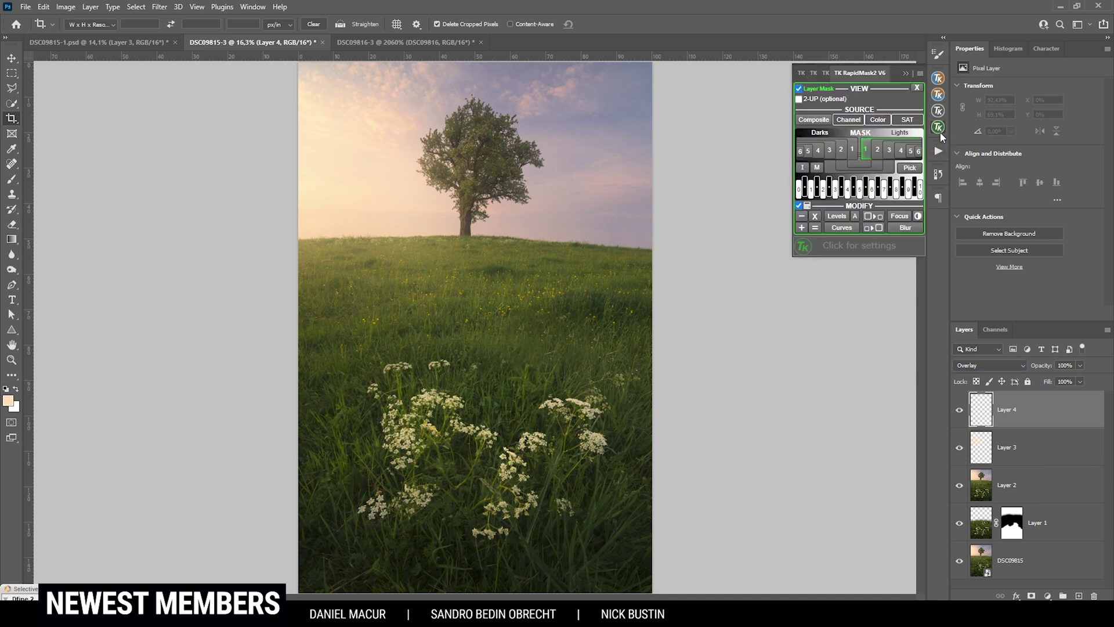
click(798, 88)
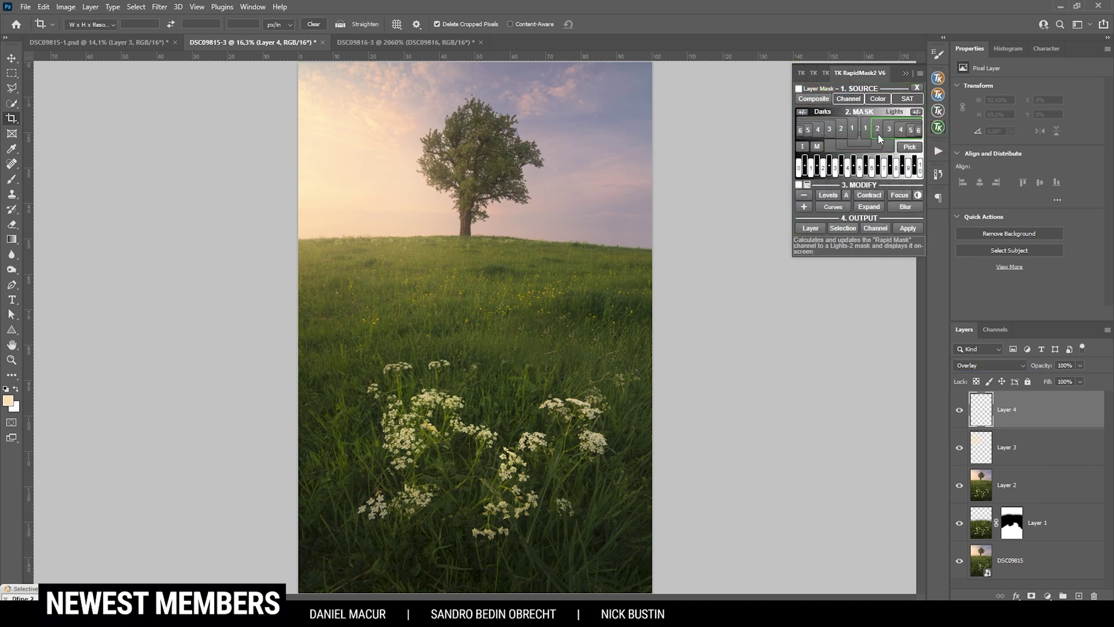
click(879, 134)
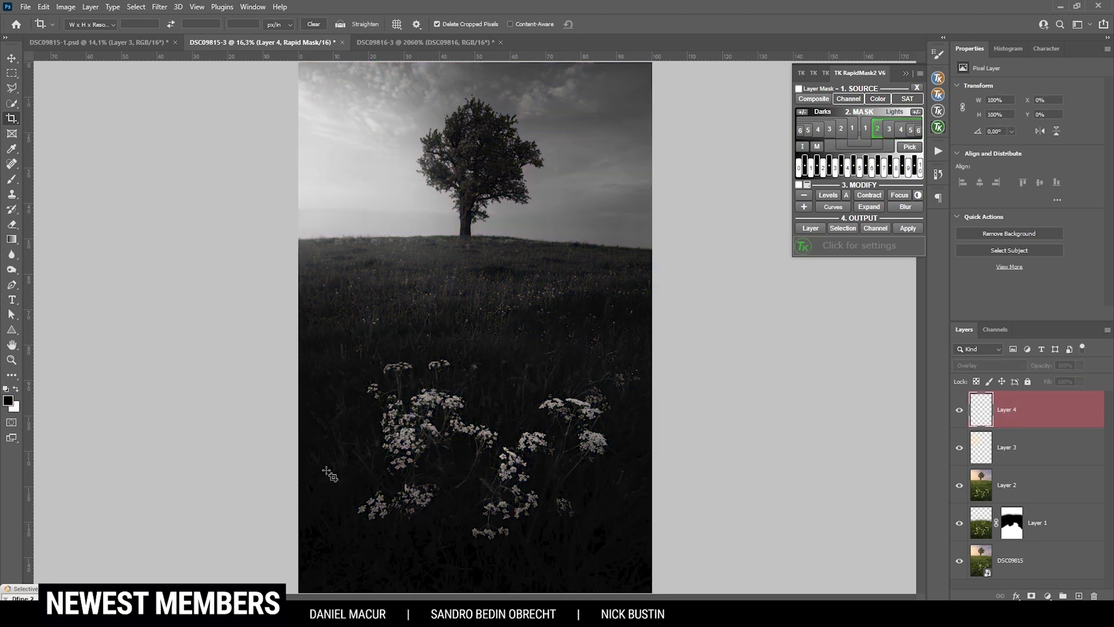
click(879, 127)
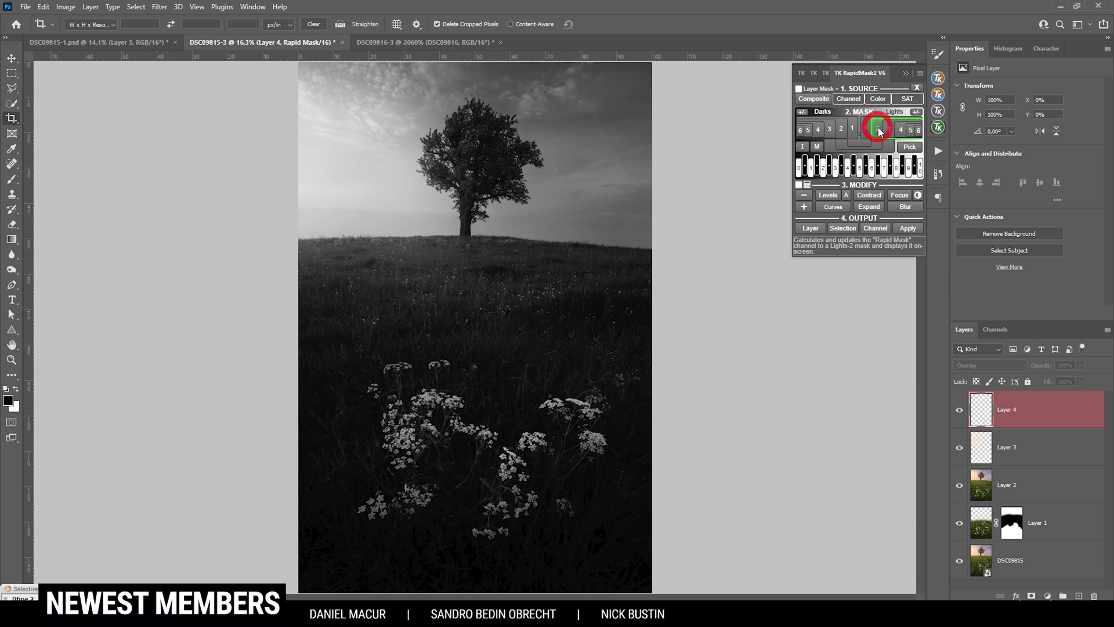
click(799, 88)
Paint white at 100% brush opacity over the blossoms and meadow on the masked Overlay layer, and compare the result with the layer hidden.
click(986, 416)
key(b)
click(16, 389)
click(8, 400)
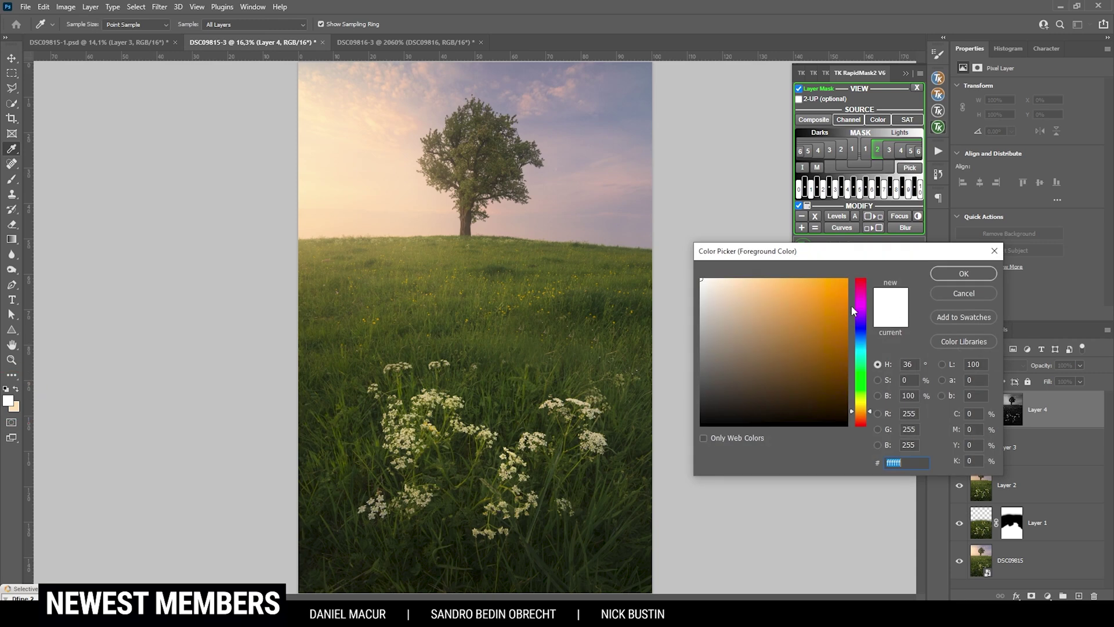
click(963, 273)
click(266, 24)
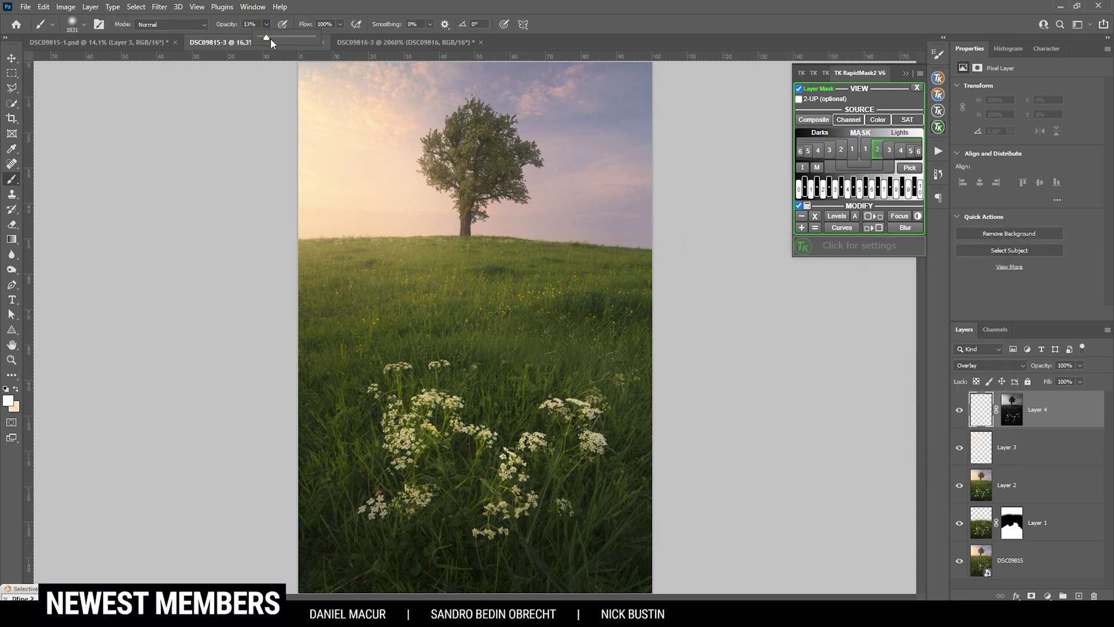
drag(270, 41, 385, 36)
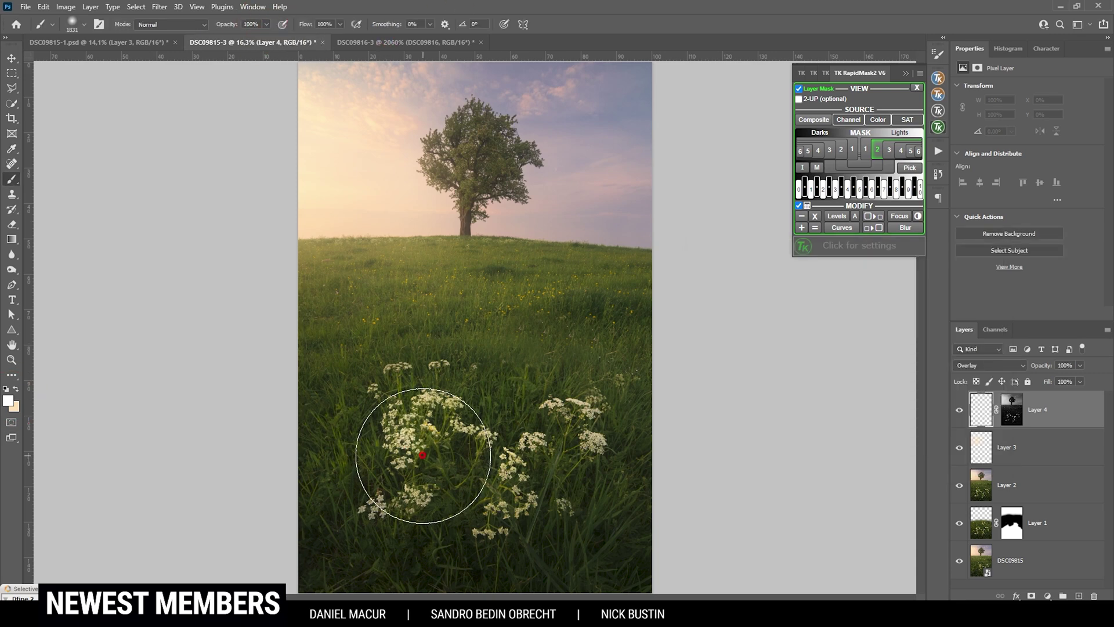
mouse_move(409, 441)
mouse_down()
mouse_move(406, 423)
mouse_move(447, 447)
mouse_move(542, 443)
mouse_move(535, 459)
mouse_move(580, 458)
mouse_move(476, 502)
mouse_up()
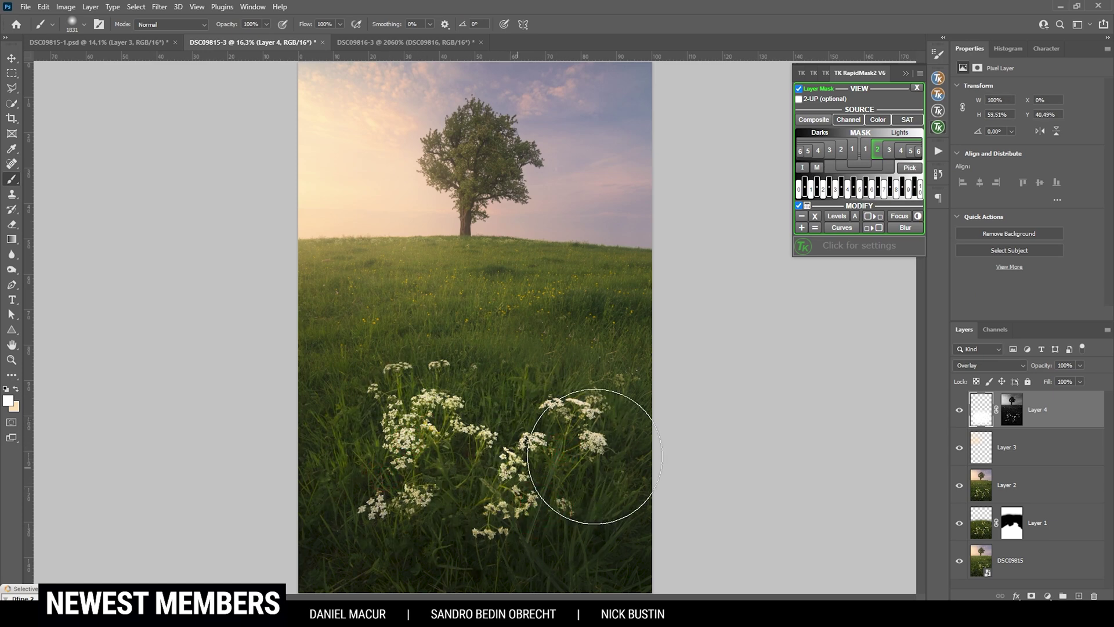
mouse_move(412, 398)
mouse_down()
mouse_move(572, 395)
mouse_move(480, 333)
mouse_move(388, 361)
mouse_move(412, 342)
mouse_move(373, 319)
mouse_up()
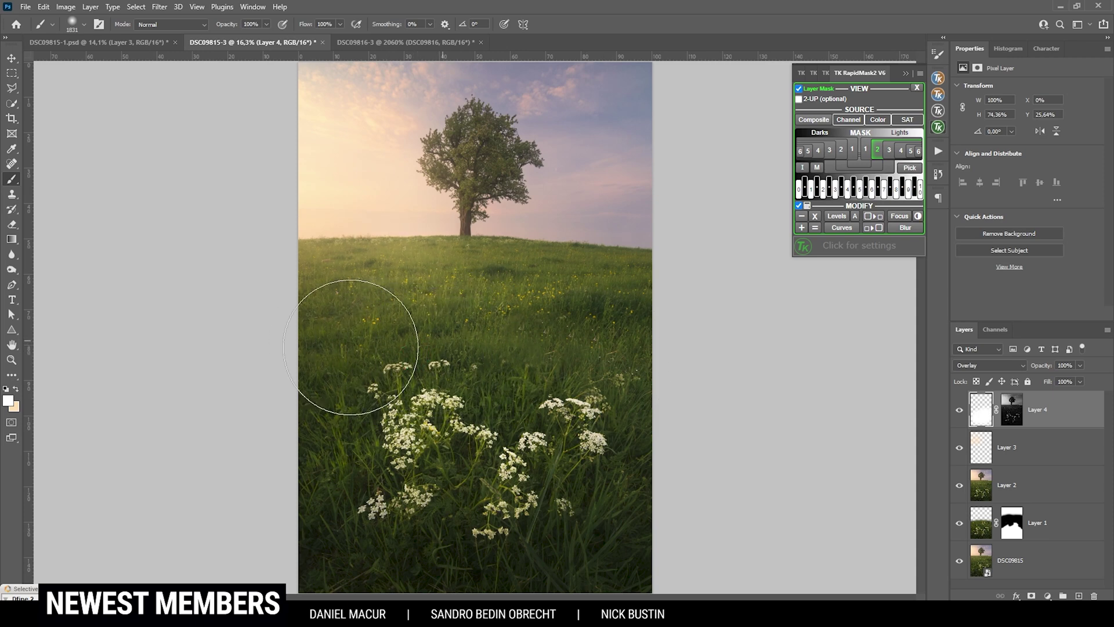
mouse_move(562, 355)
mouse_down()
mouse_move(590, 328)
mouse_move(569, 427)
mouse_move(482, 423)
mouse_up()
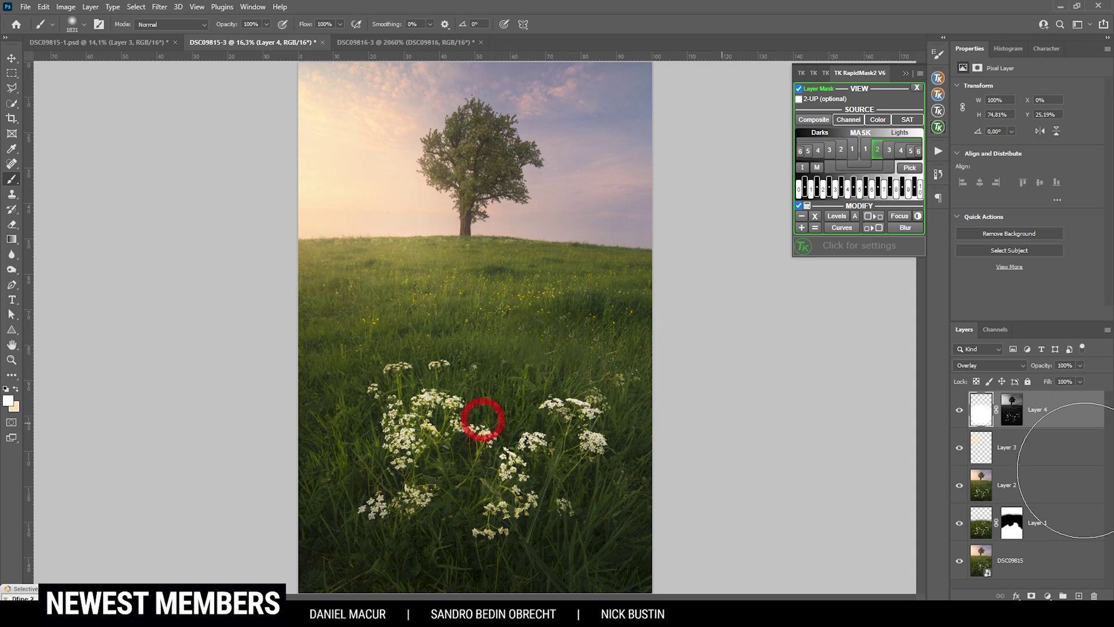
click(959, 410)
click(959, 410)
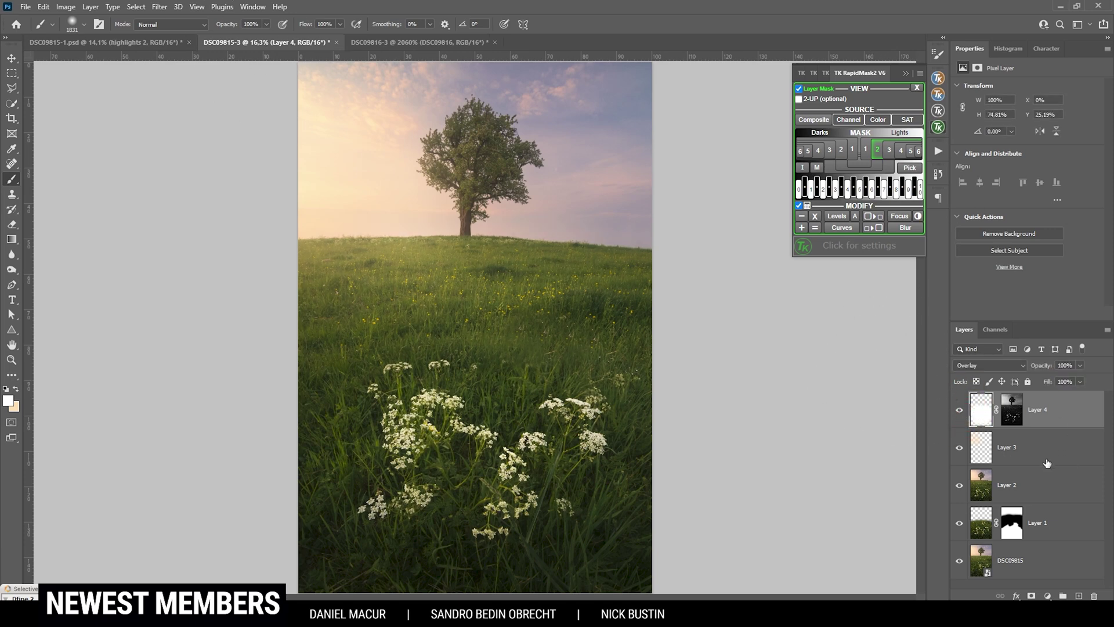
Stamp all visible layers into a new merged layer on top and open it in Color Efex Pro 4.
click(938, 94)
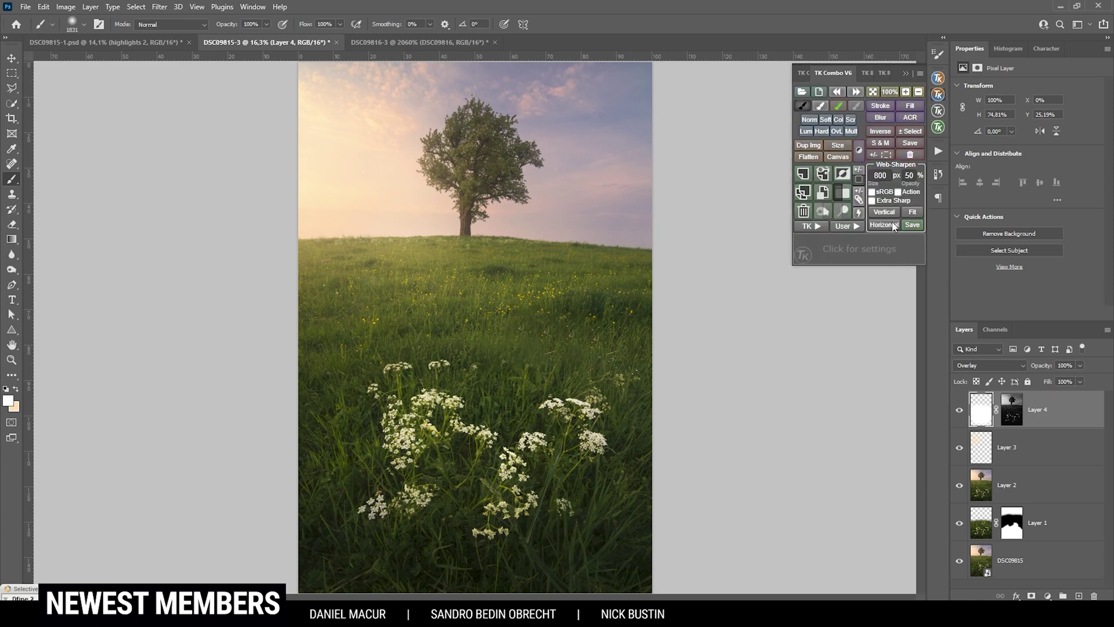
click(823, 177)
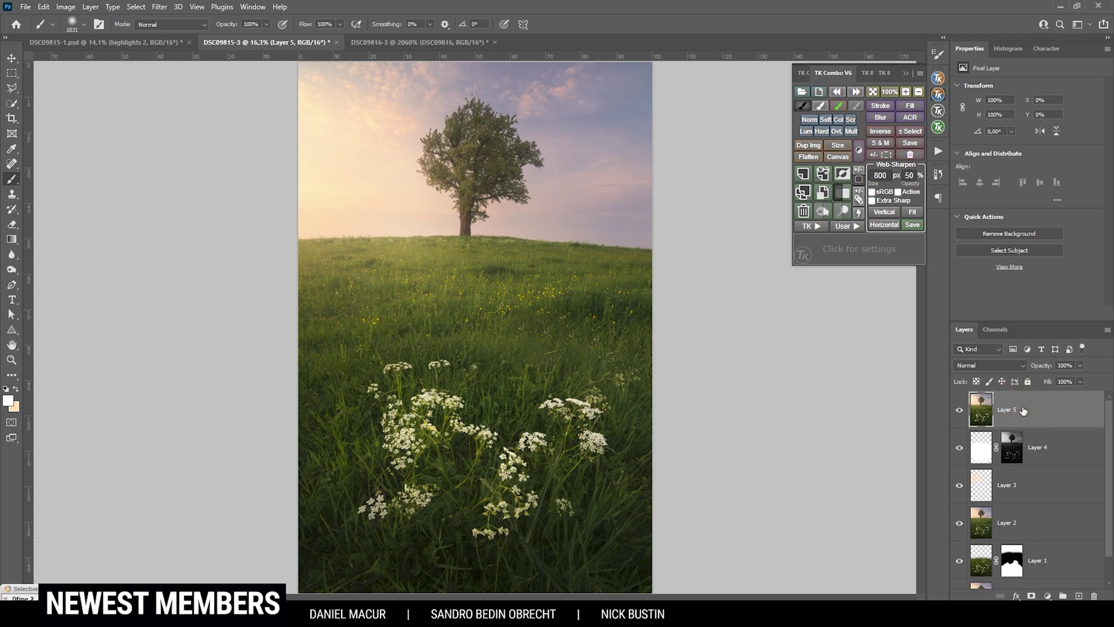
click(160, 6)
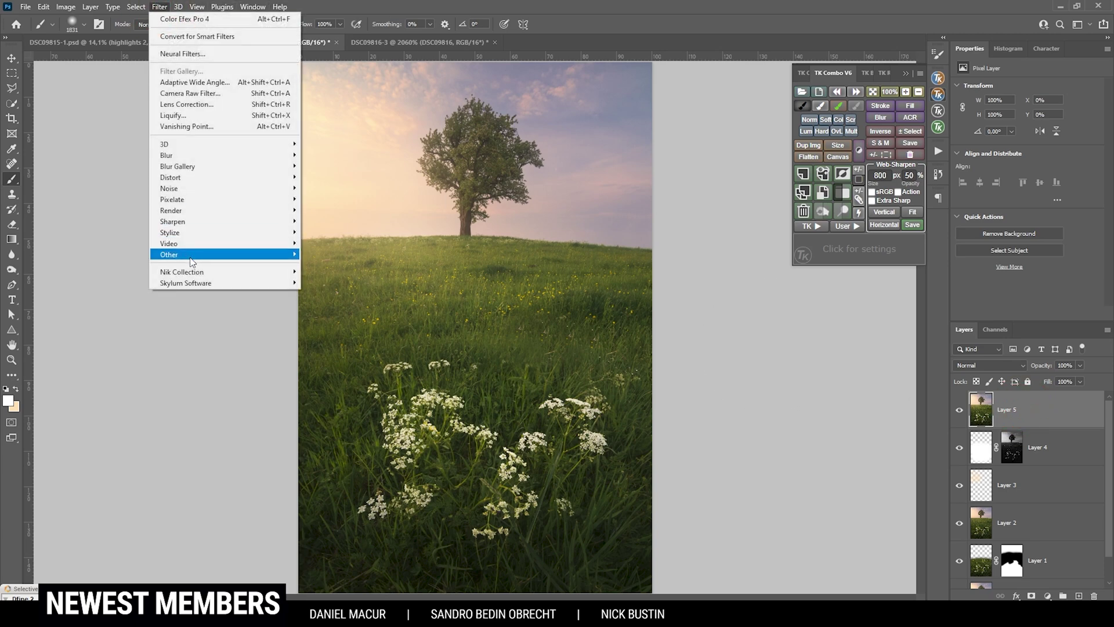
mouse_move(191, 272)
click(337, 282)
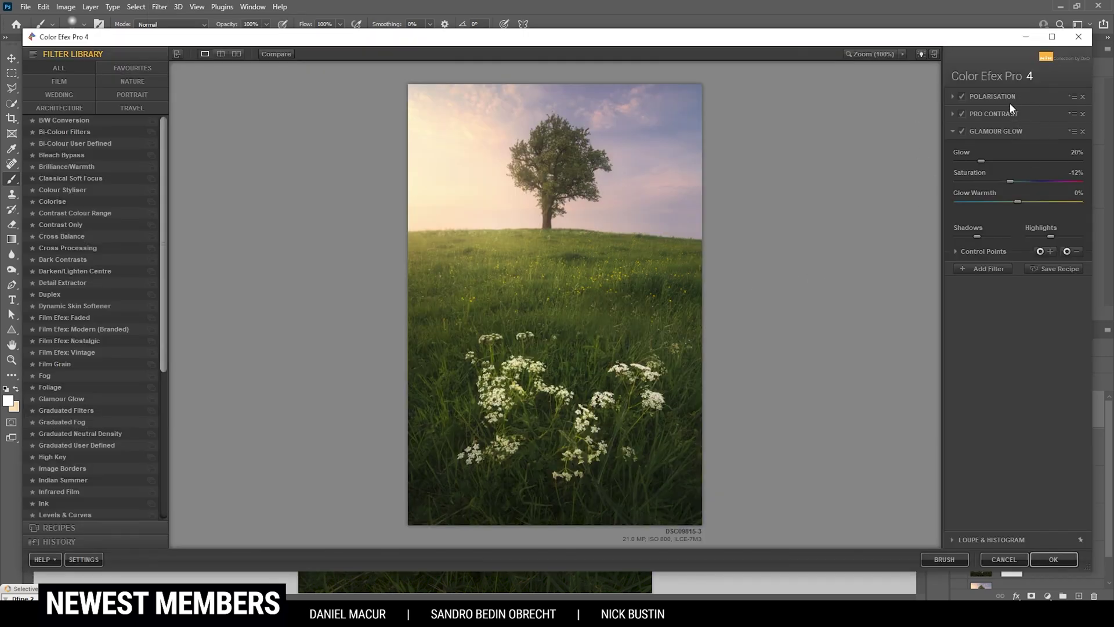
Review the effects of the Polarisation, Pro Contrast and Glamour Glow filters and apply all three to the merged image.
click(950, 96)
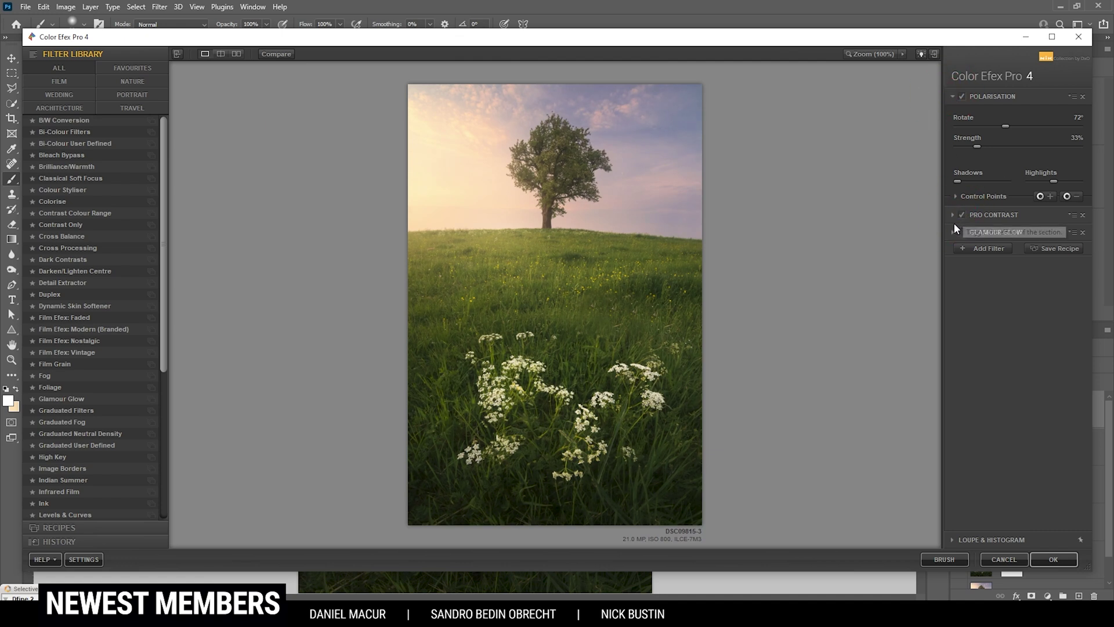
click(953, 214)
click(963, 114)
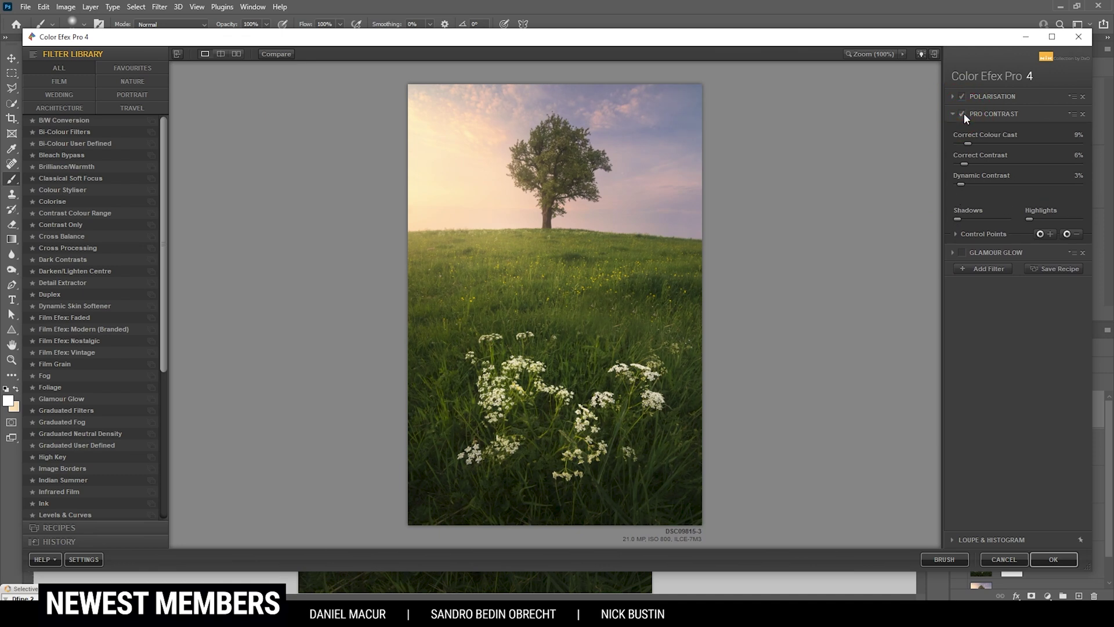
click(963, 114)
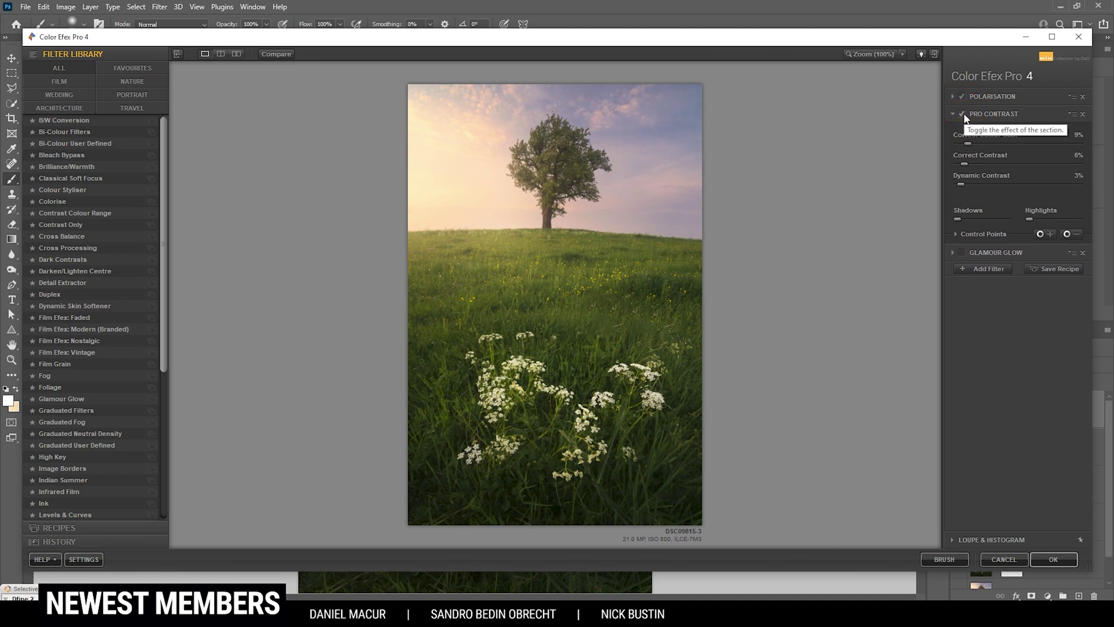
click(962, 253)
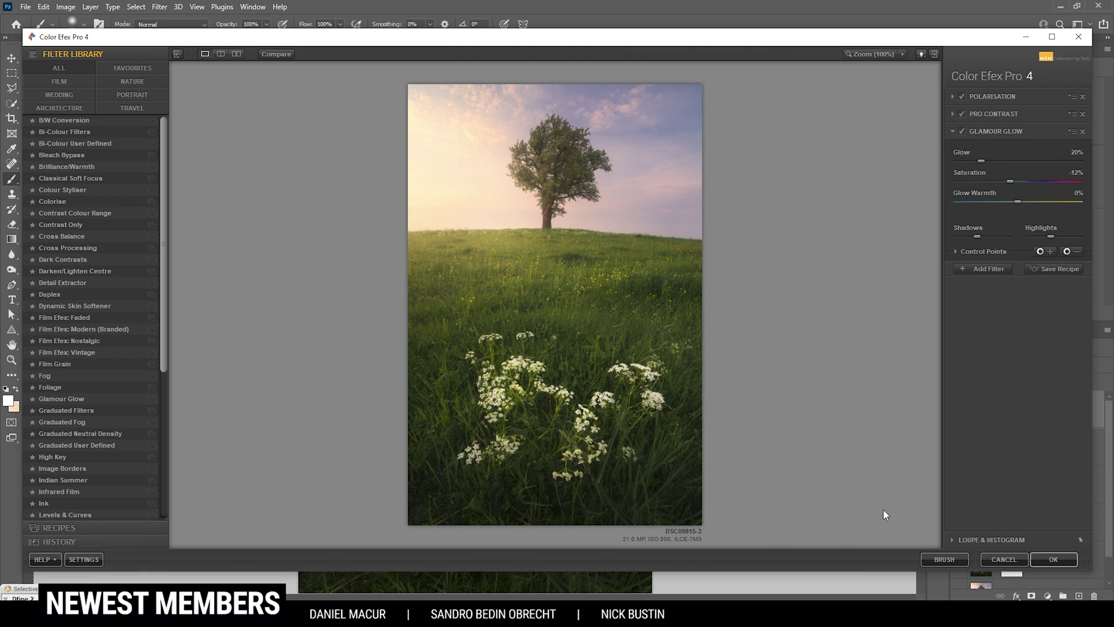
click(1053, 561)
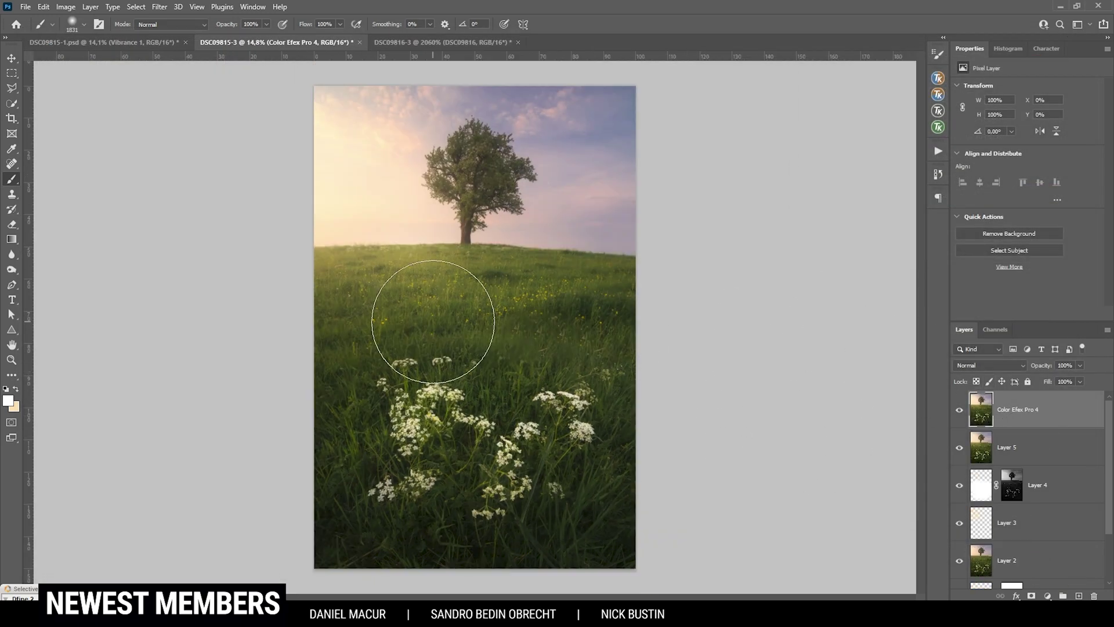
Lay out three connected Perspective Warp planes over the sky and tree, the middle of the meadow, and the foreground flowers.
click(44, 6)
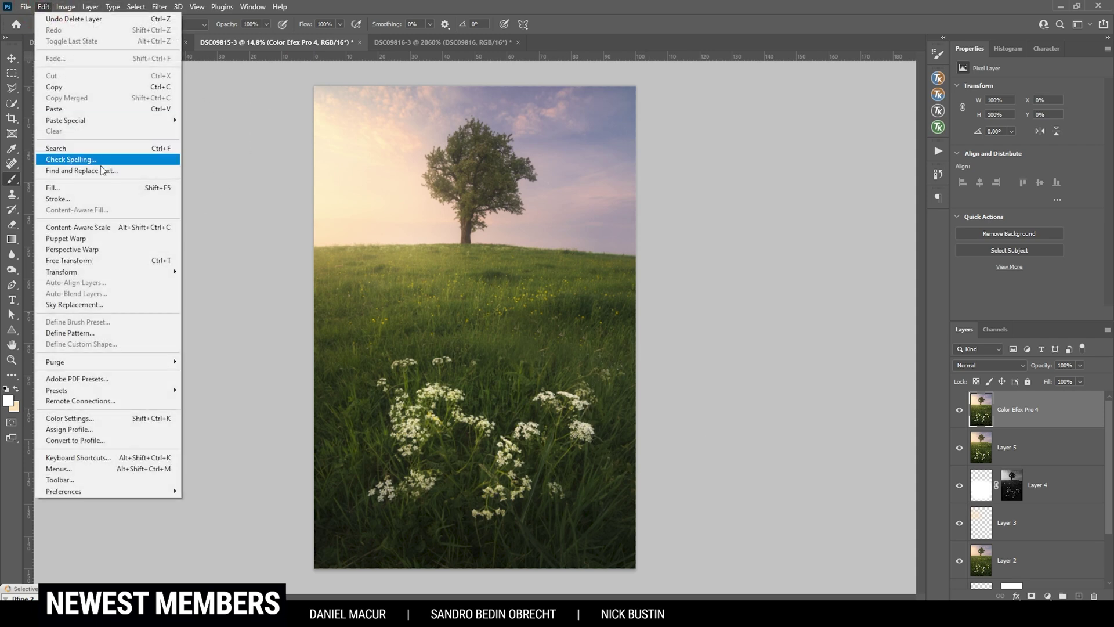
click(72, 249)
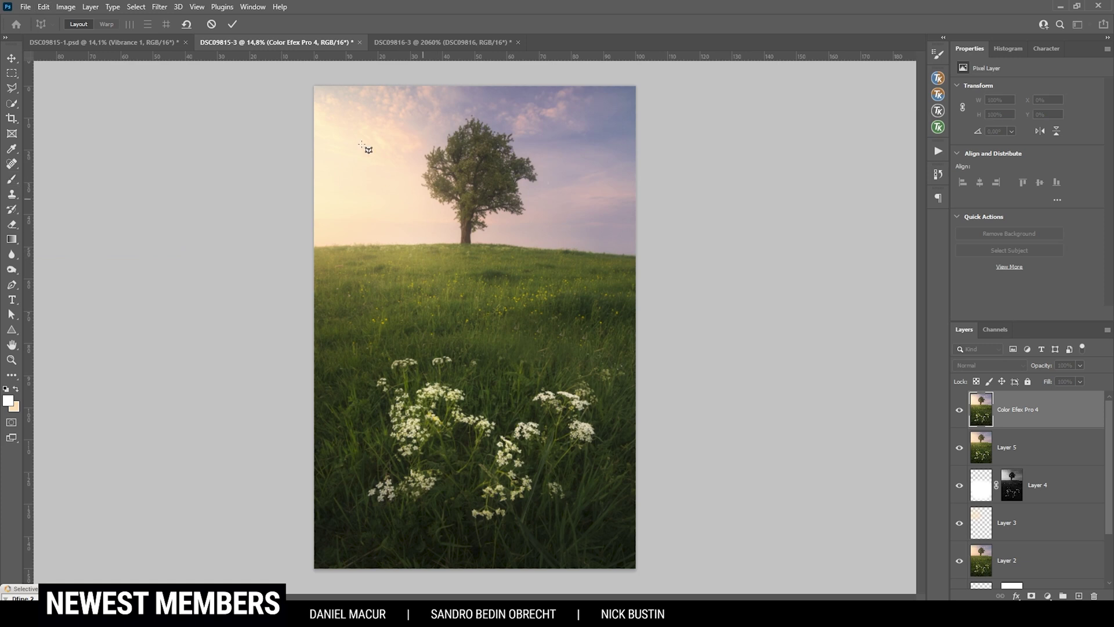
drag(308, 82, 644, 261)
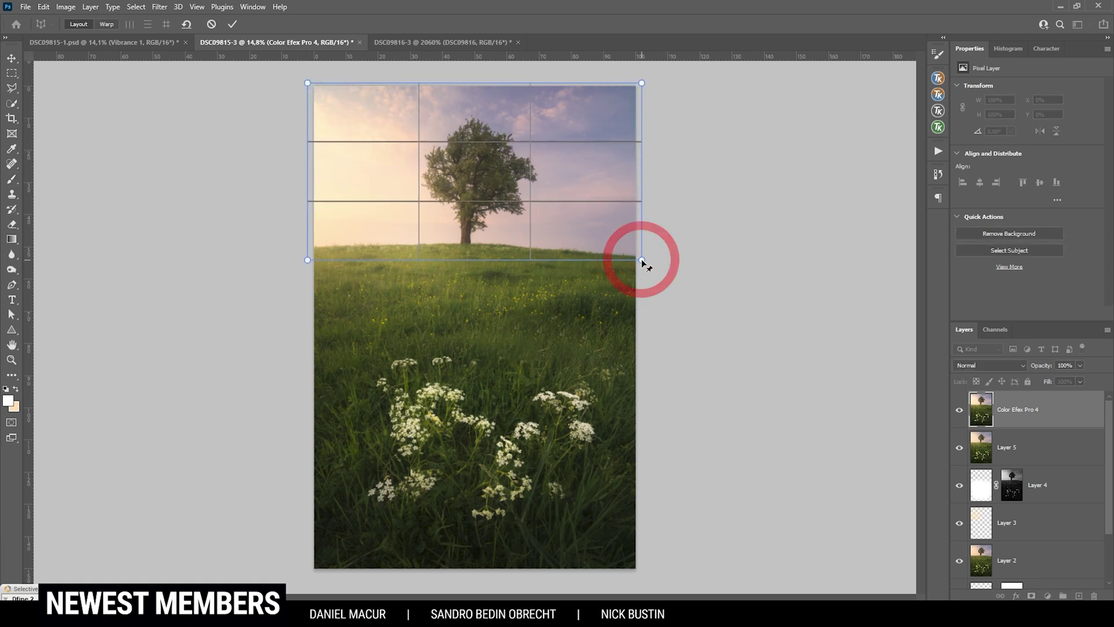
drag(298, 342, 642, 259)
drag(302, 577, 644, 343)
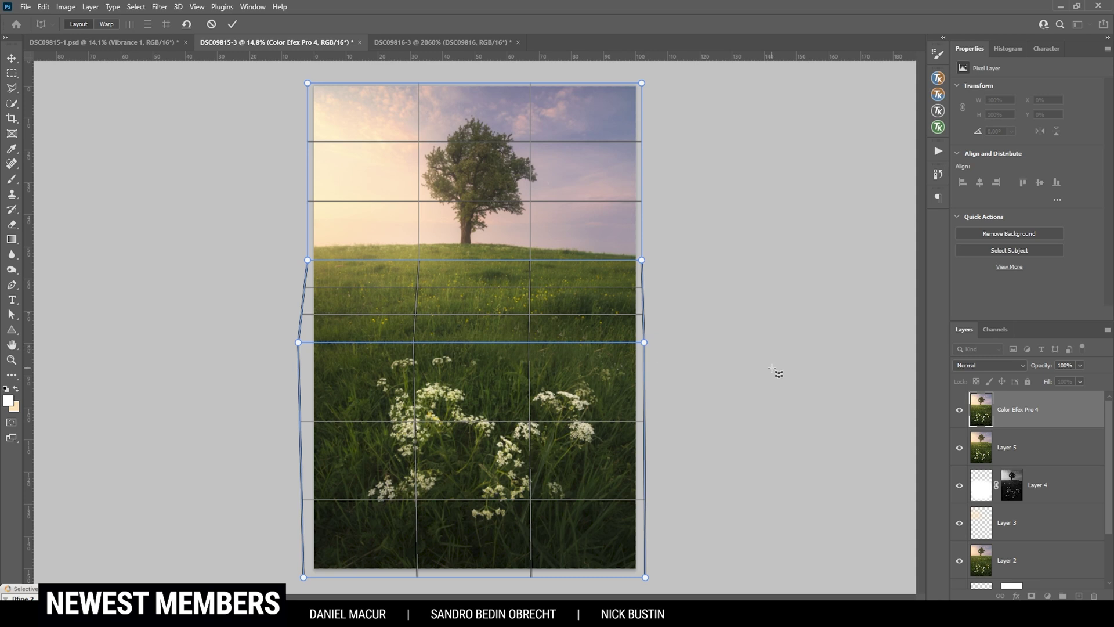
Warp the perspective planes by raising and widening the lower edge of the middle meadow, apply the warp, and compare with the layer hidden.
click(108, 25)
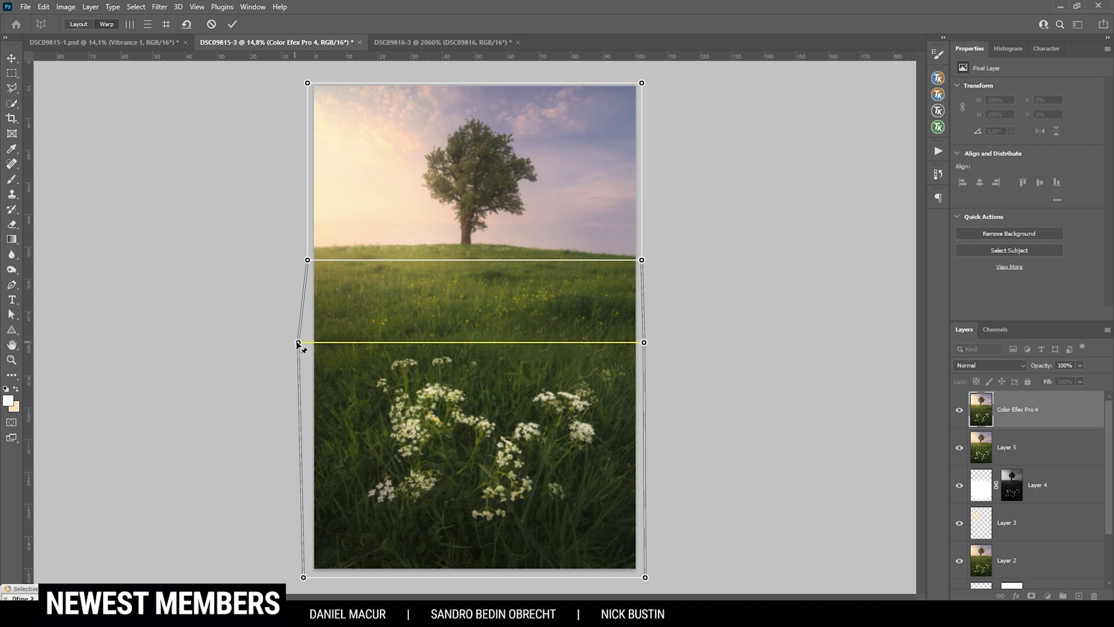
drag(298, 343, 300, 327)
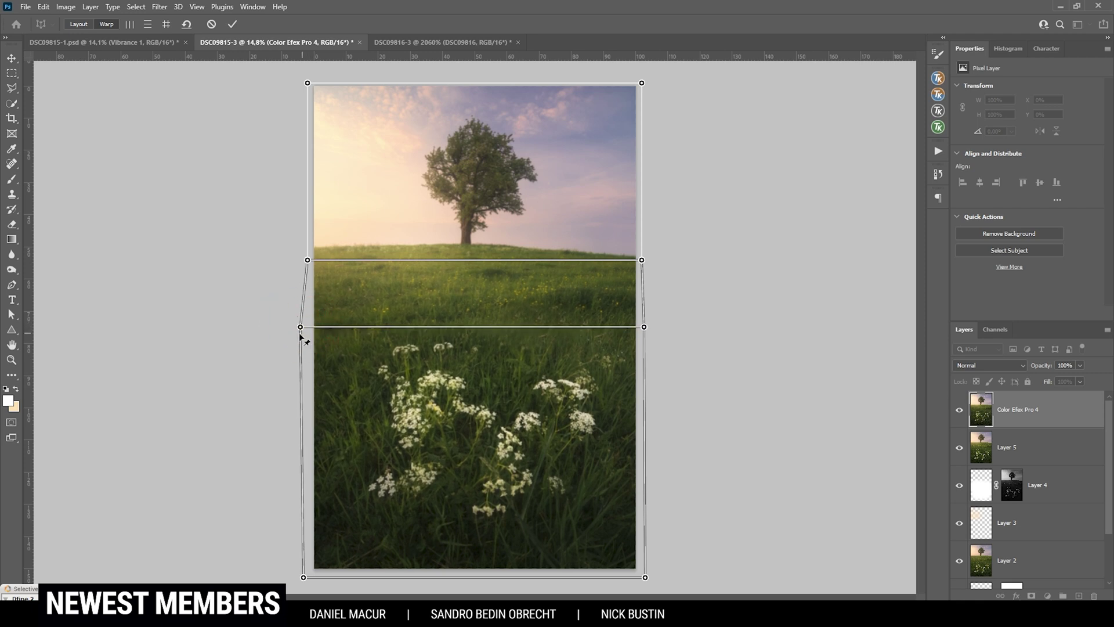
drag(300, 328, 289, 327)
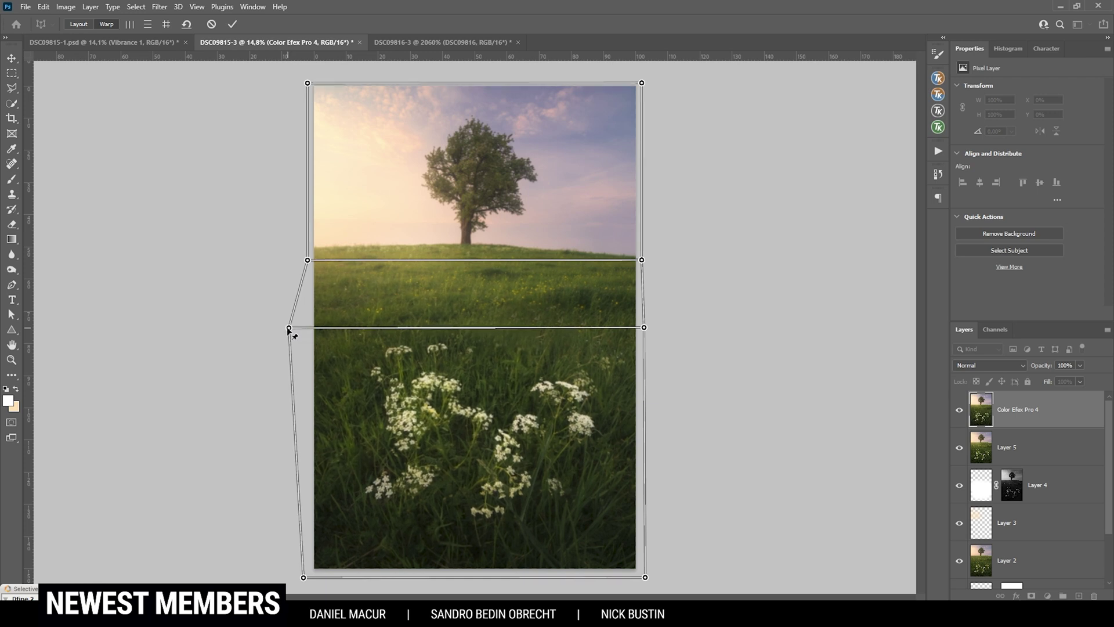
drag(644, 327, 656, 330)
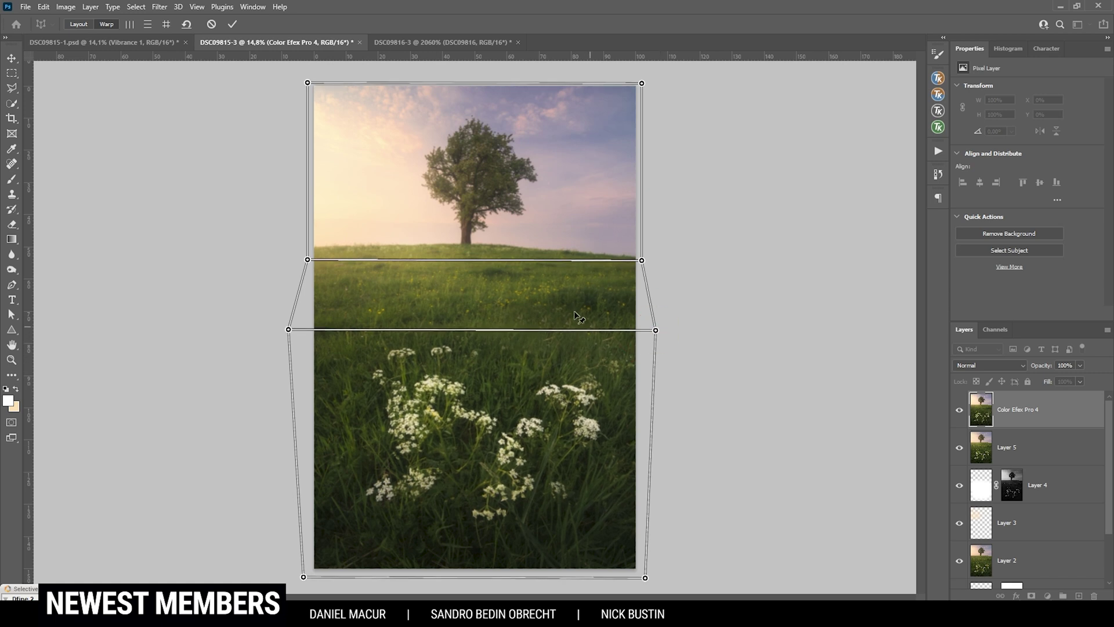
click(234, 26)
click(960, 413)
click(960, 413)
click(960, 412)
click(958, 408)
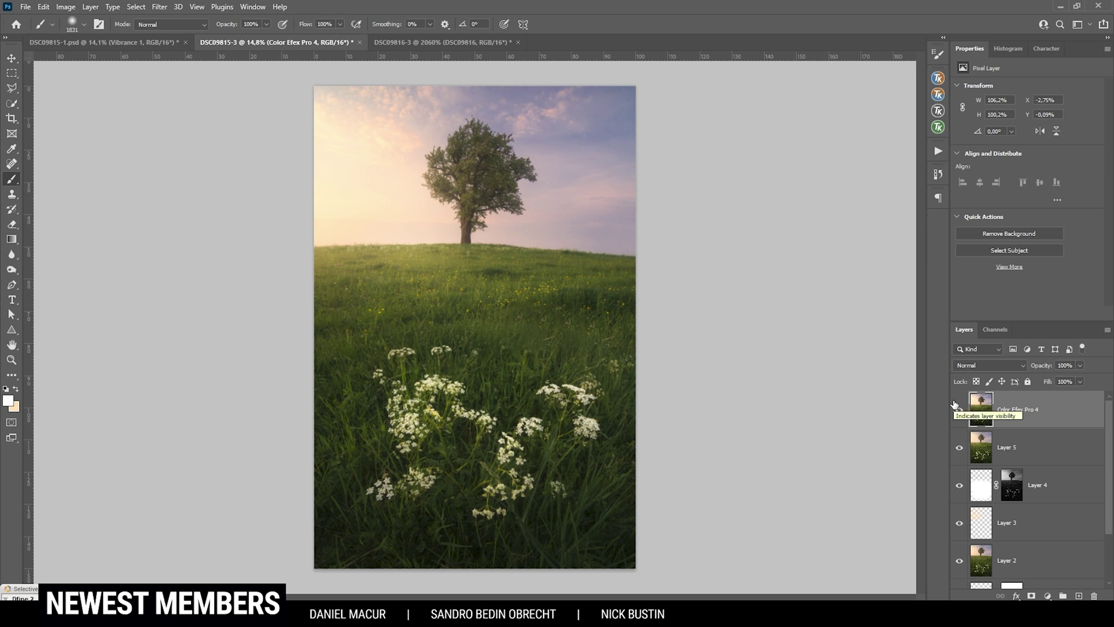
Add a Hue/Saturation adjustment layer above the warped layer and mask it with a Lights-1 luminosity mask.
click(1047, 596)
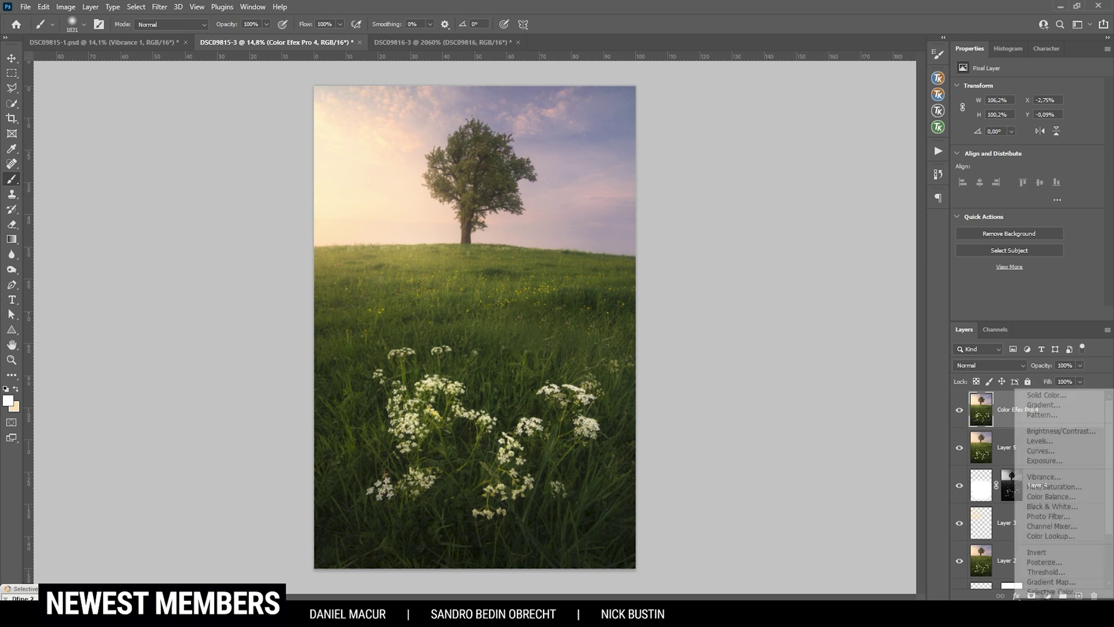
click(1073, 488)
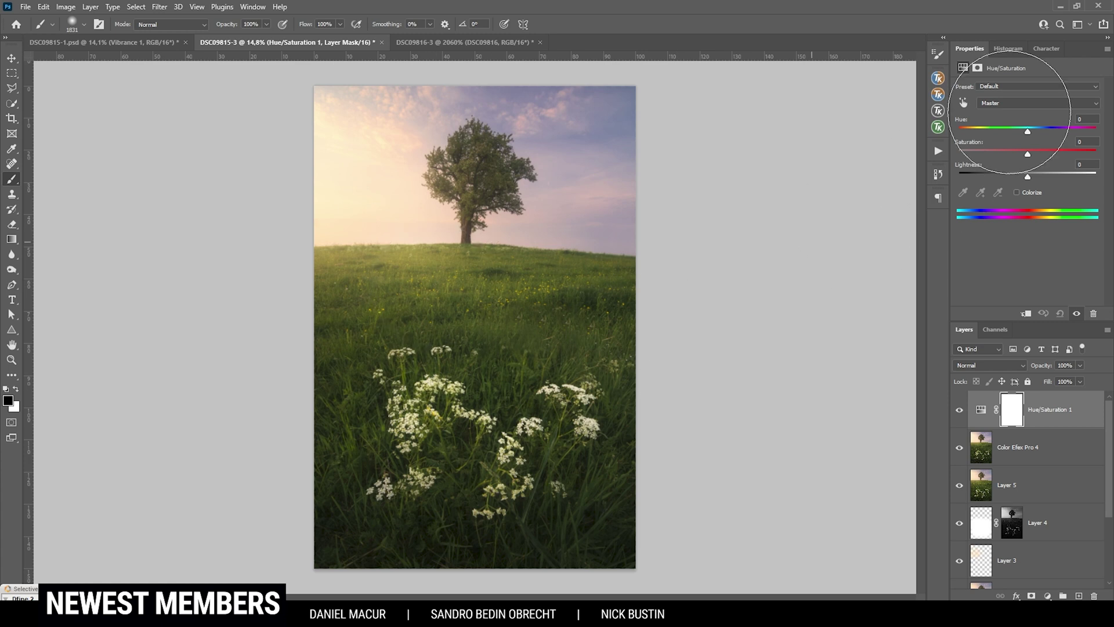
click(938, 129)
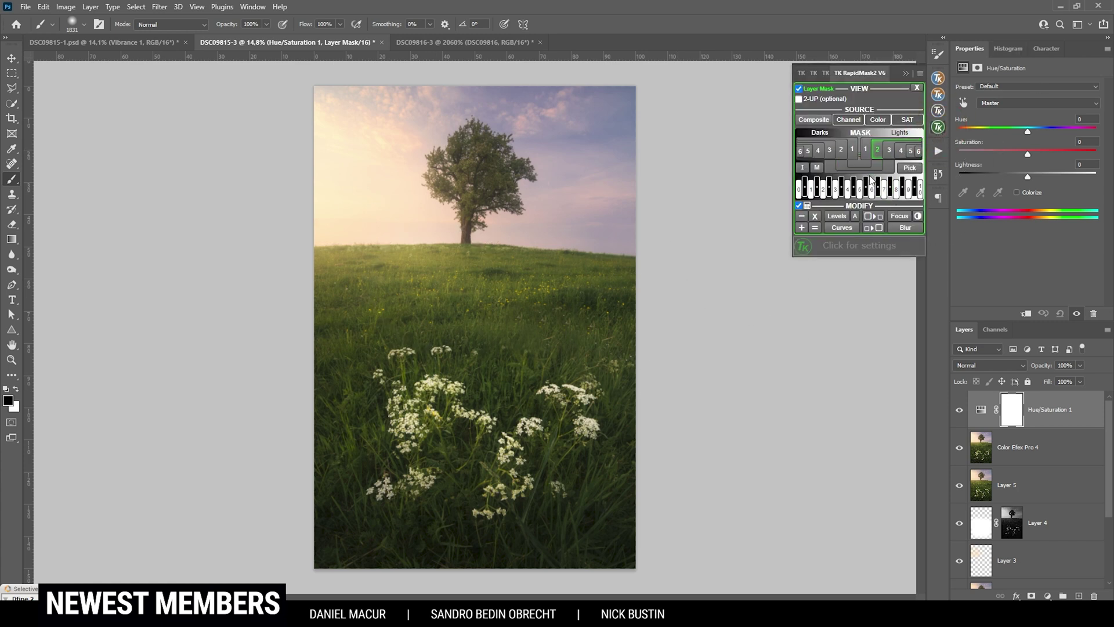
click(865, 148)
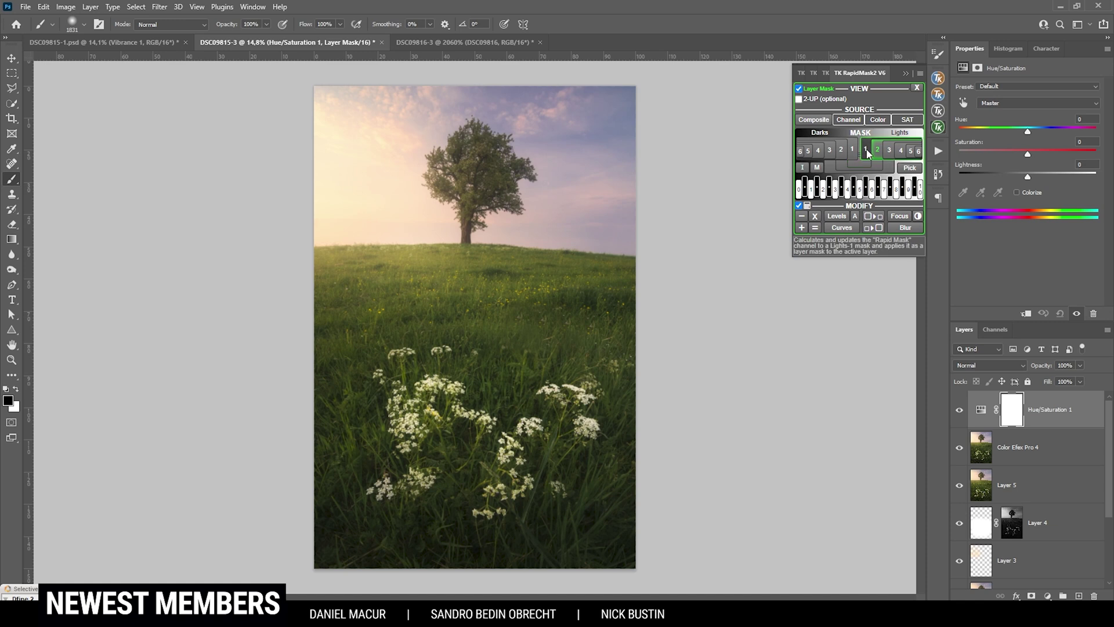
Set the saturation of both the Greens and the Yellows to -100 and compare the image with the adjustment hidden.
click(979, 408)
click(1000, 106)
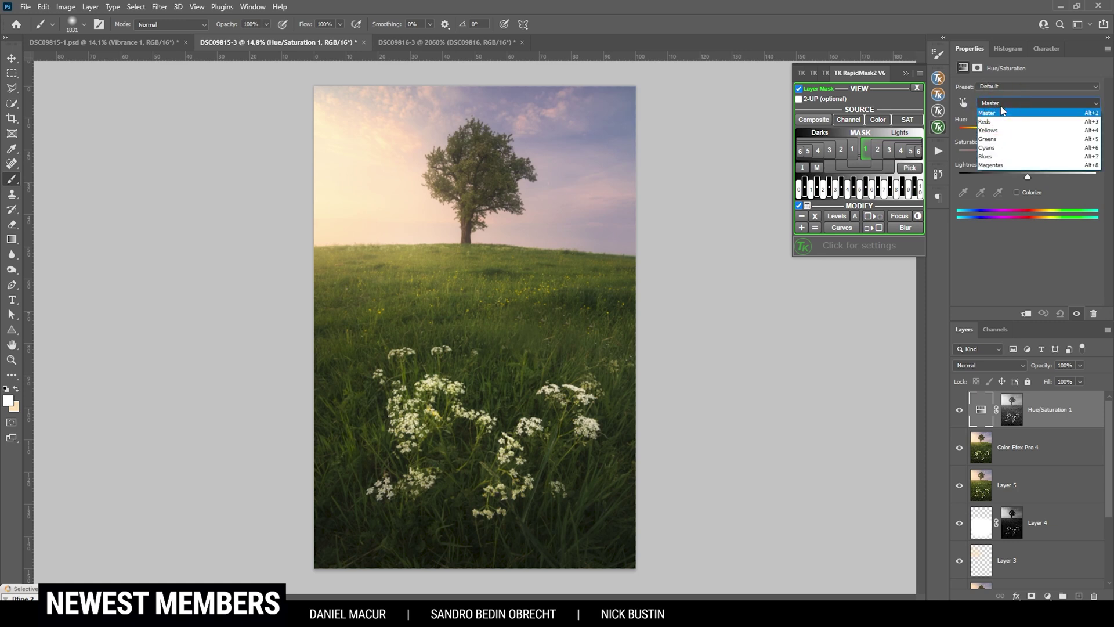
click(994, 140)
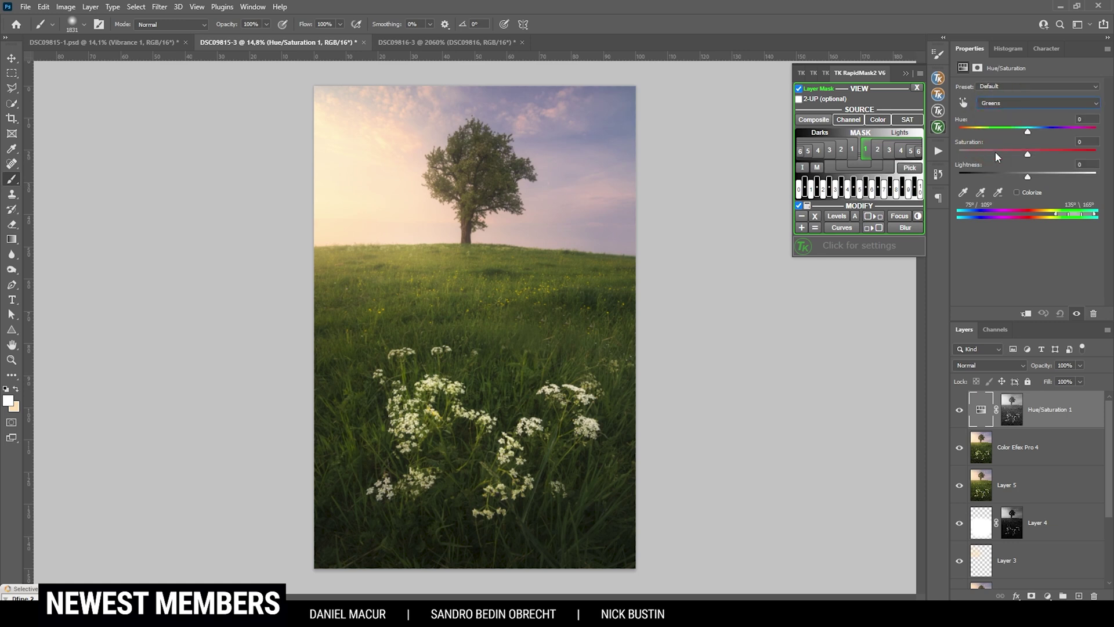
drag(1027, 155, 902, 151)
click(1019, 103)
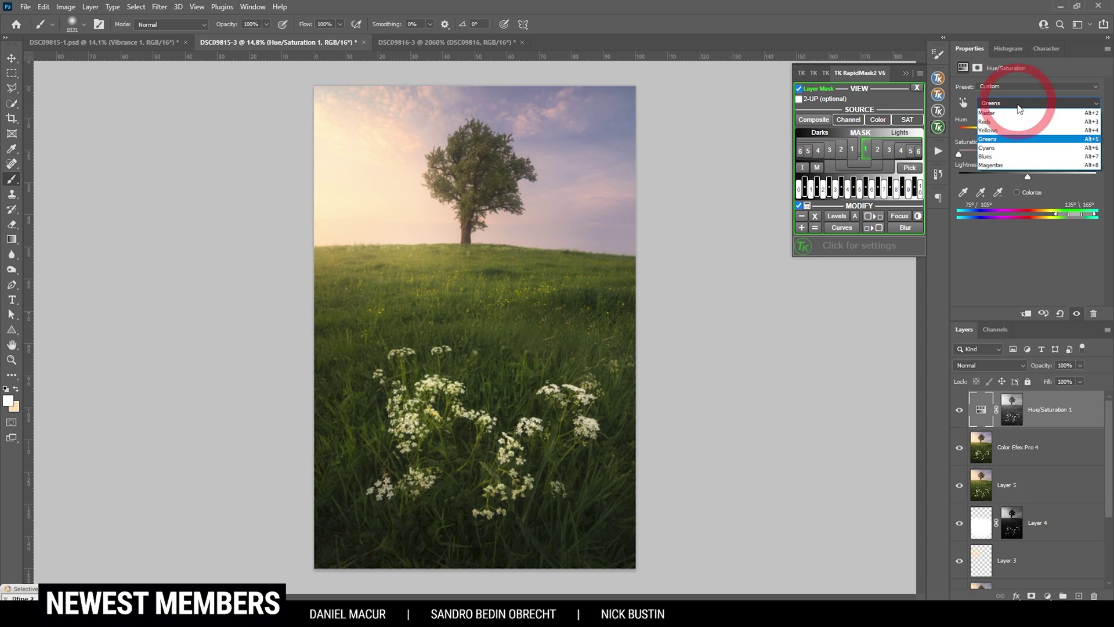
click(1004, 135)
drag(1027, 155, 735, 134)
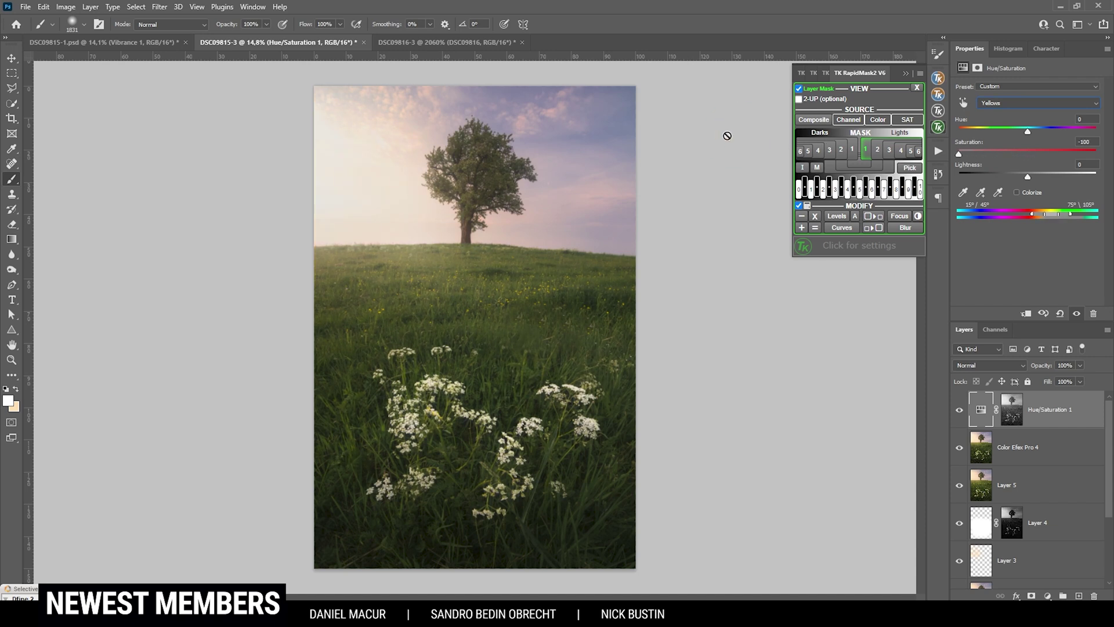
click(959, 410)
click(960, 410)
click(959, 410)
click(959, 409)
click(960, 410)
click(960, 410)
Paint black on the Hue/Saturation layer's mask over the sky and tree with a large soft brush, and compare with the layer hidden.
click(1010, 409)
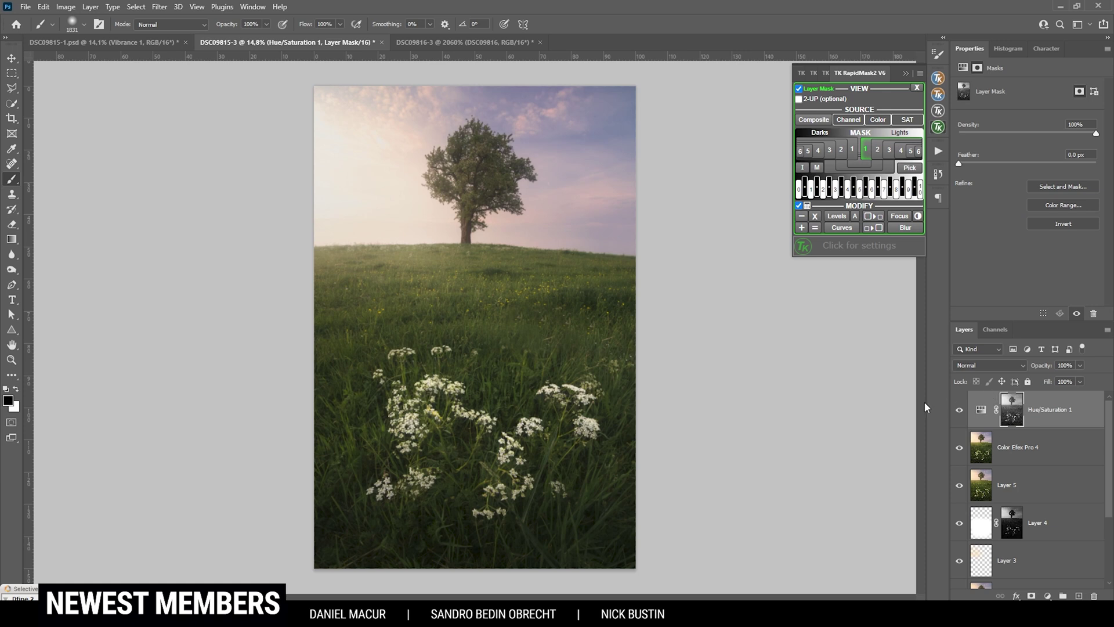
drag(568, 219, 624, 210)
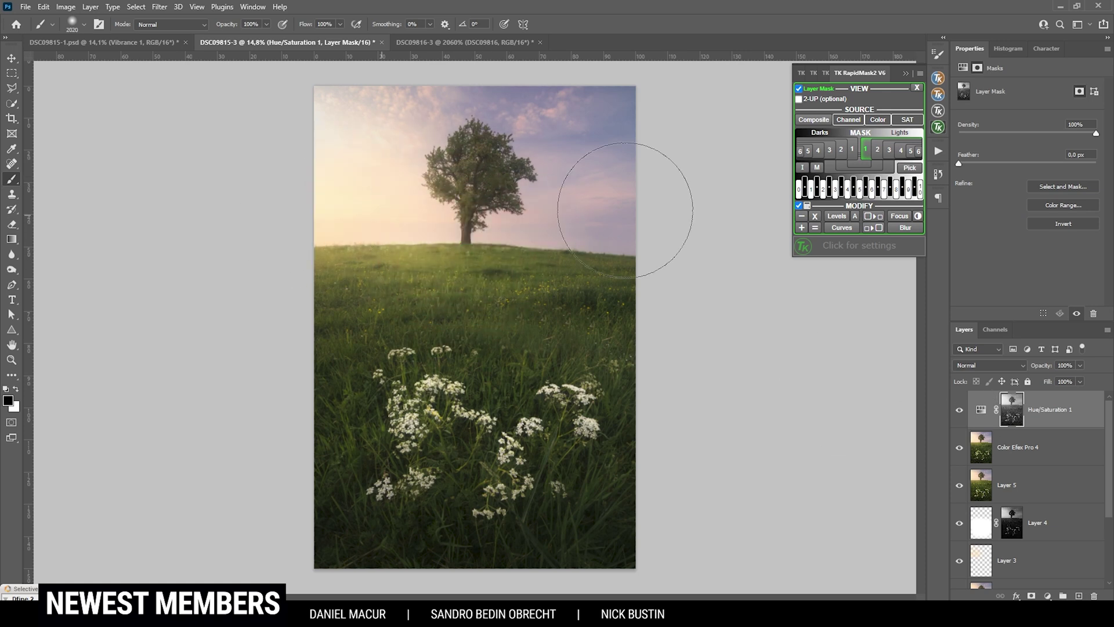
drag(655, 225, 499, 255)
click(960, 412)
click(960, 411)
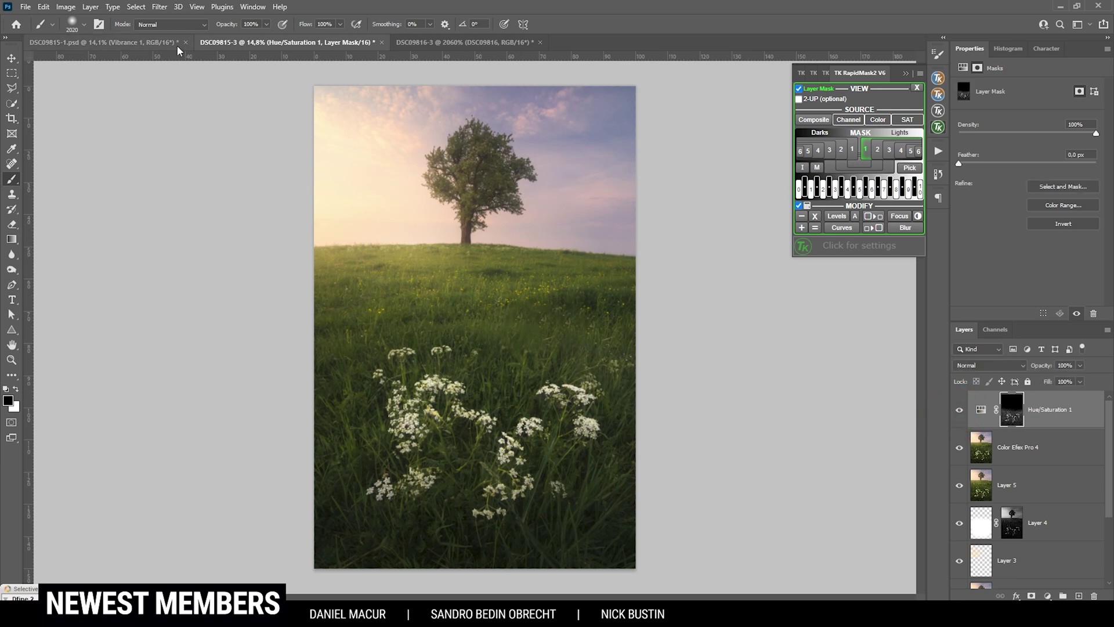